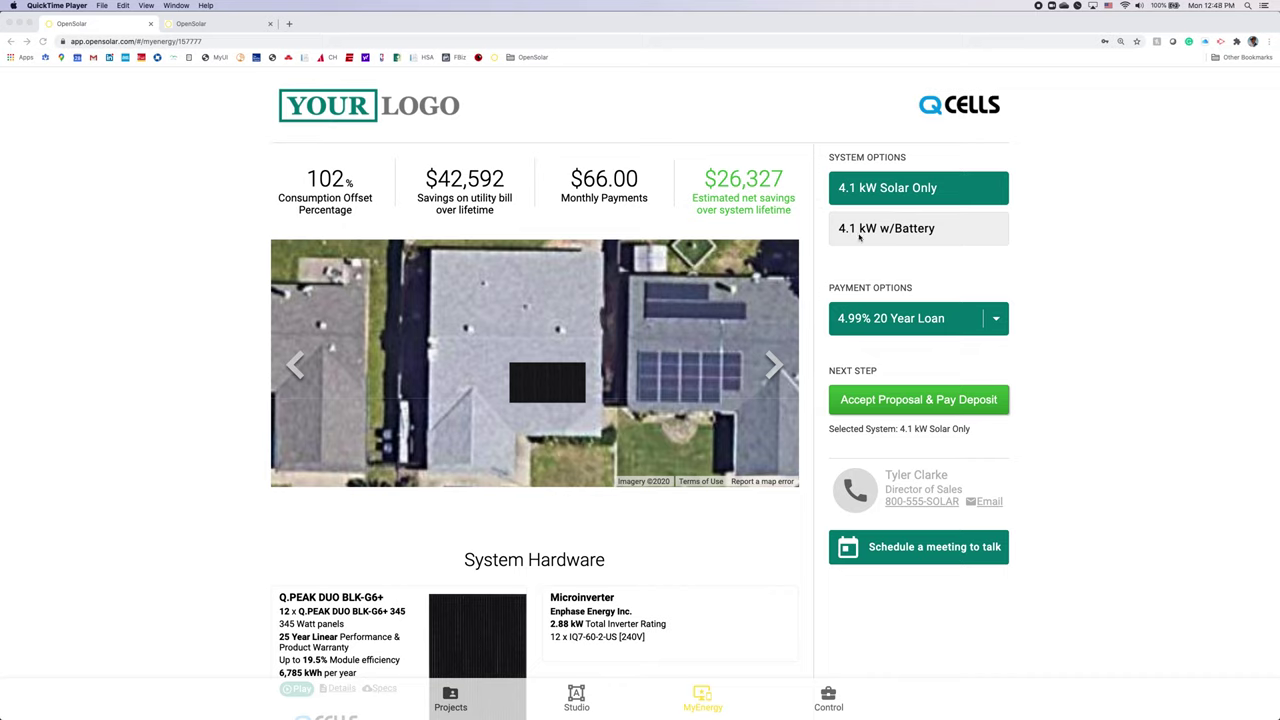
Step: Open the Payment Options list to reveal 4.99% 20 Year Loan and Cash
click(988, 318)
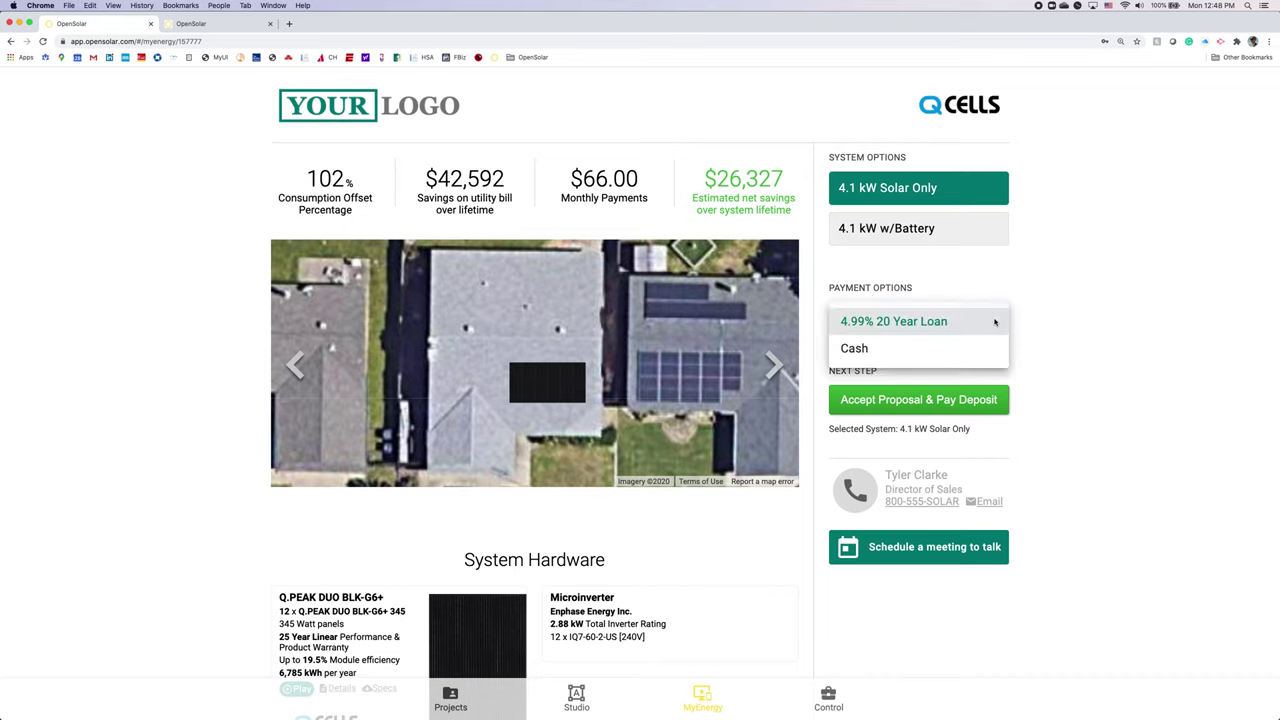
Step: Preview the 4.1 kW w/Battery system, then return to the 4.1 kW Solar Only option
click(1021, 292)
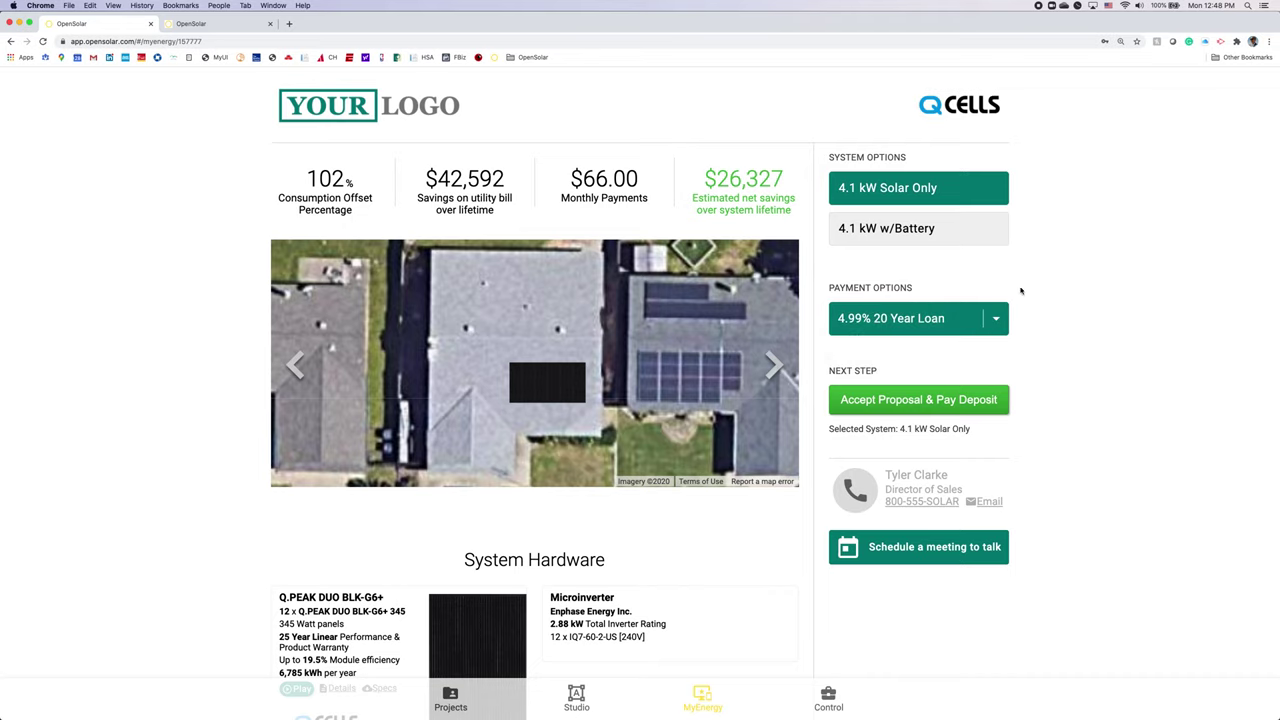
click(933, 234)
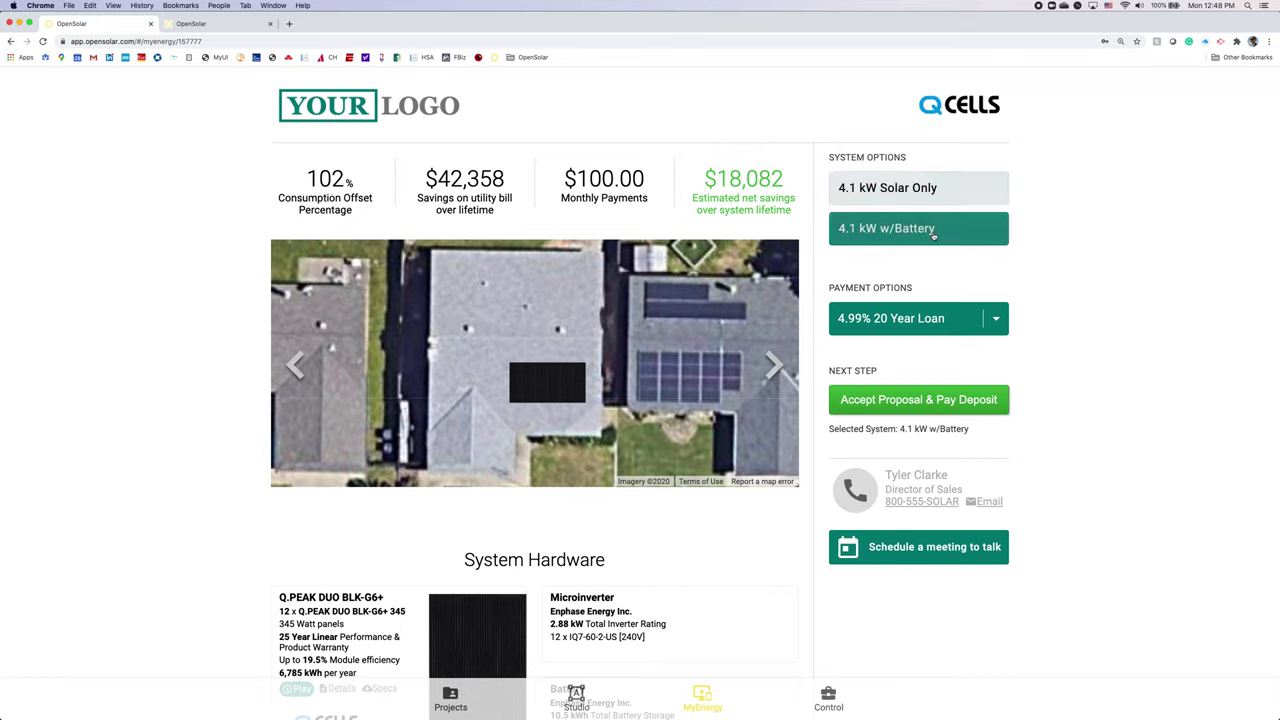
click(886, 198)
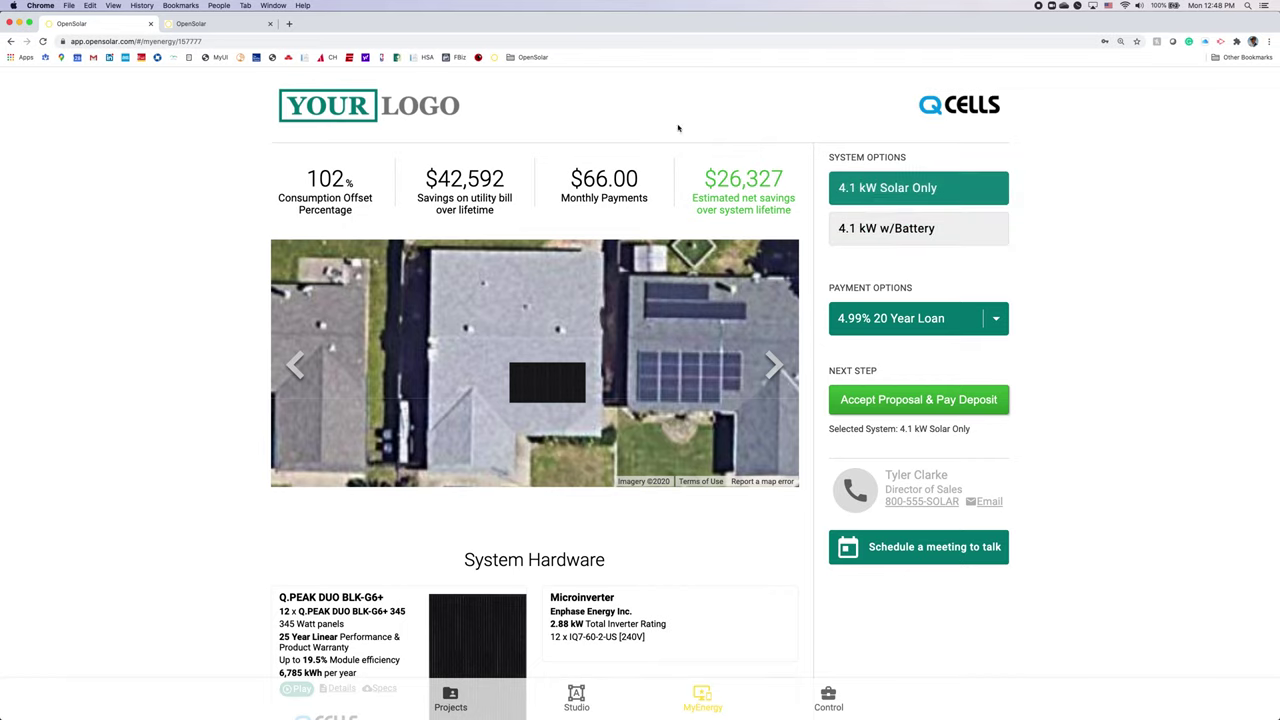
Step: Choose Cash payment and open the Accept Proposal & Pay Deposit form showing a $1,345.50 deposit
click(988, 317)
click(966, 349)
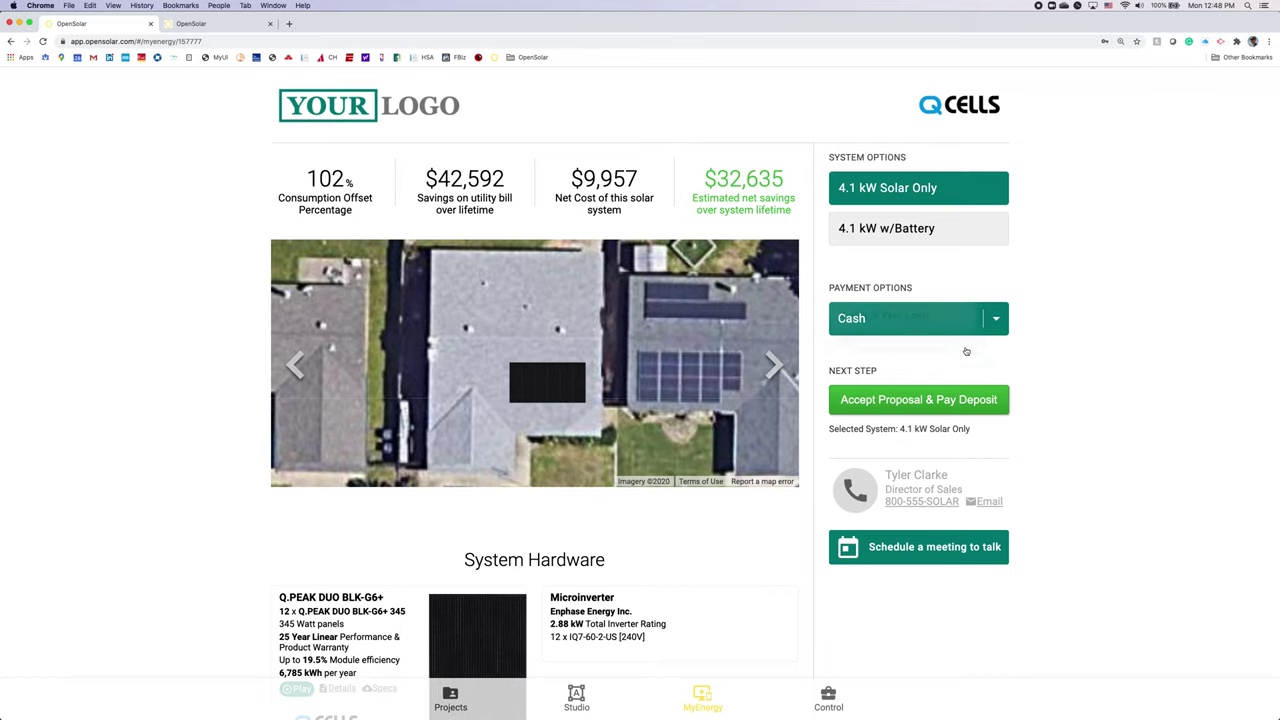
click(889, 408)
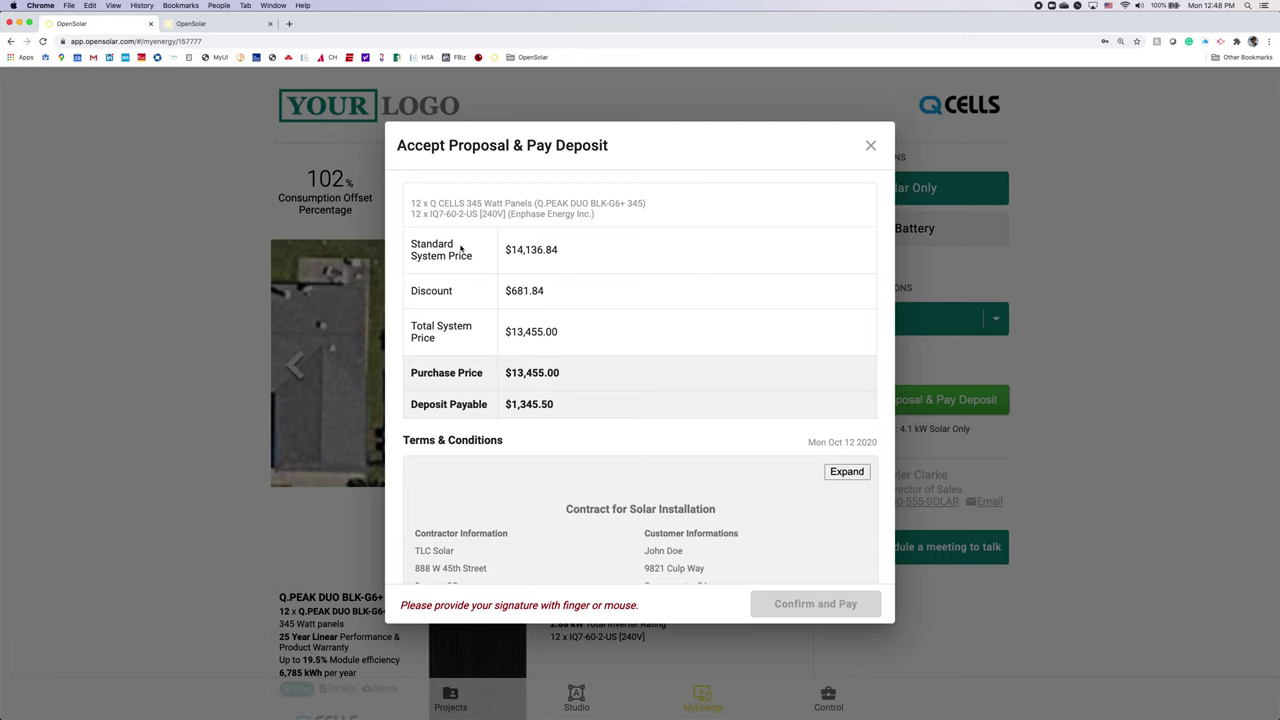
Step: Tick the terms checkbox, draw a signature, and close the deposit form without paying
scroll(605, 328, down, 2)
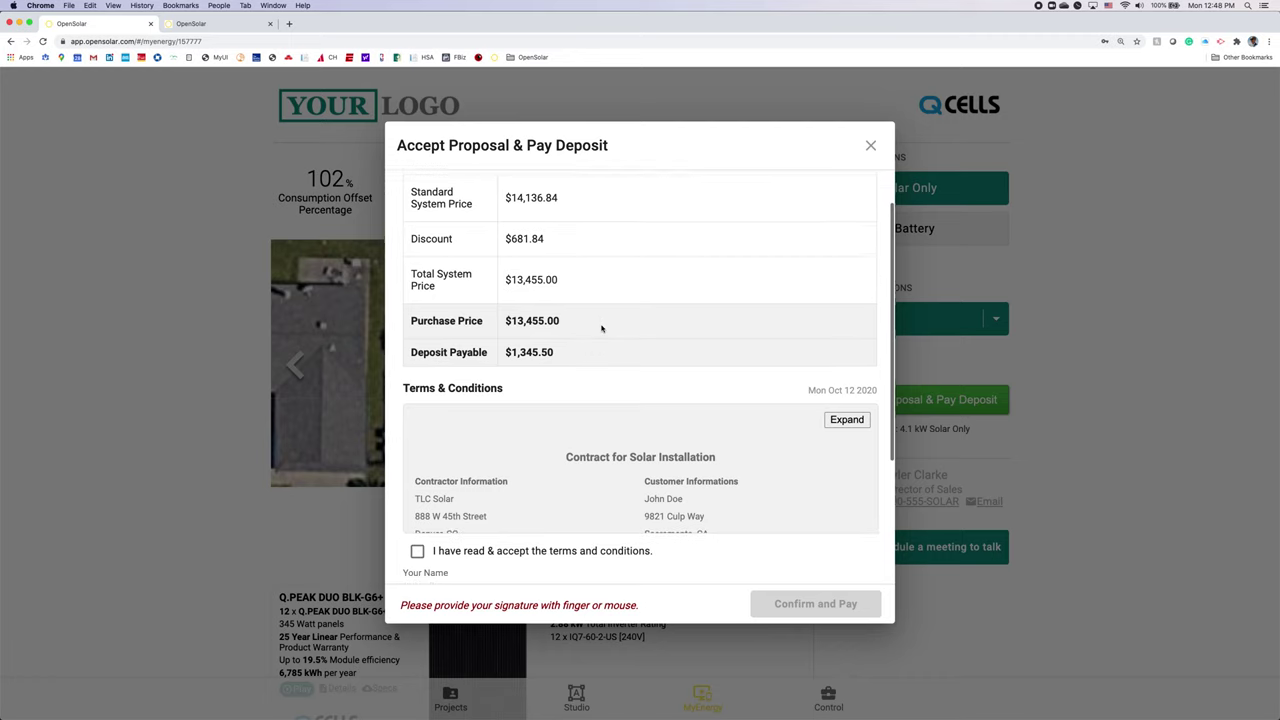
scroll(650, 424, down, 1)
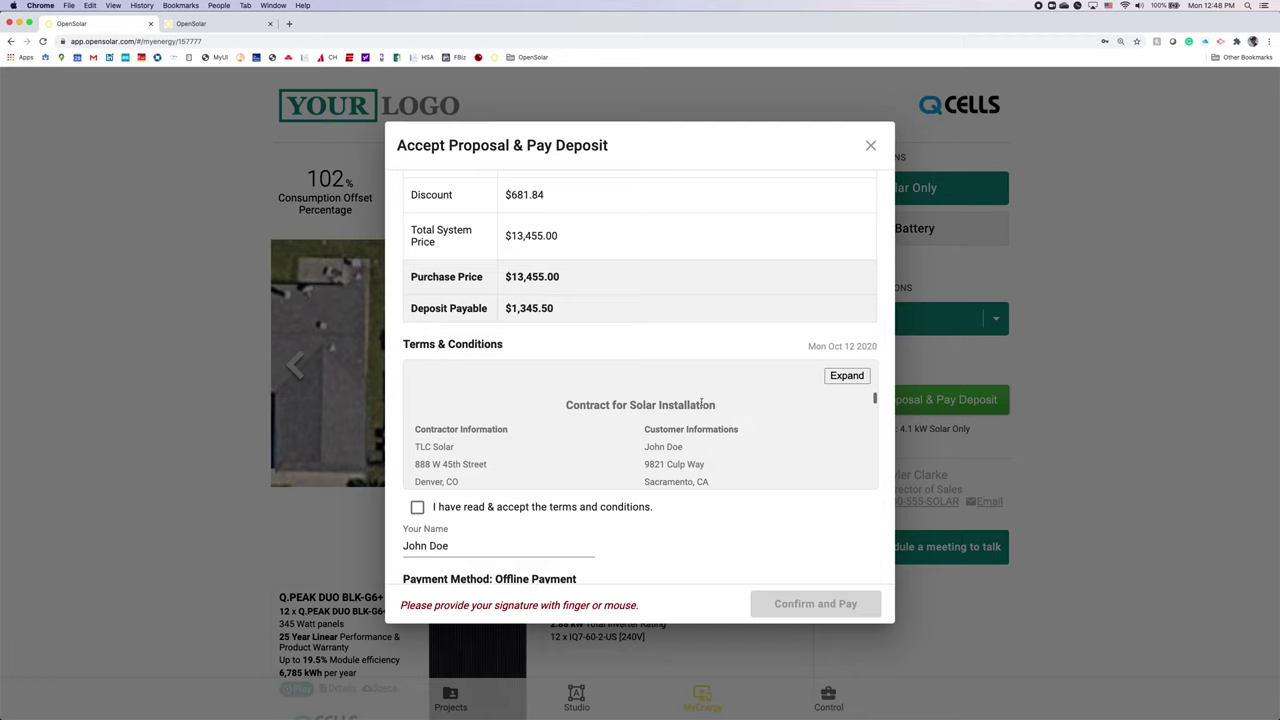
scroll(588, 404, down, 2)
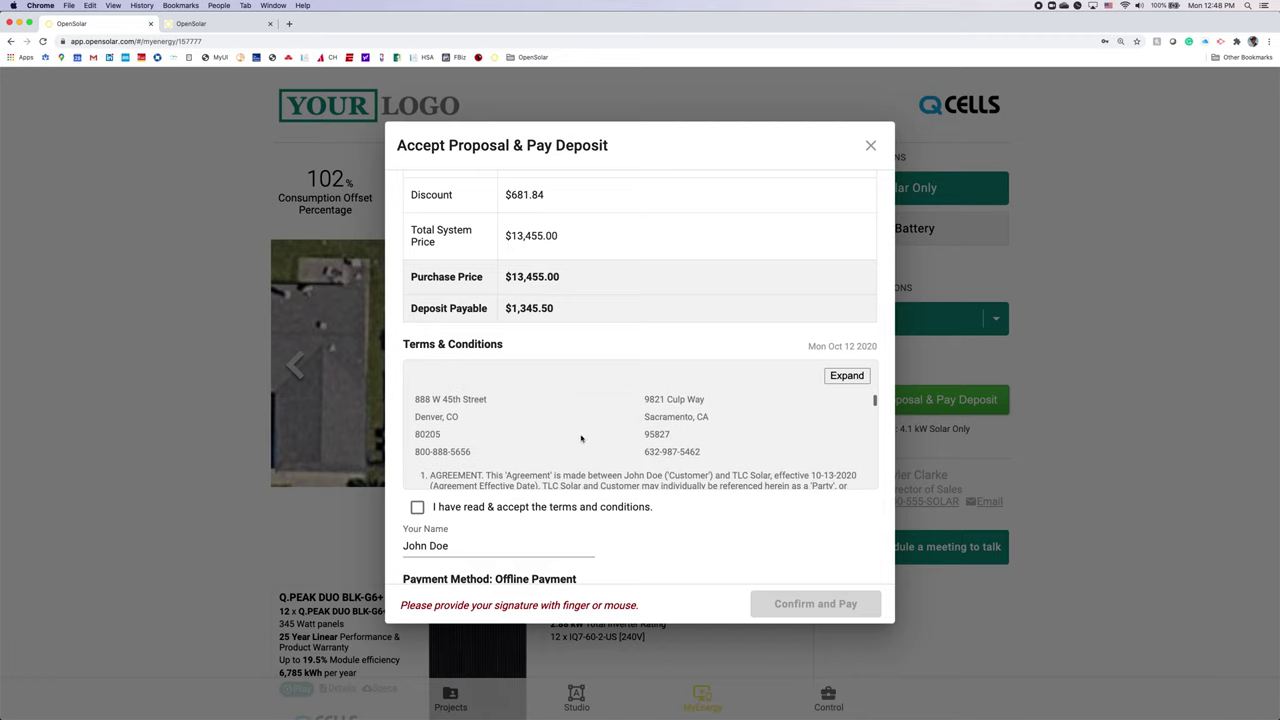
scroll(607, 575, down, 1)
click(417, 461)
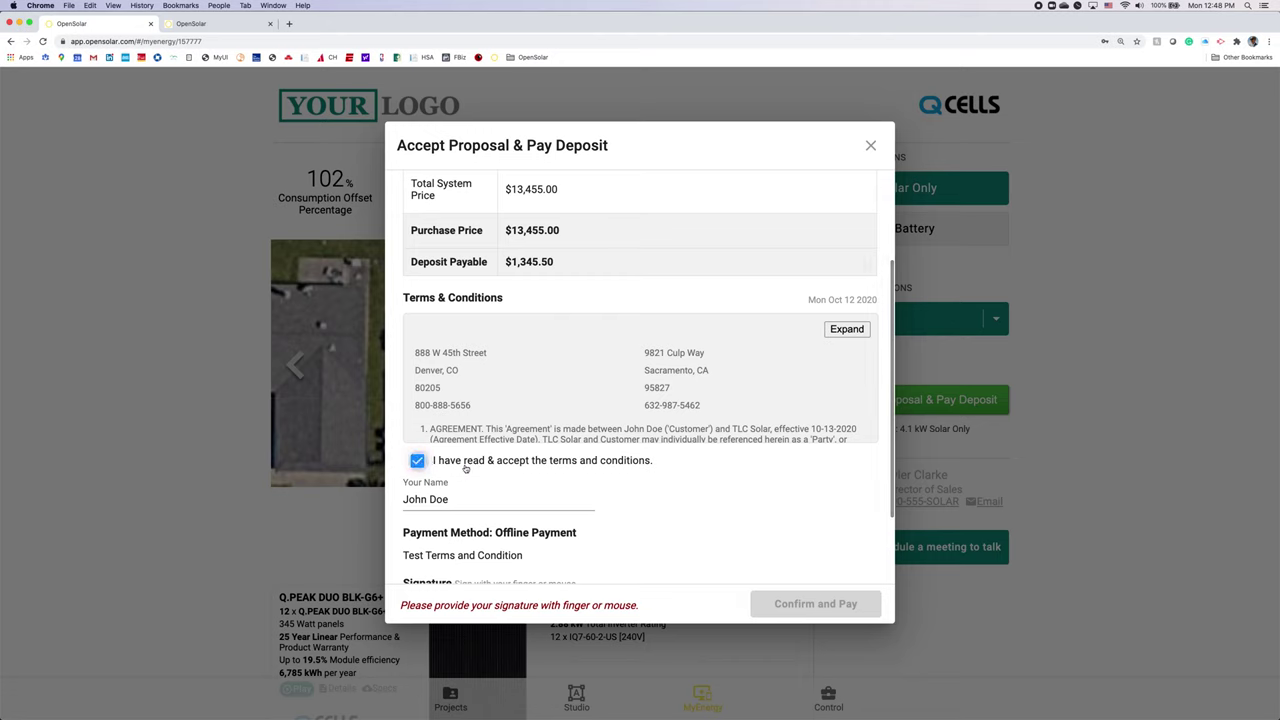
scroll(563, 477, down, 2)
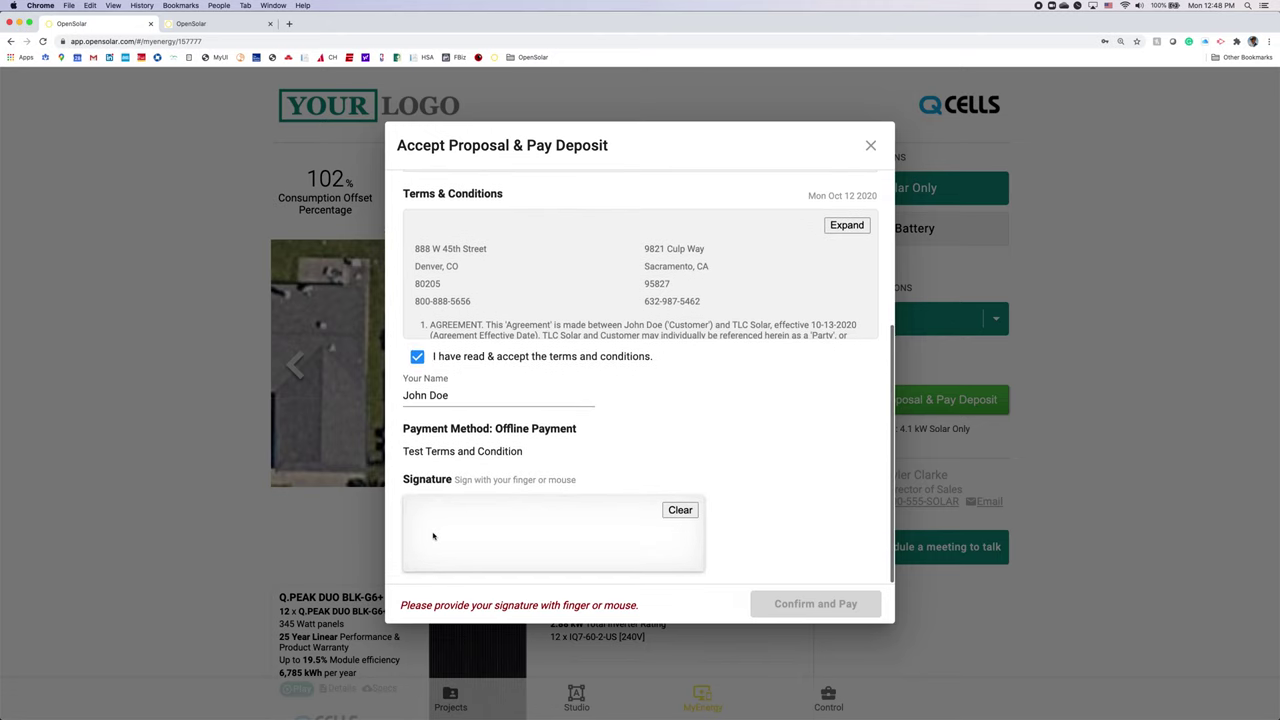
mouse_move(433, 536)
mouse_down()
mouse_move(522, 520)
mouse_move(547, 537)
mouse_move(600, 537)
mouse_up()
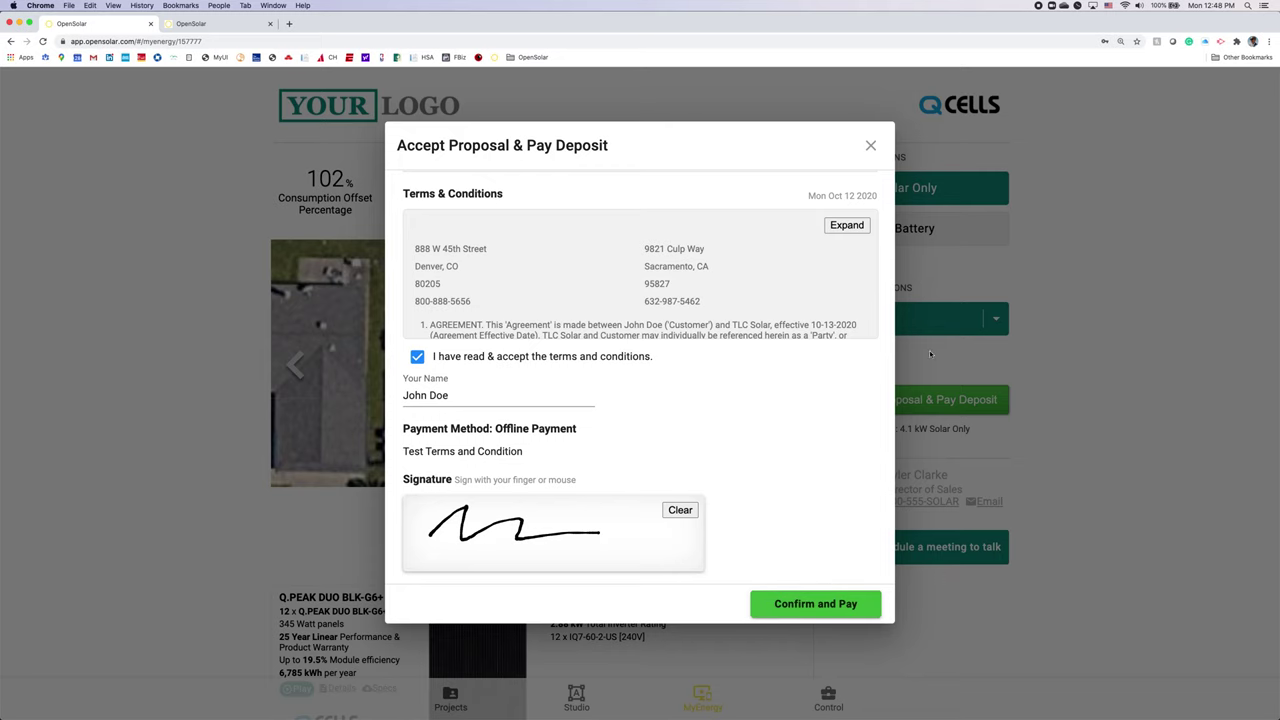
click(870, 156)
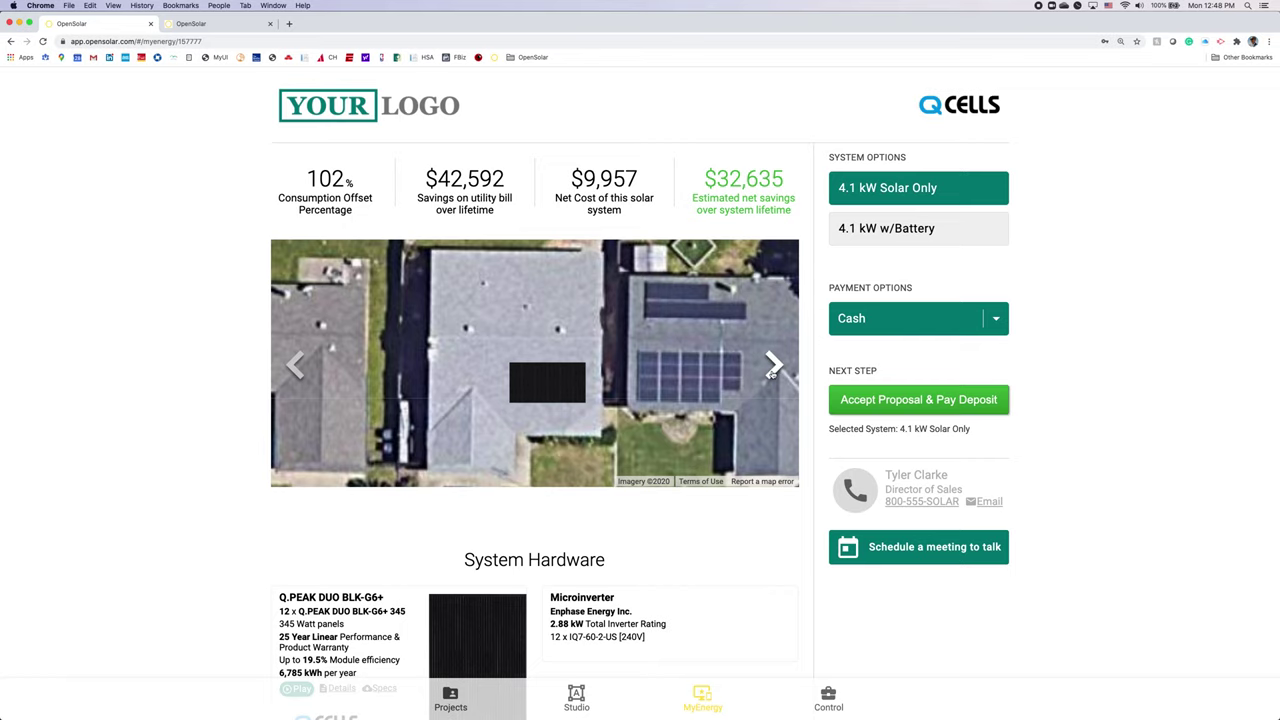
click(773, 367)
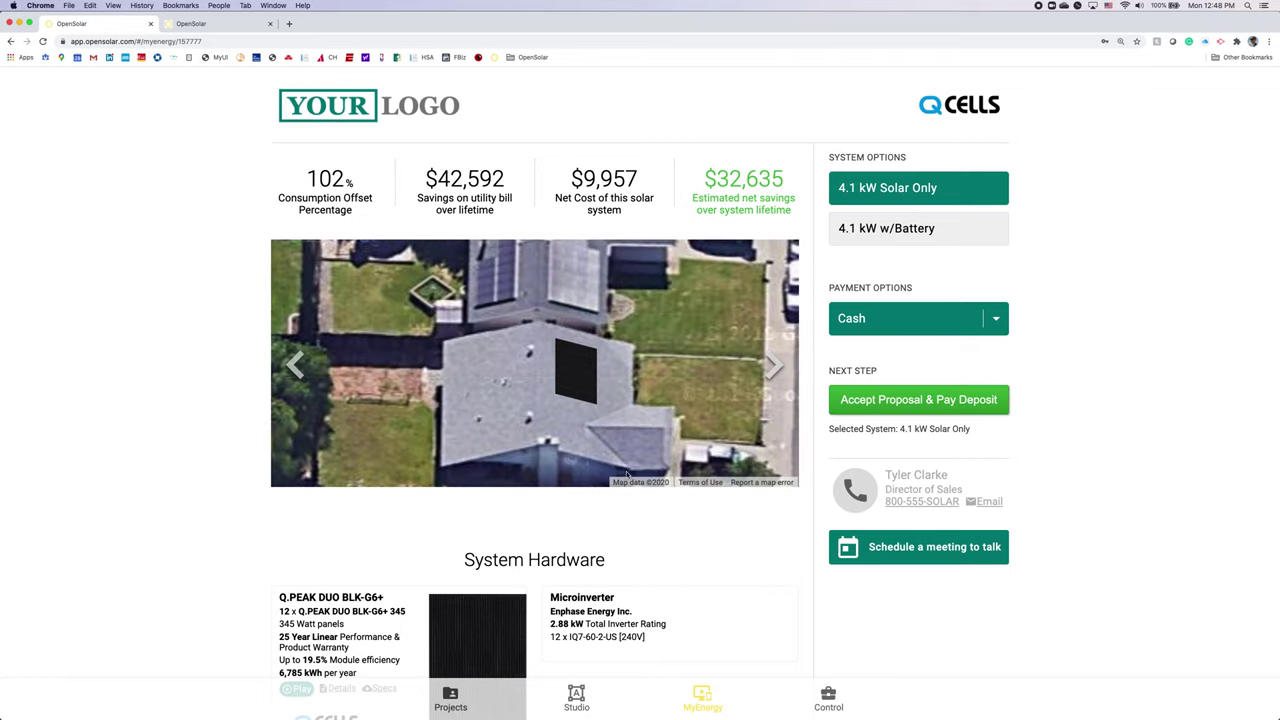
click(772, 374)
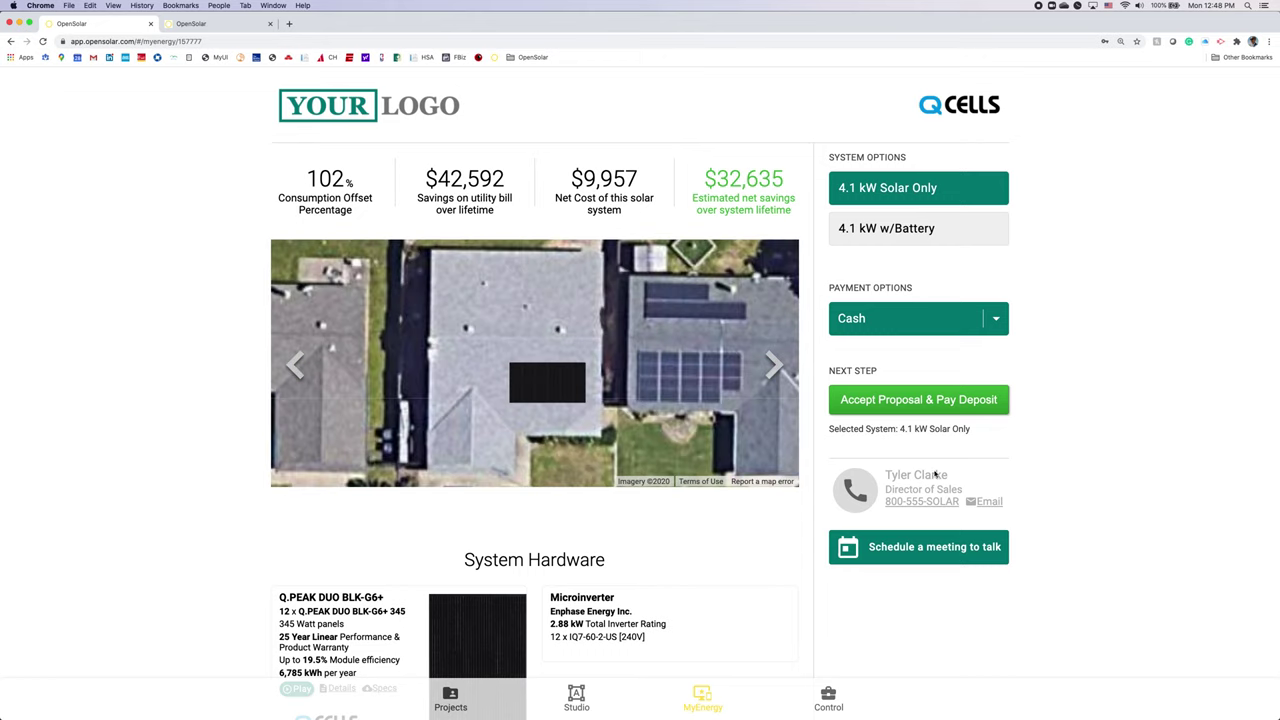
scroll(697, 556, down, 2)
scroll(697, 556, down, 2)
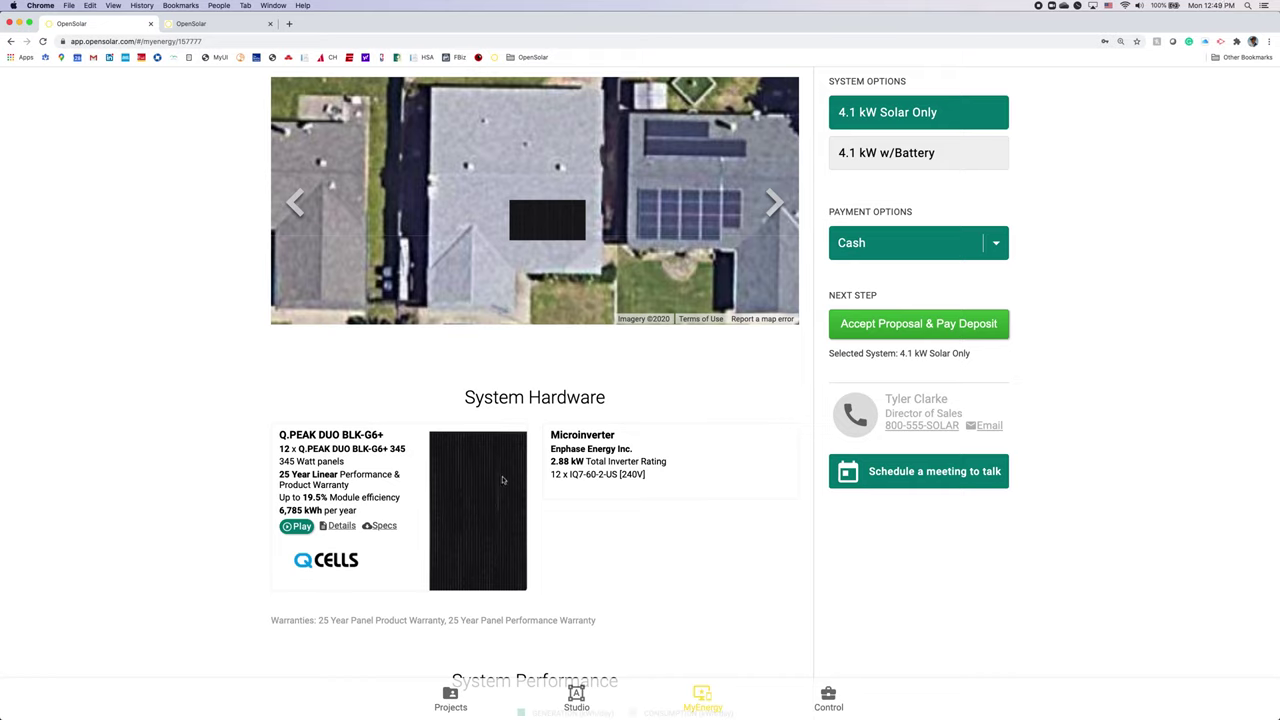
scroll(251, 462, down, 1)
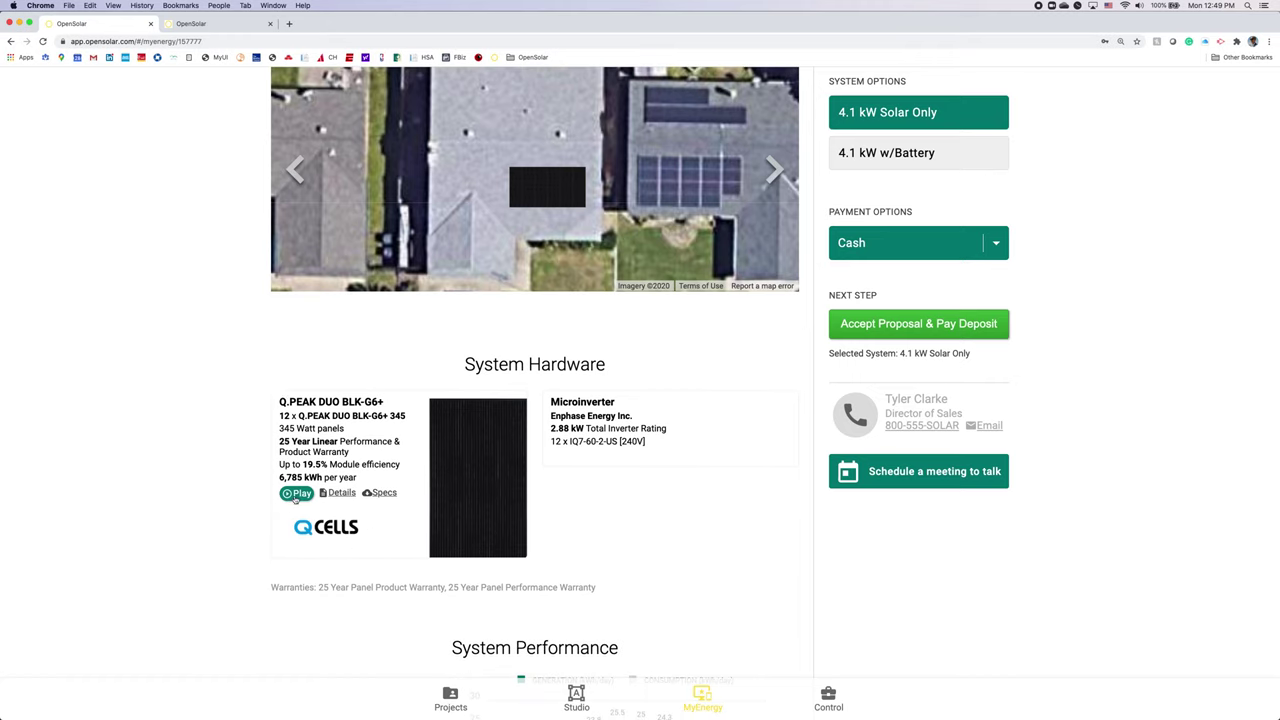
click(296, 493)
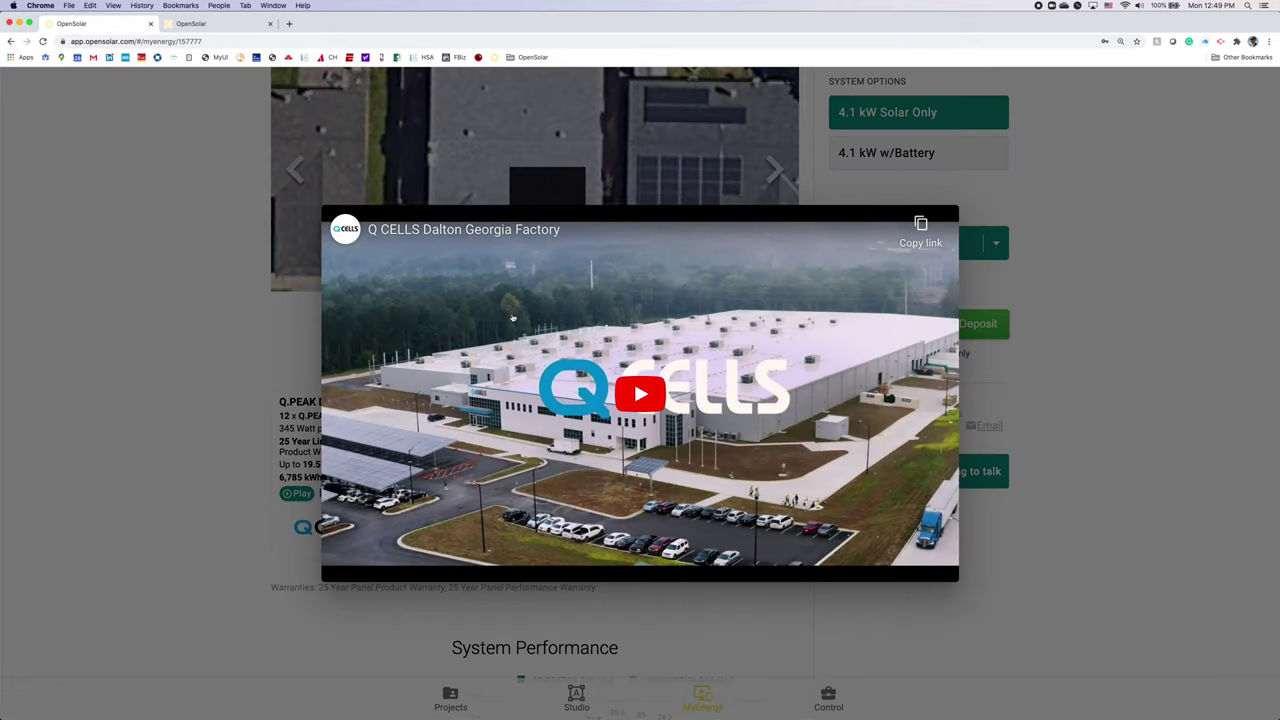
click(280, 336)
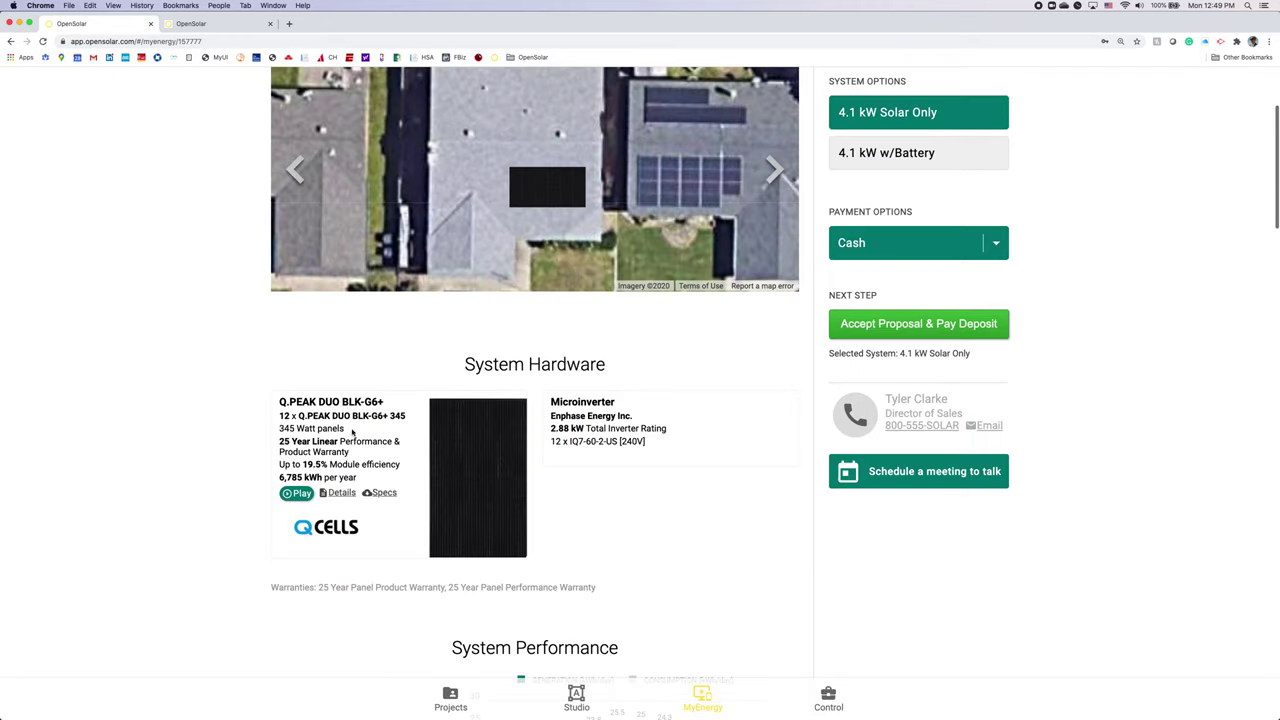
click(340, 493)
scroll(555, 495, down, 3)
scroll(557, 493, down, 5)
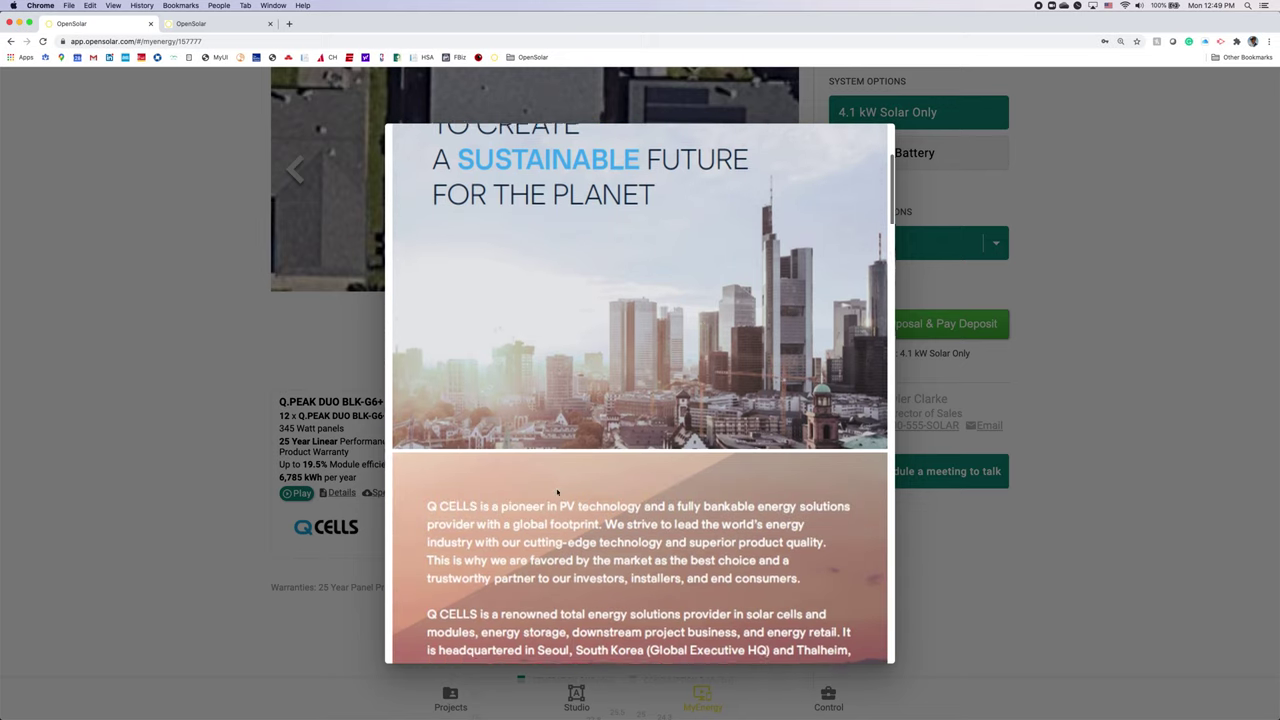
click(362, 432)
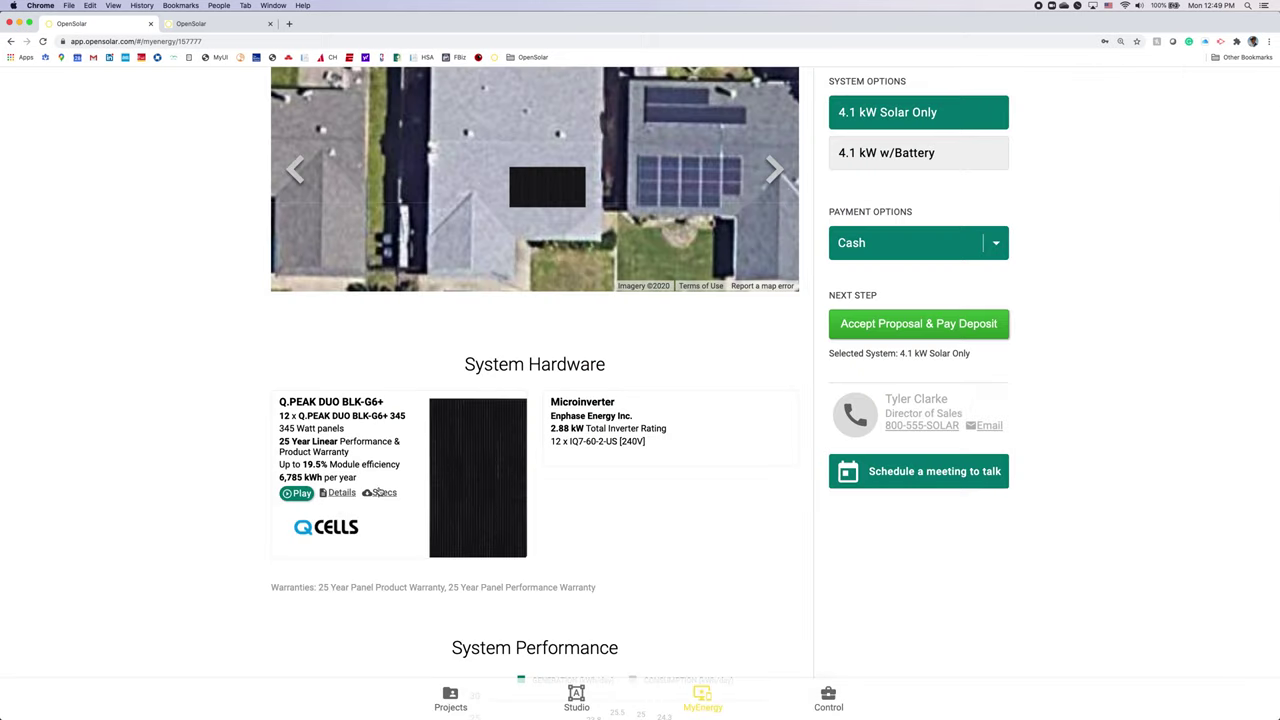
click(382, 493)
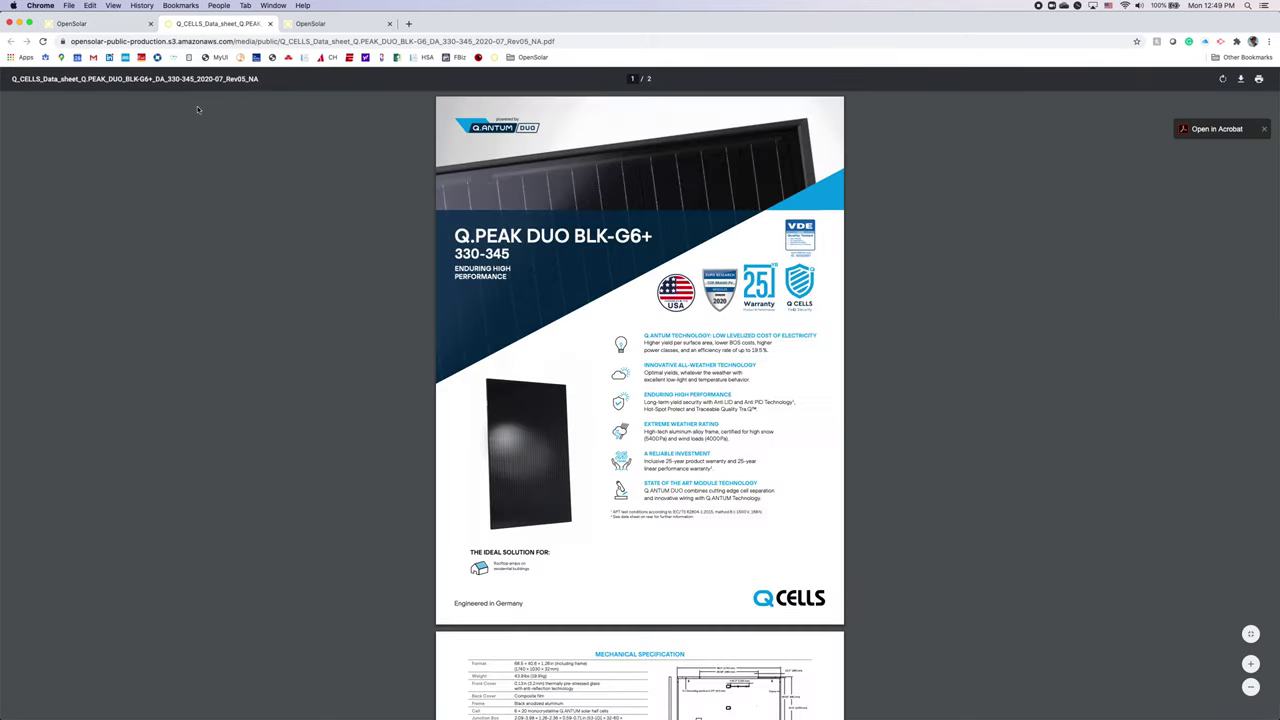
click(270, 24)
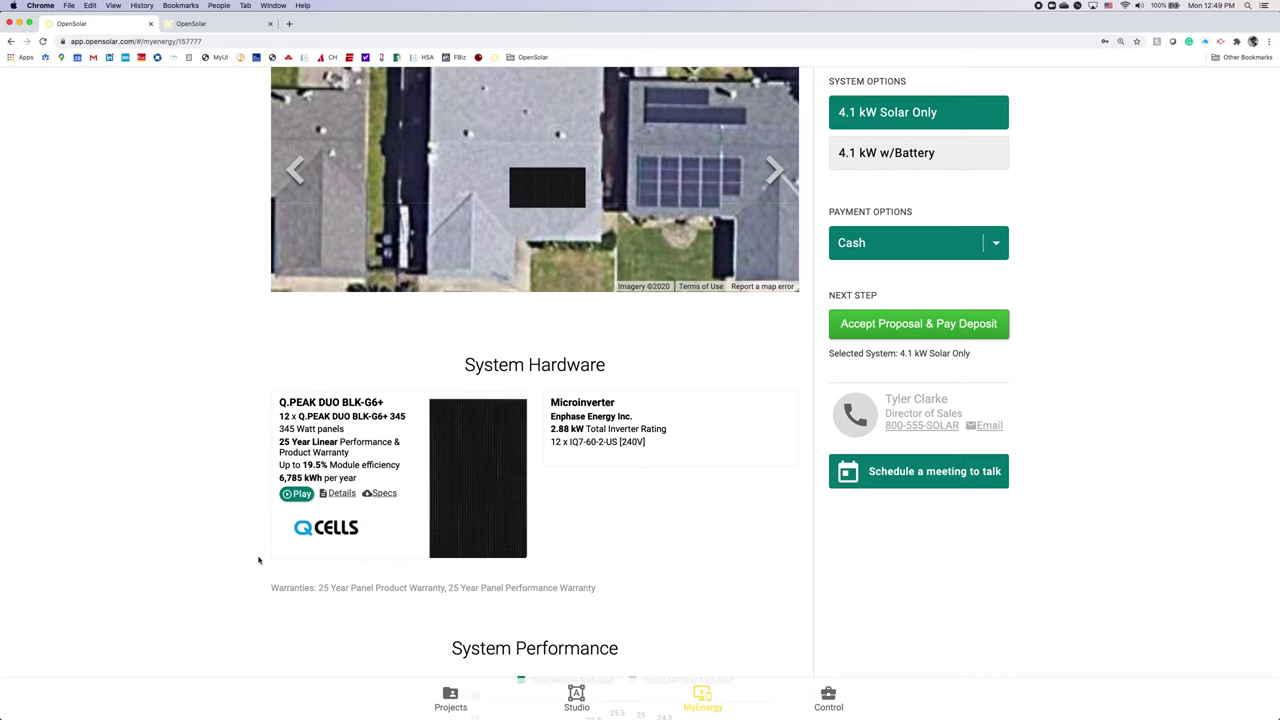
Step: Change the proposal's payment option from Cash to the 4.99% 20 Year Loan
scroll(301, 573, down, 3)
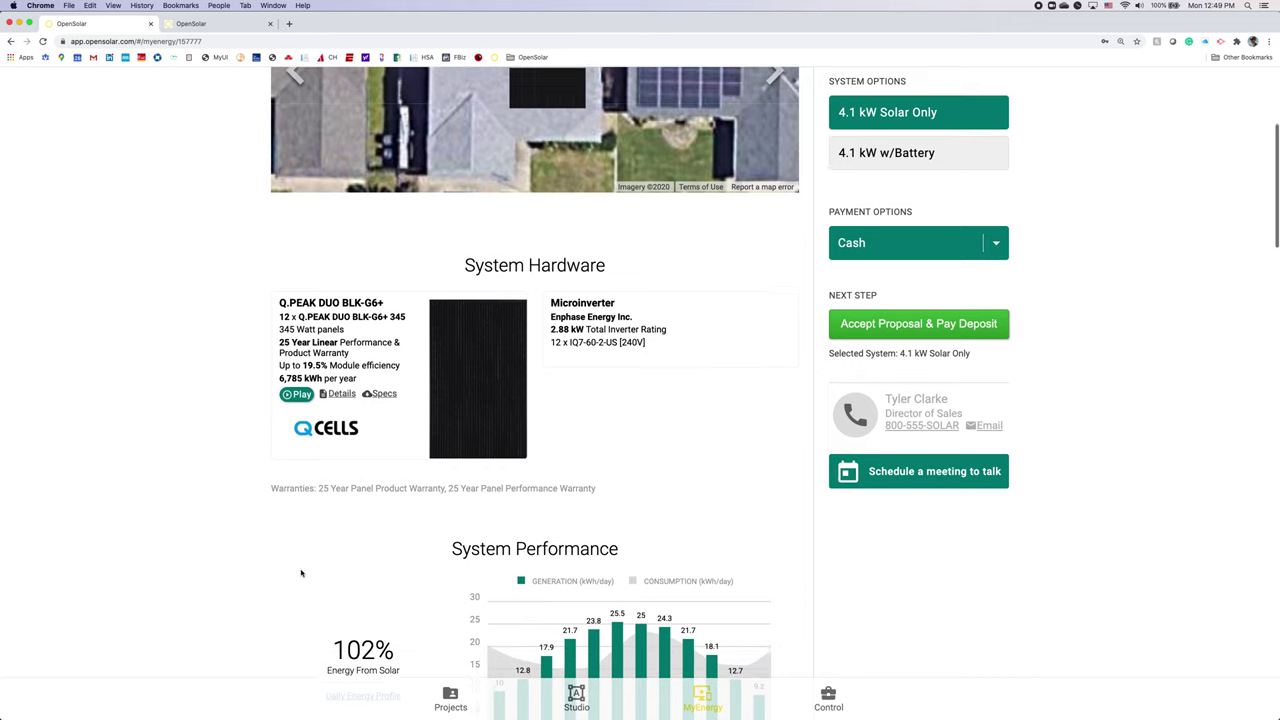
scroll(301, 573, down, 3)
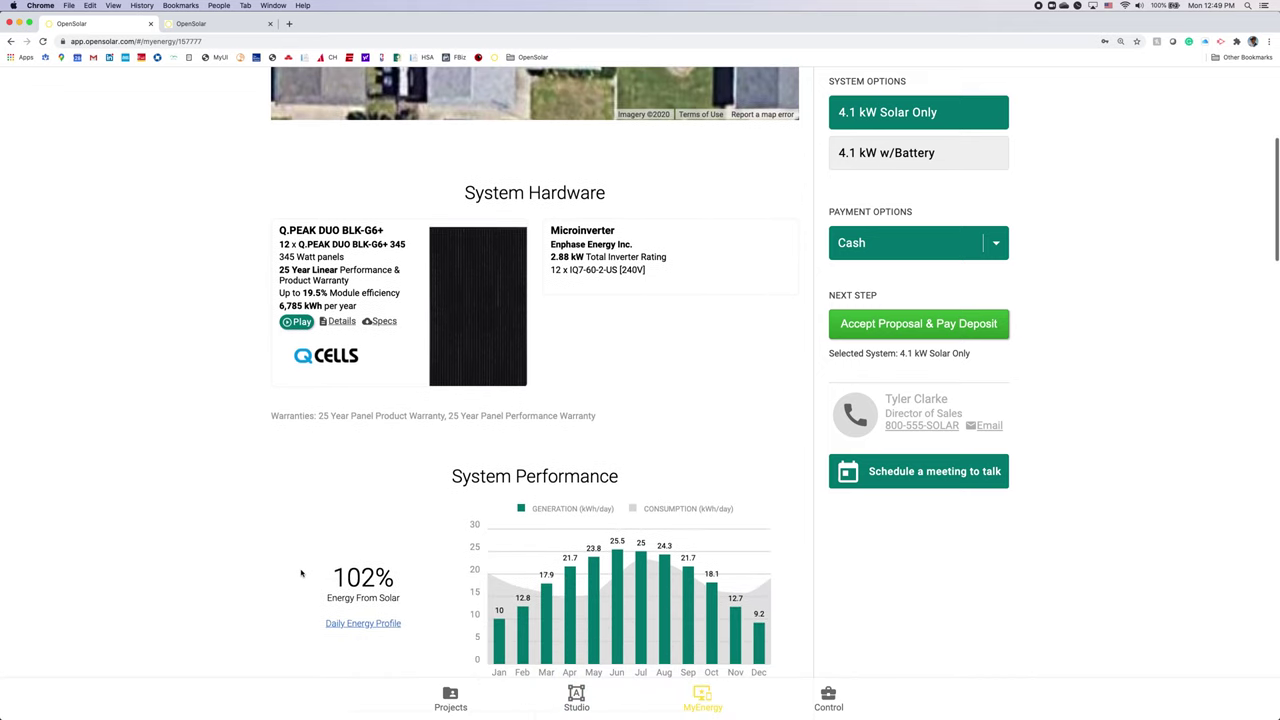
scroll(300, 573, down, 4)
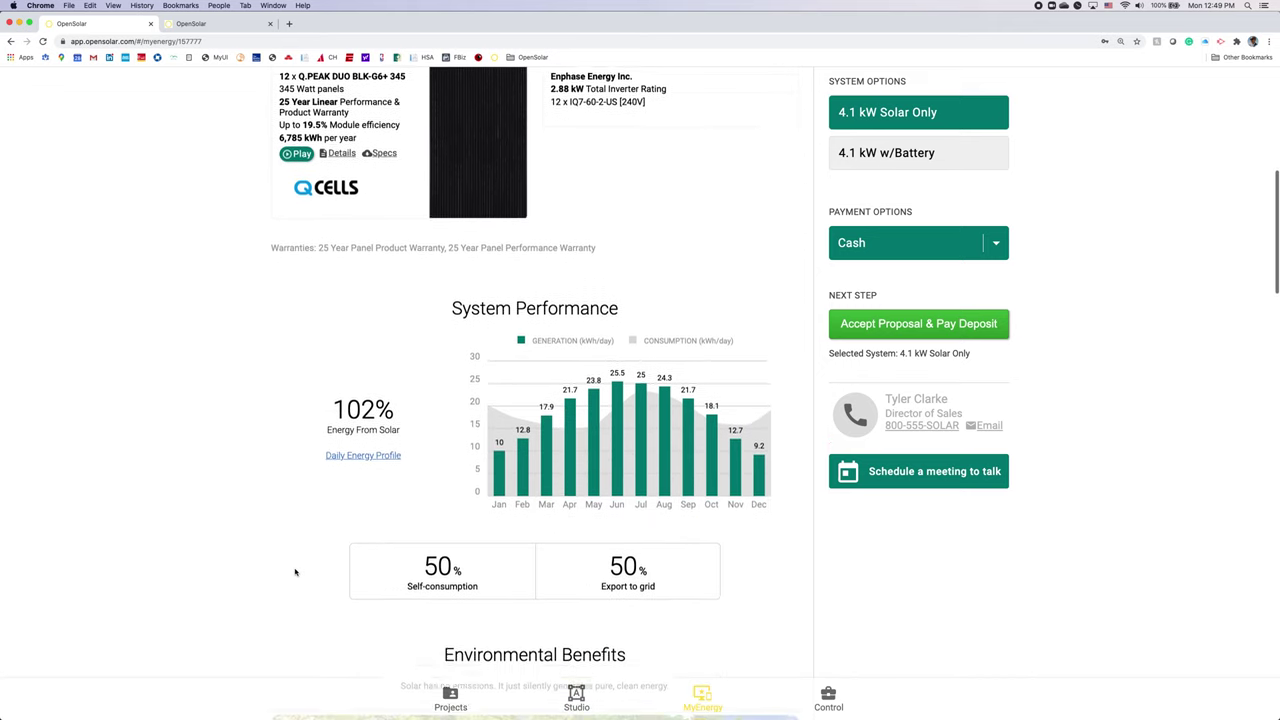
scroll(295, 572, down, 6)
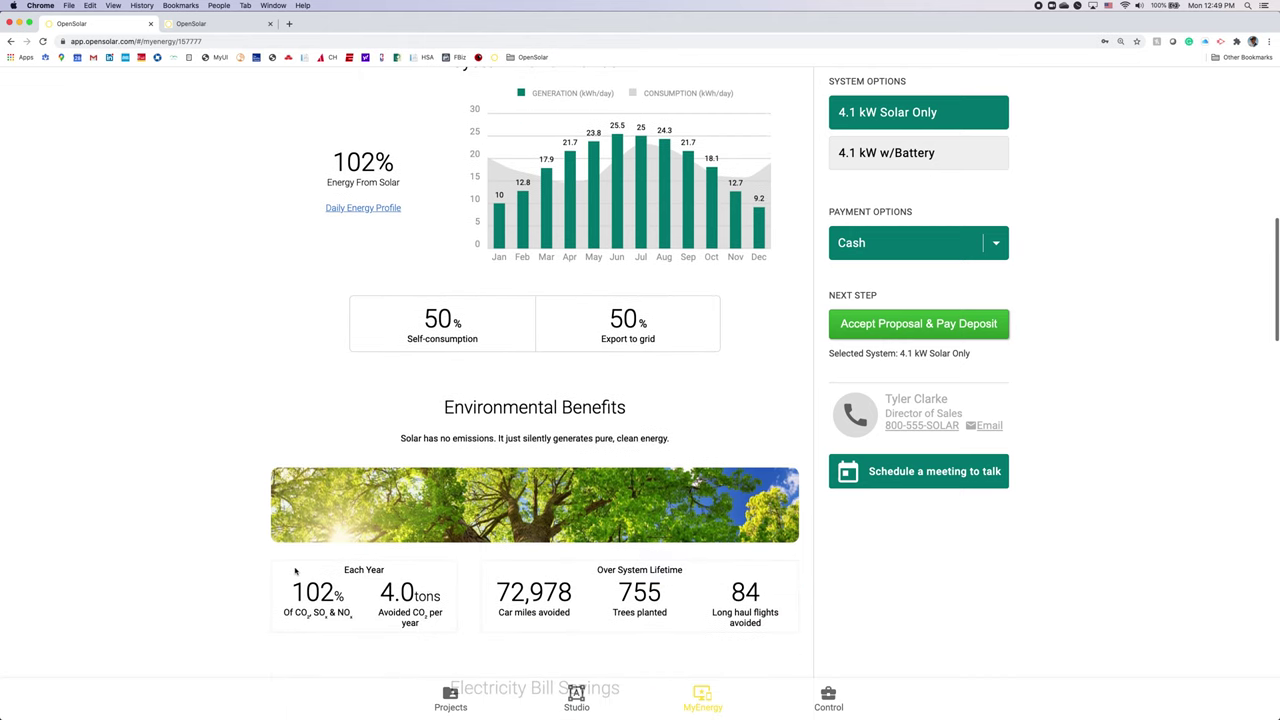
scroll(295, 571, down, 4)
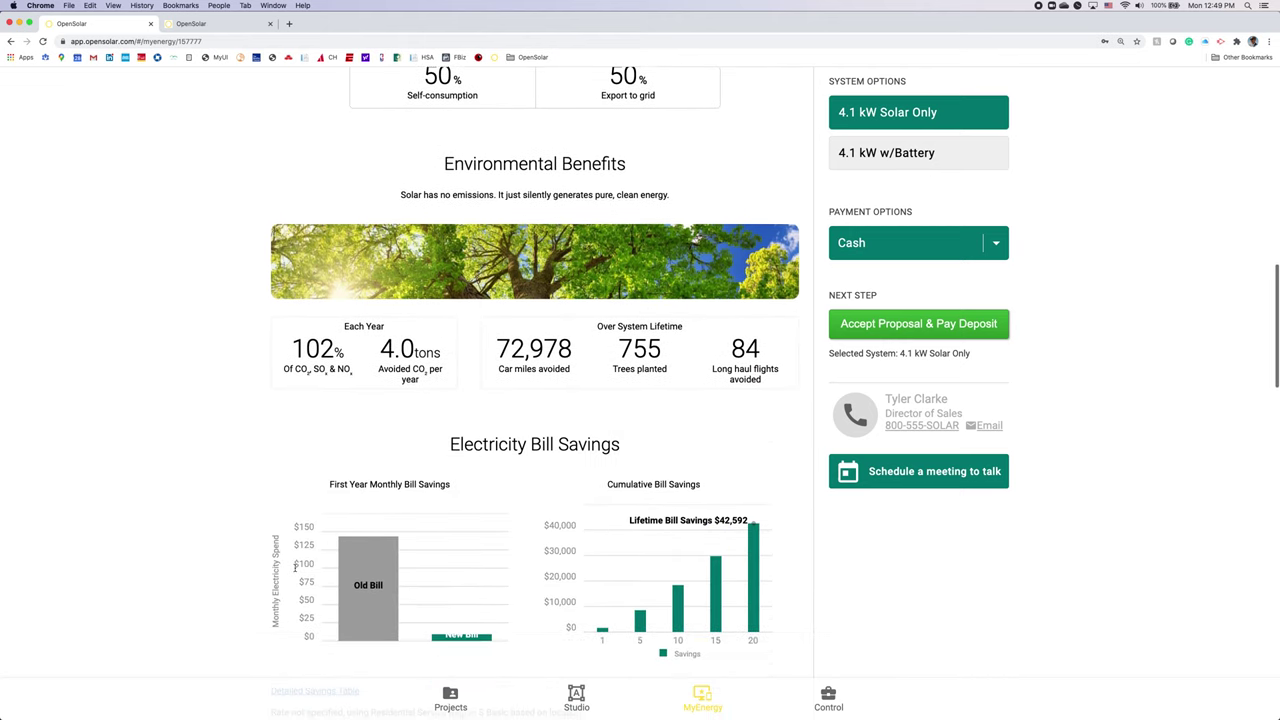
scroll(295, 571, down, 6)
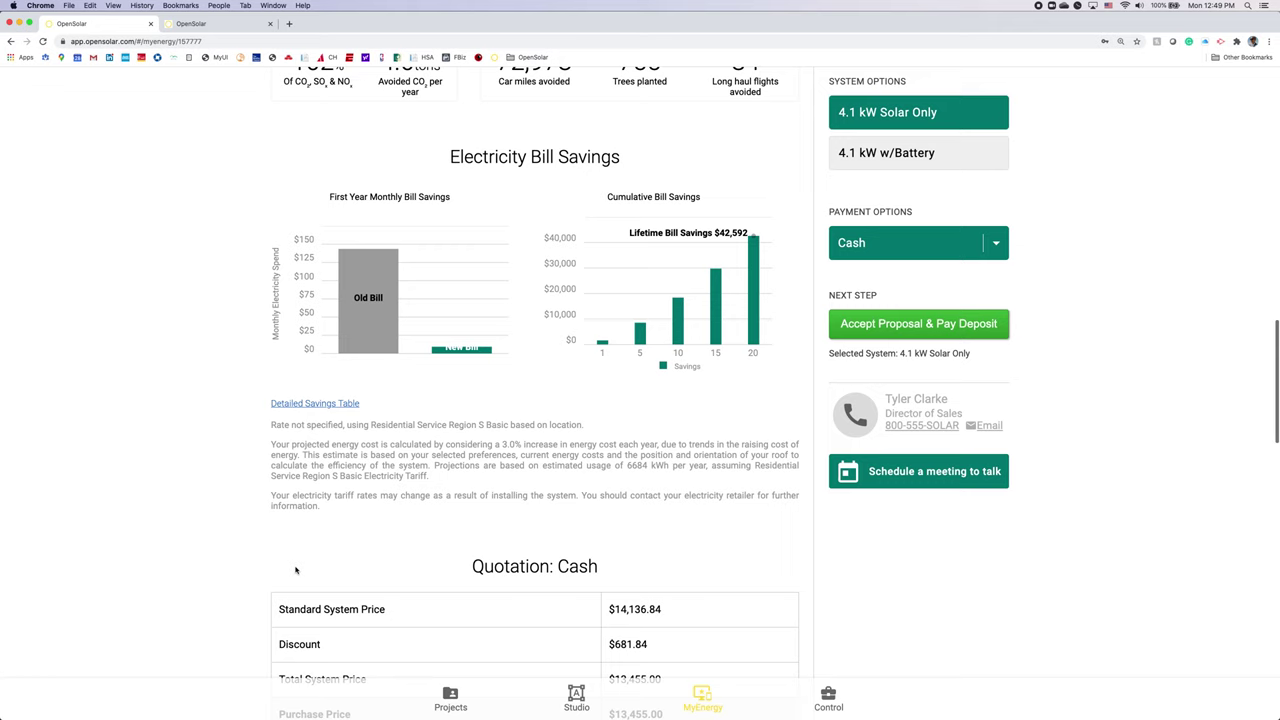
scroll(295, 570, down, 5)
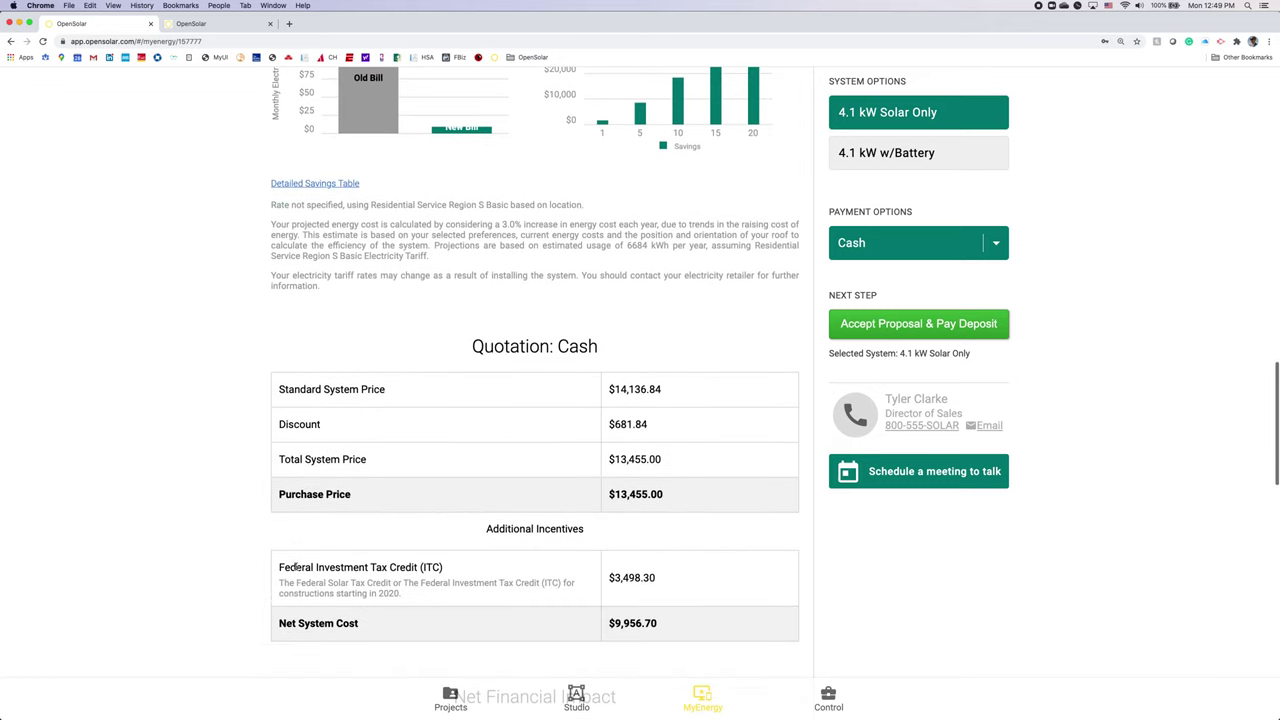
click(880, 243)
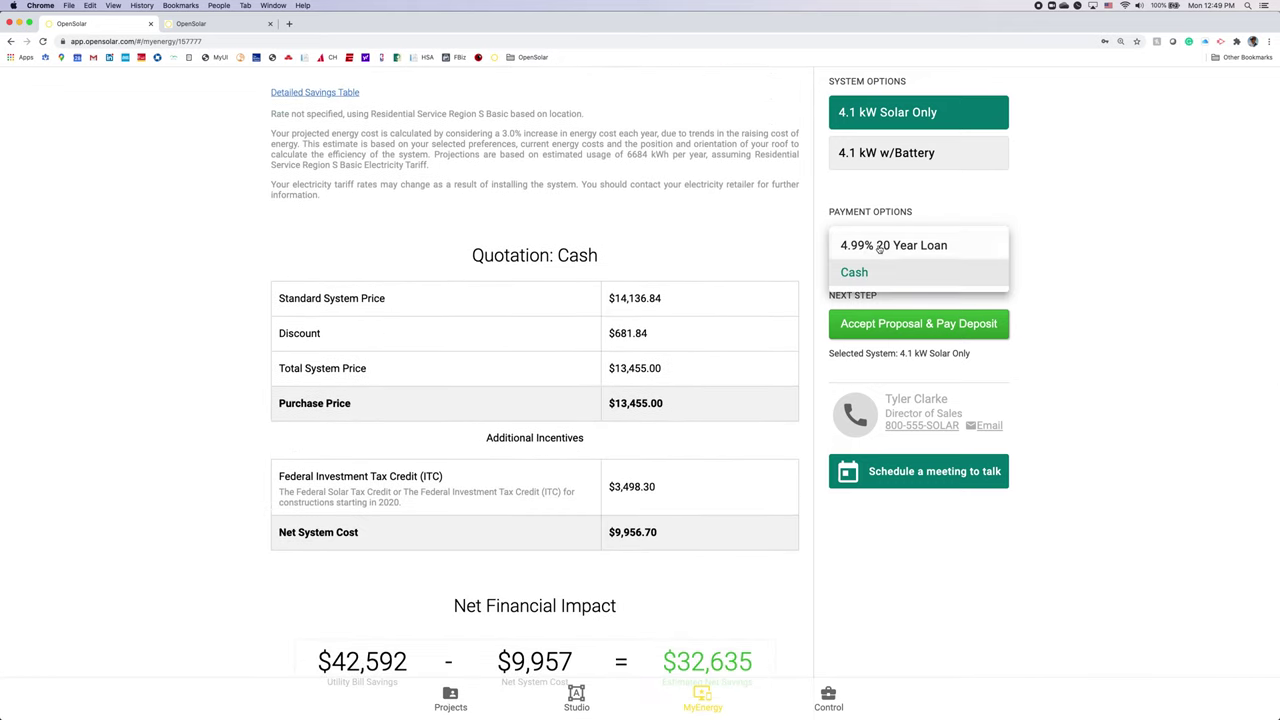
click(872, 243)
Step: Review the updated quotation ($66.00 monthly, $10,461.26 net cost), then return to the top
scroll(406, 428, down, 4)
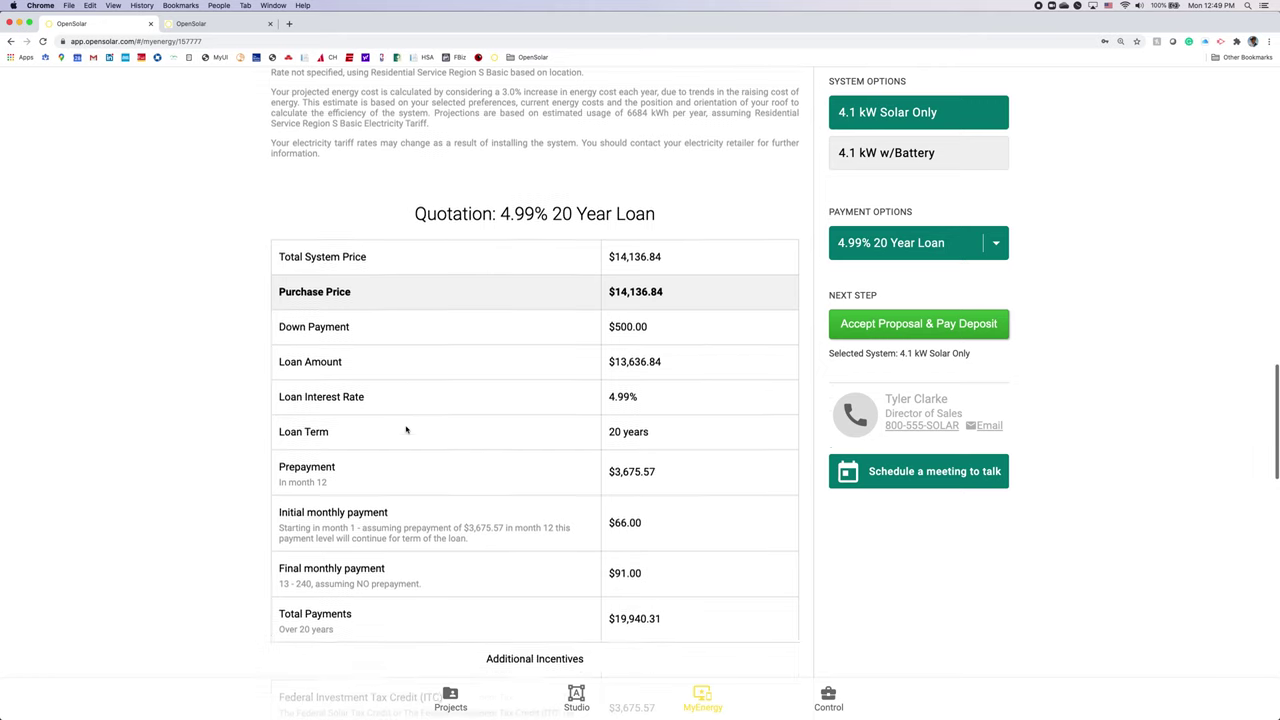
scroll(406, 426, down, 5)
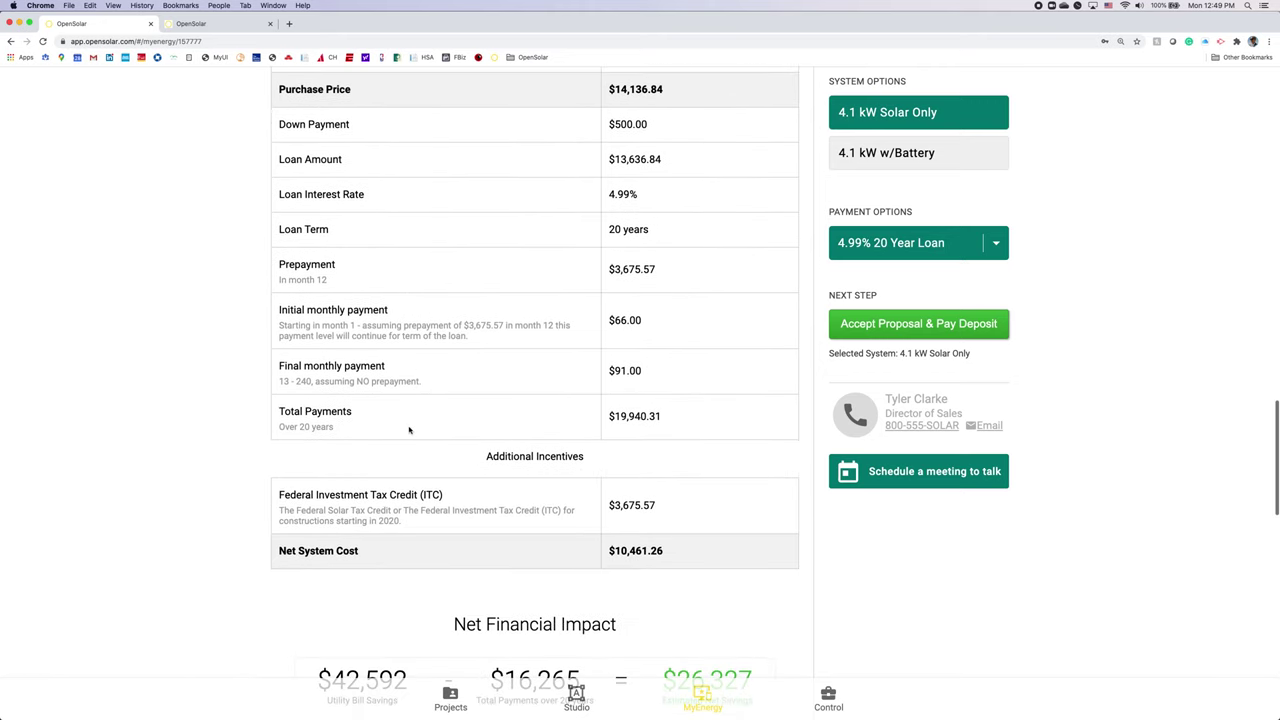
scroll(487, 448, down, 3)
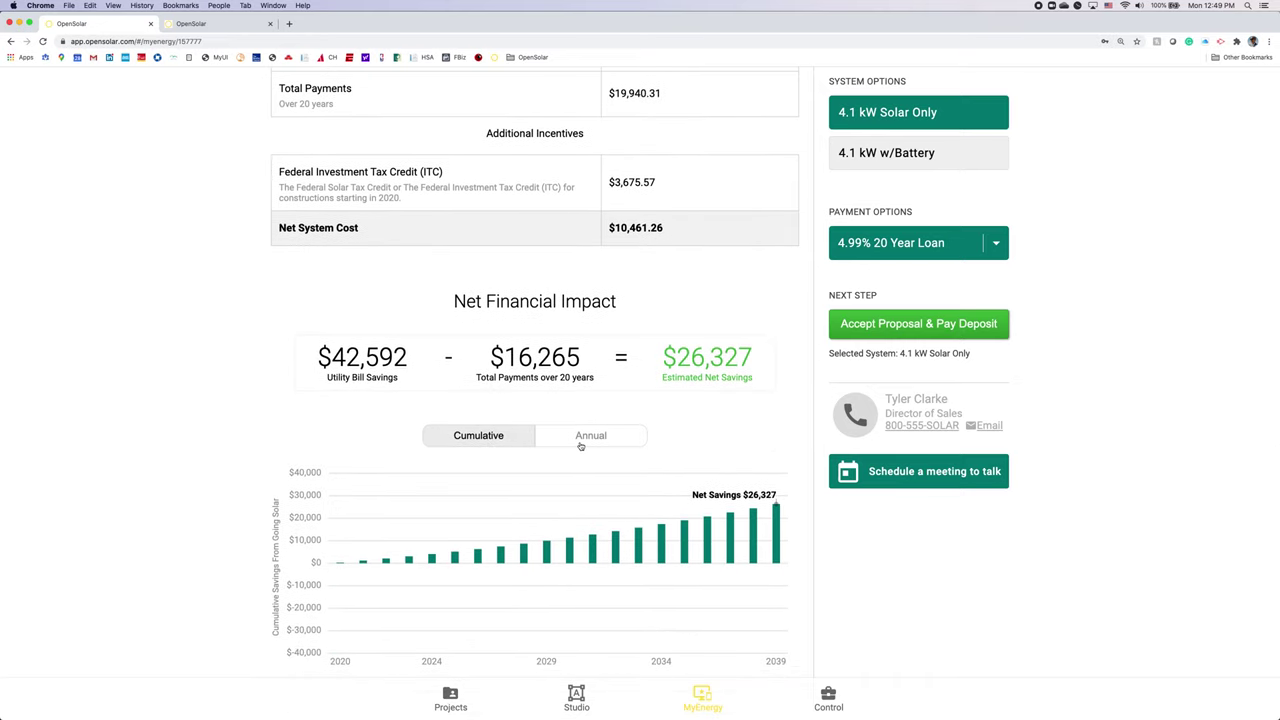
scroll(584, 448, down, 5)
scroll(584, 450, down, 3)
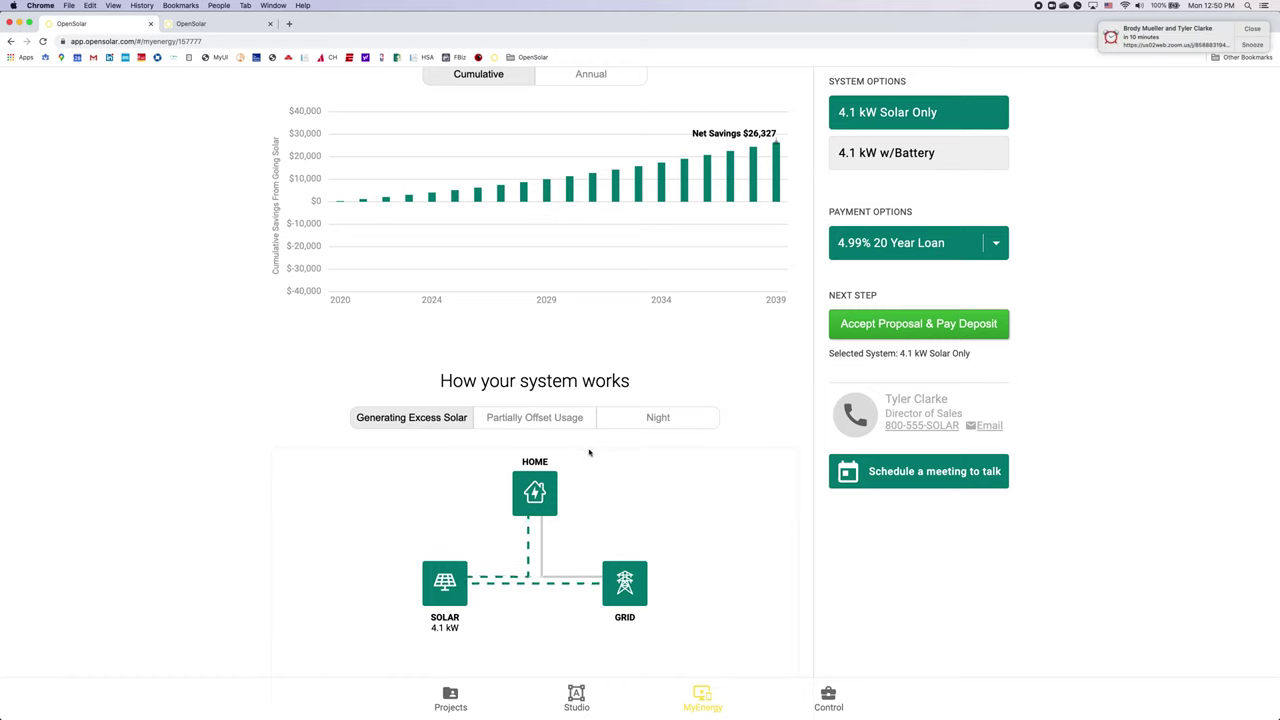
scroll(594, 374, down, 1)
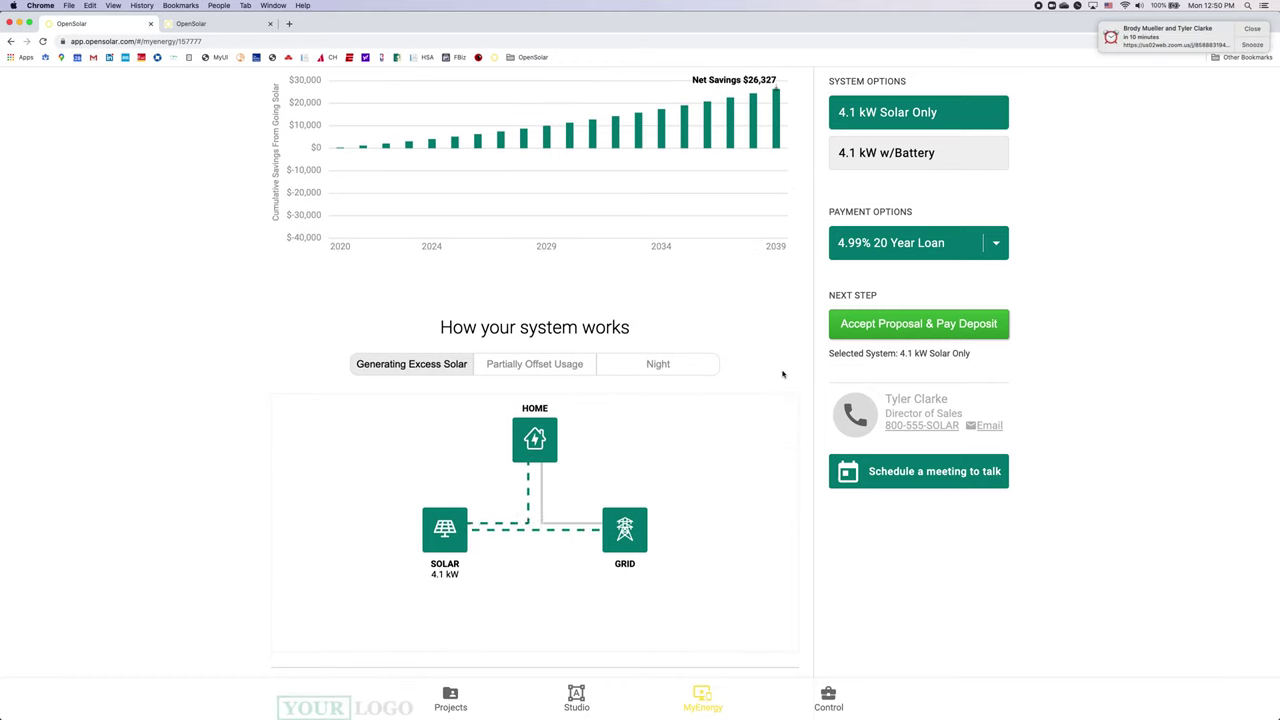
scroll(782, 374, down, 2)
scroll(774, 378, down, 3)
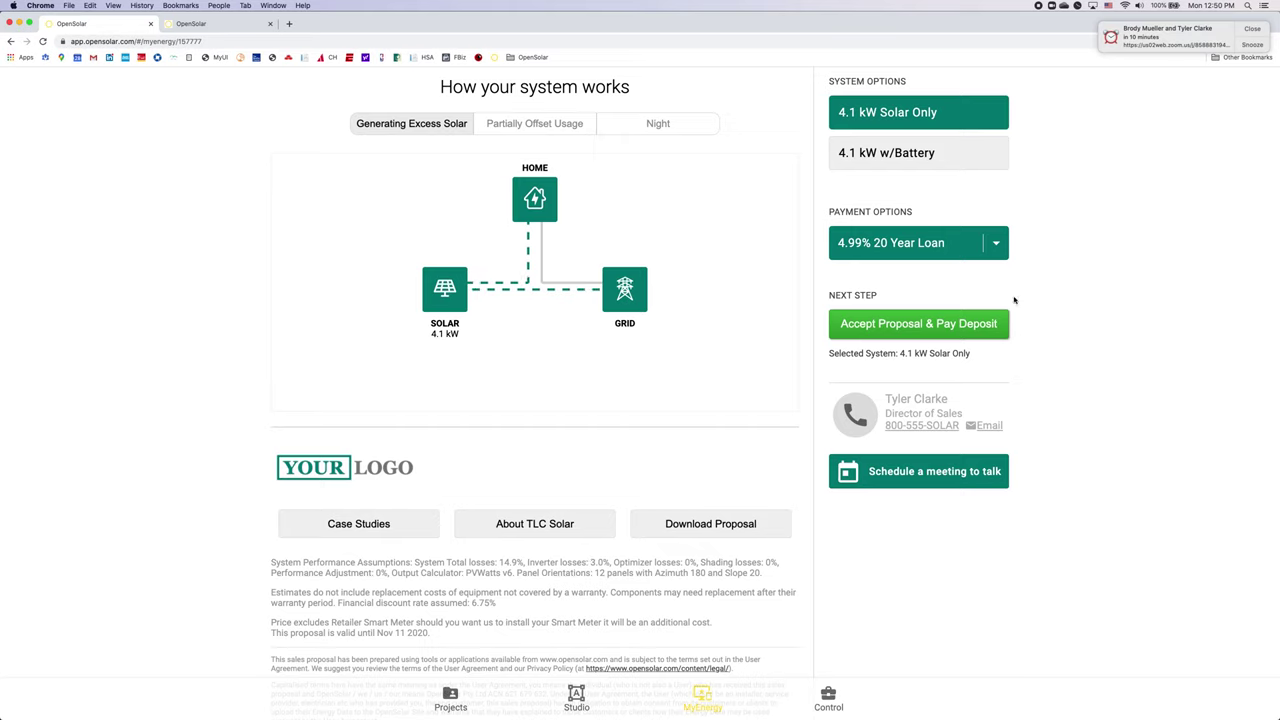
click(1264, 33)
scroll(950, 495, down, 2)
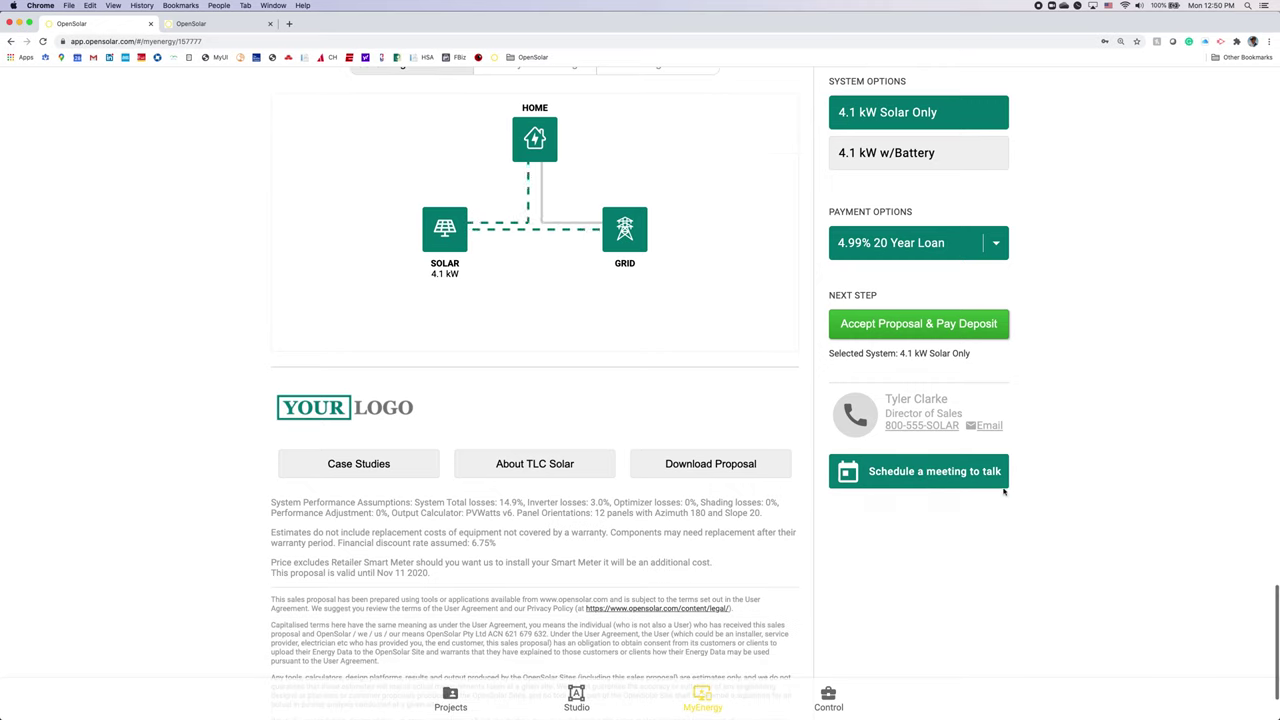
scroll(1004, 491, up, 10)
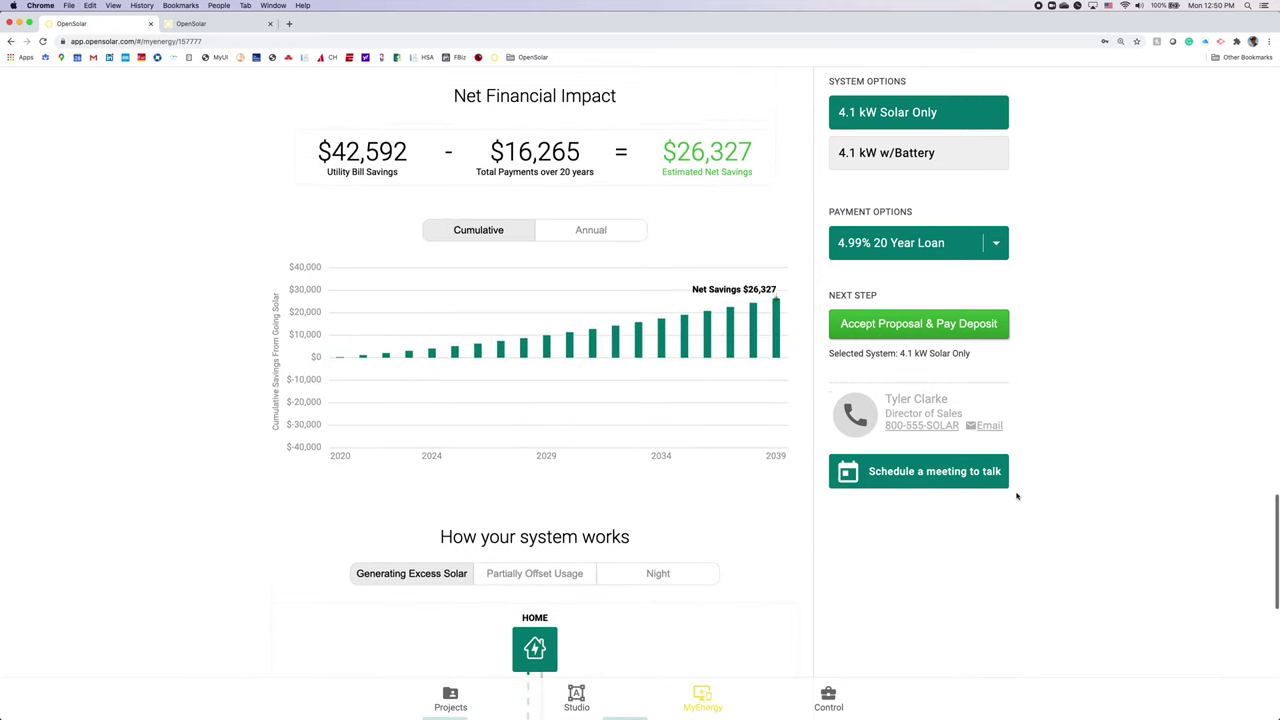
scroll(1017, 496, up, 6)
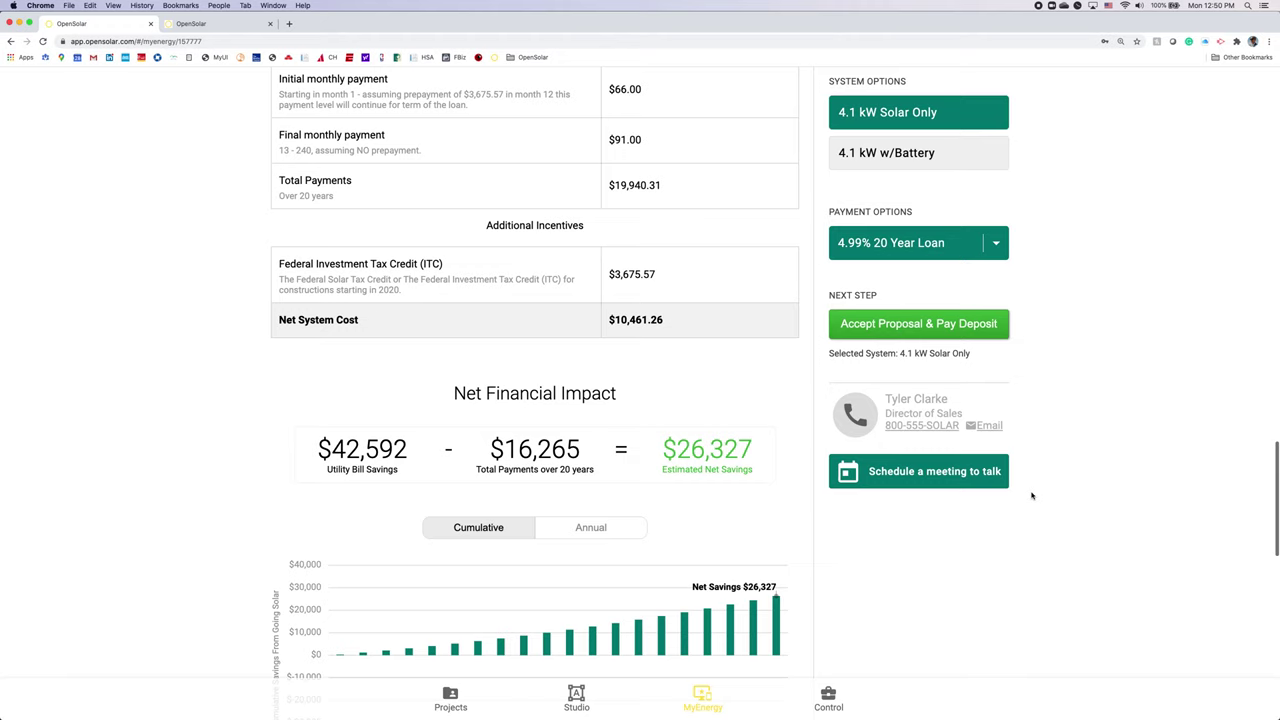
scroll(1107, 492, up, 20)
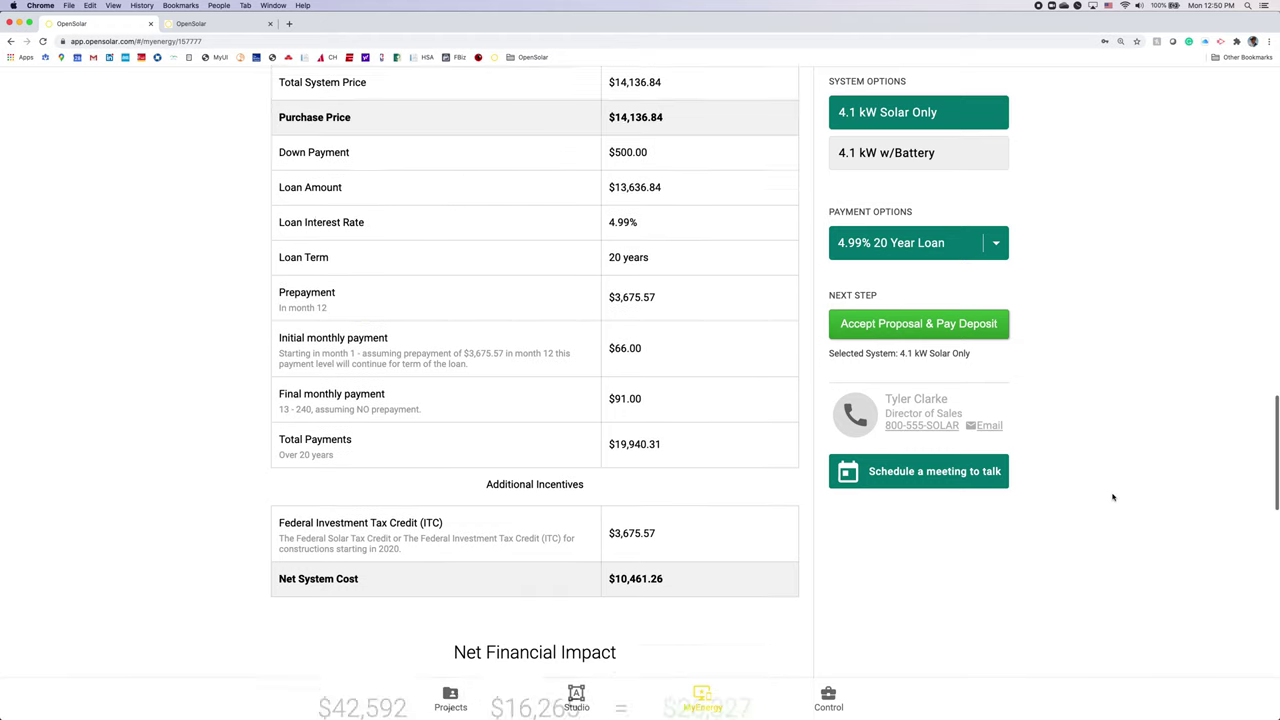
scroll(1113, 497, up, 10)
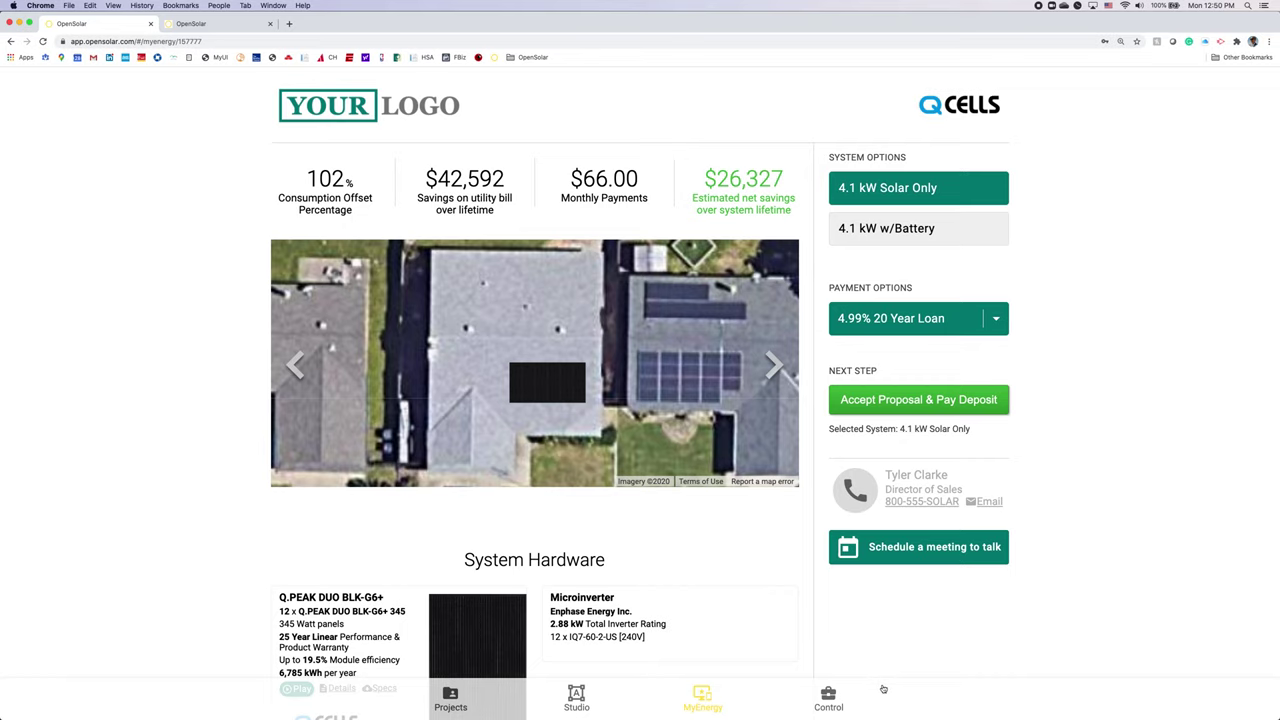
Step: Open the activated modules list under Control > Design & Hardware > Modules
click(829, 703)
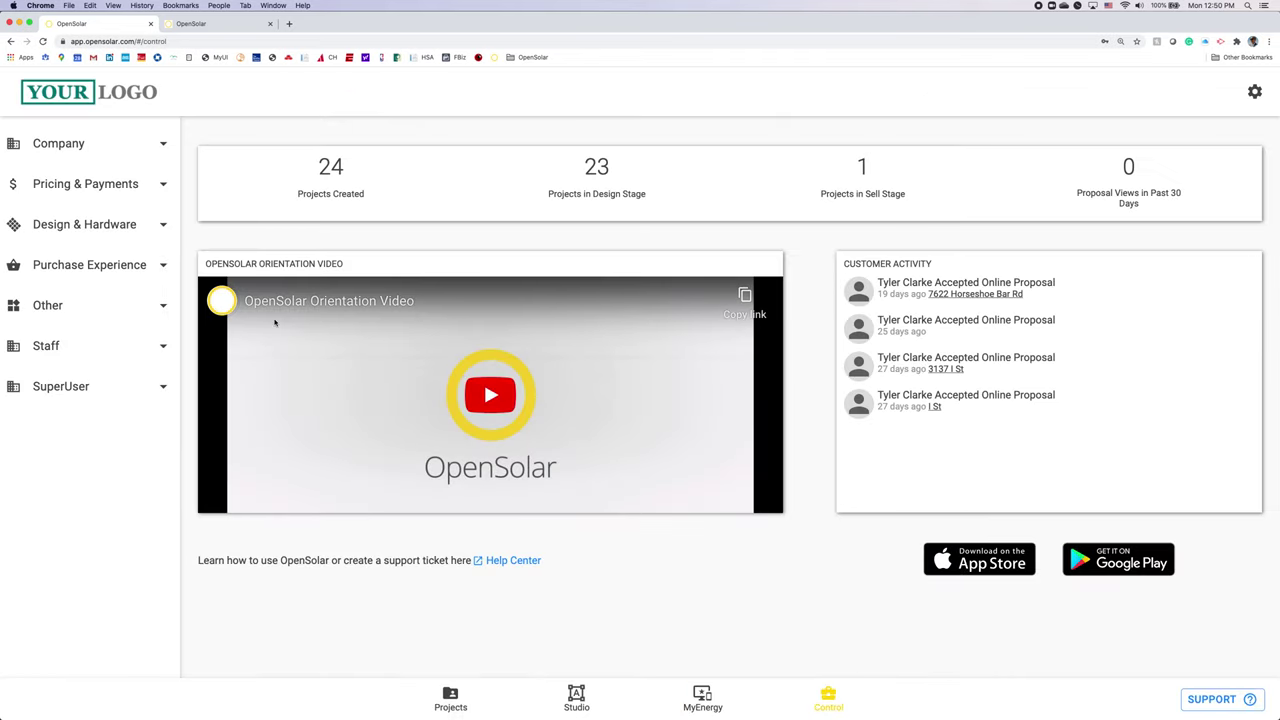
click(150, 228)
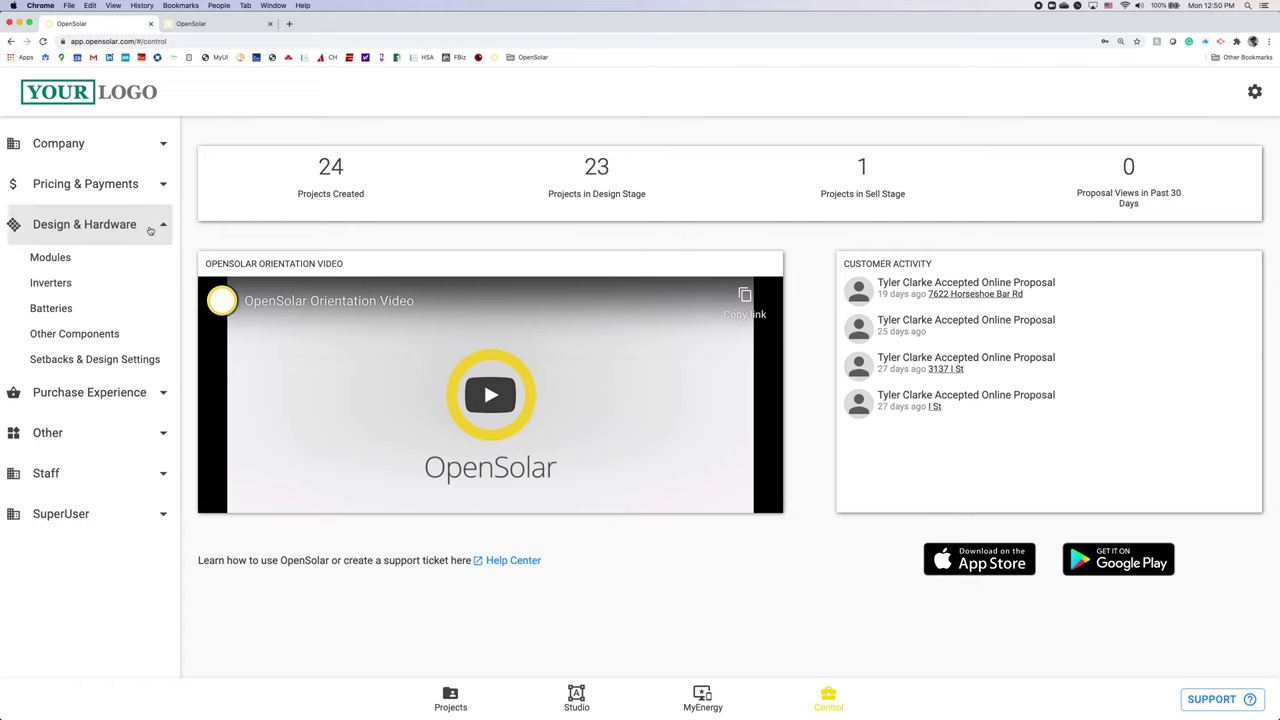
click(44, 259)
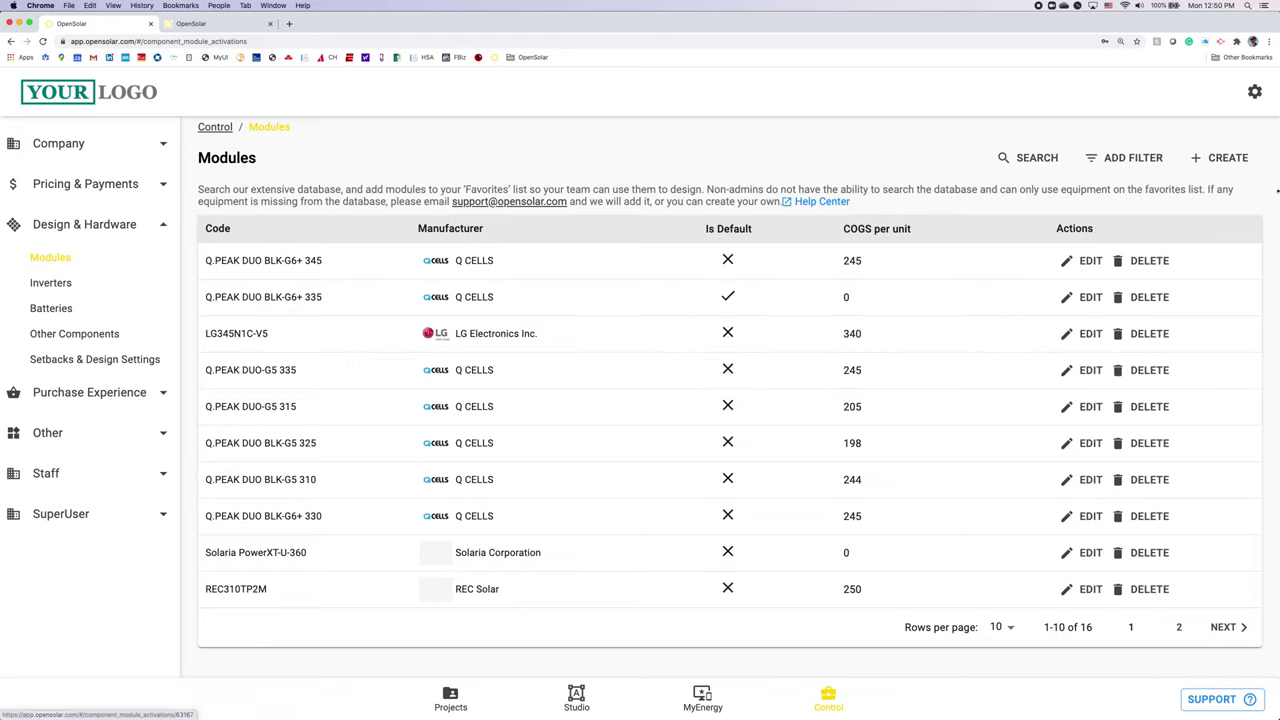
Step: Search Q.PEAK, activate and save the Q.PEAK DUO BLK-G6+ 340 module, then return to the project
click(1229, 160)
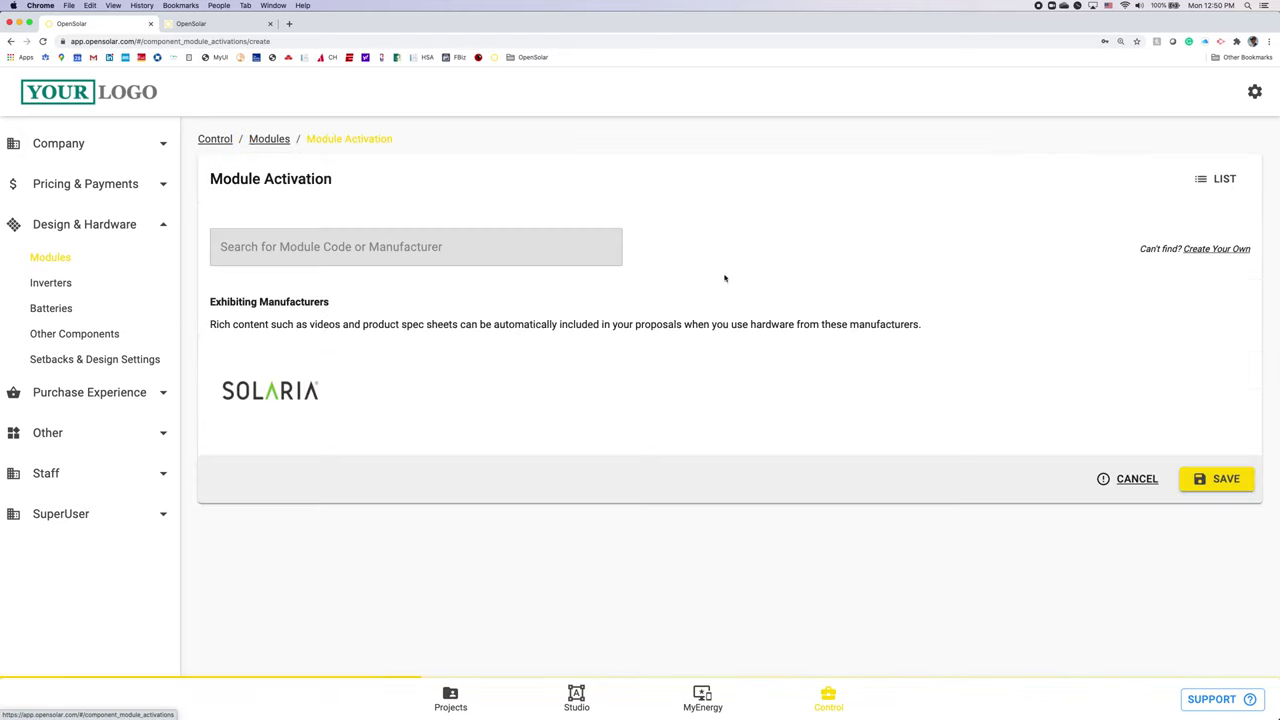
click(415, 247)
text(Q.PEAK)
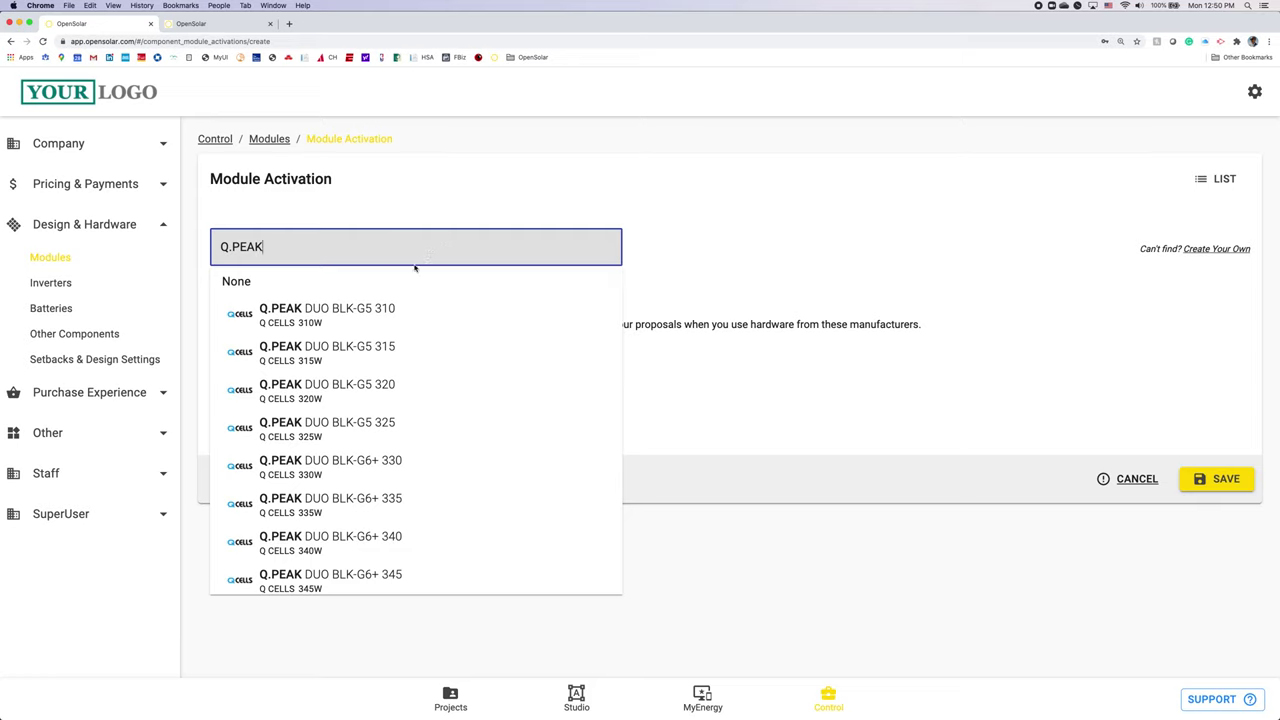
scroll(372, 403, down, 1)
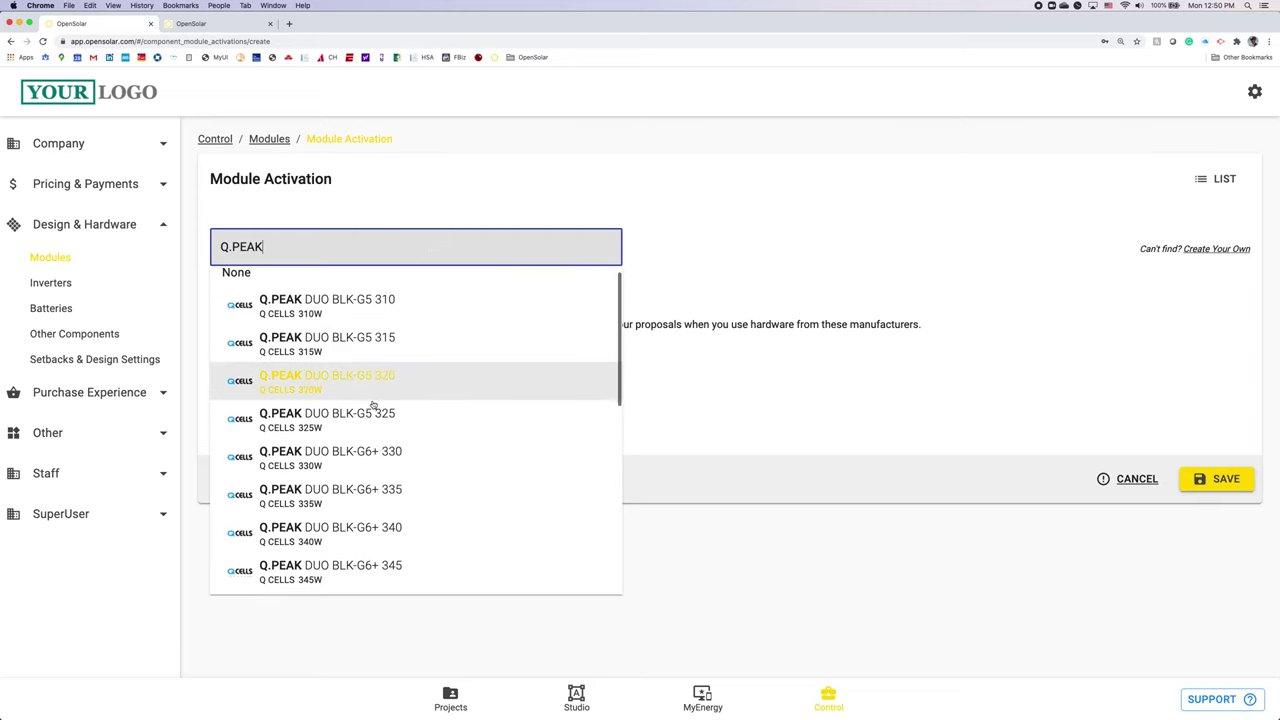
scroll(375, 405, down, 3)
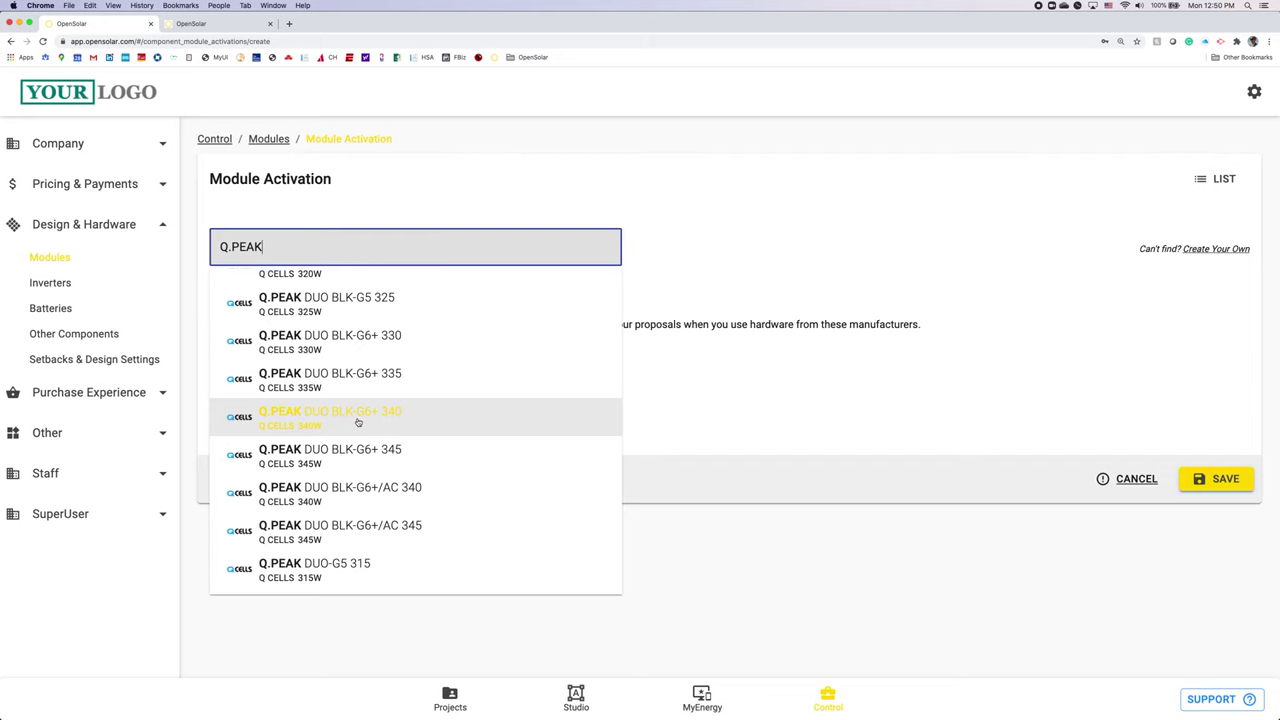
click(355, 421)
scroll(366, 430, down, 2)
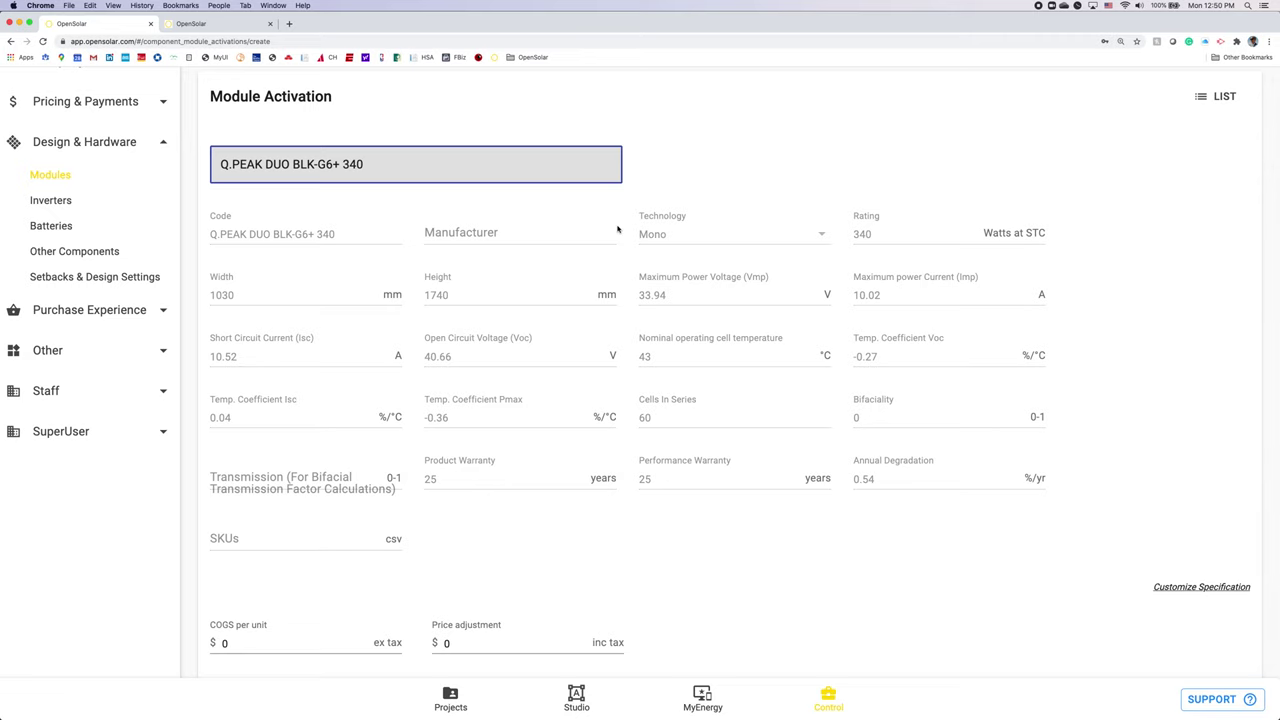
scroll(651, 453, down, 1)
scroll(651, 453, down, 2)
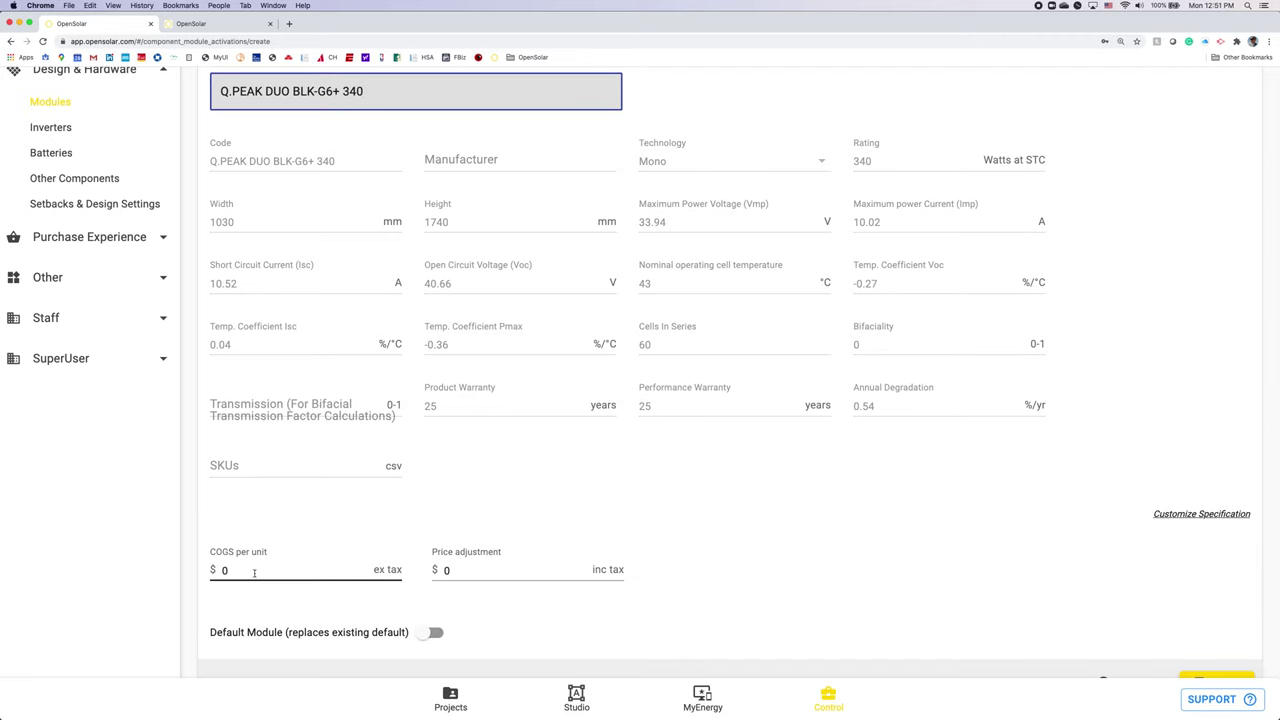
scroll(254, 572, down, 2)
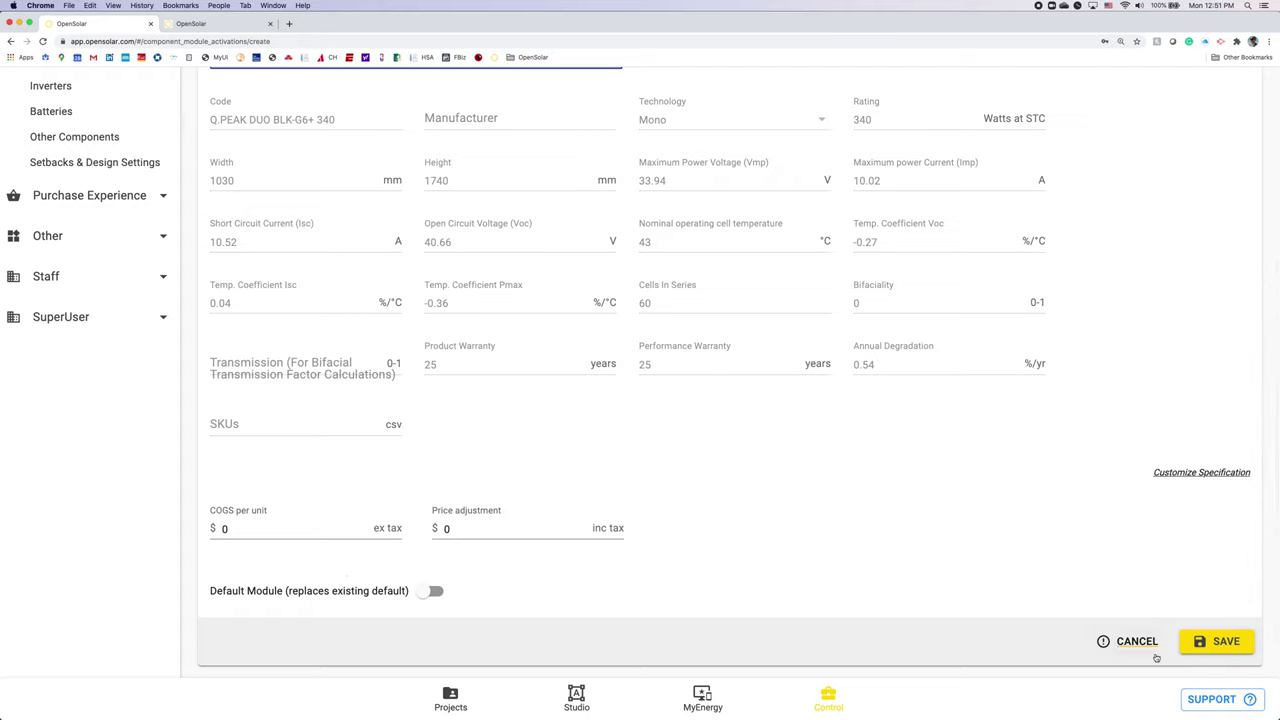
click(1198, 643)
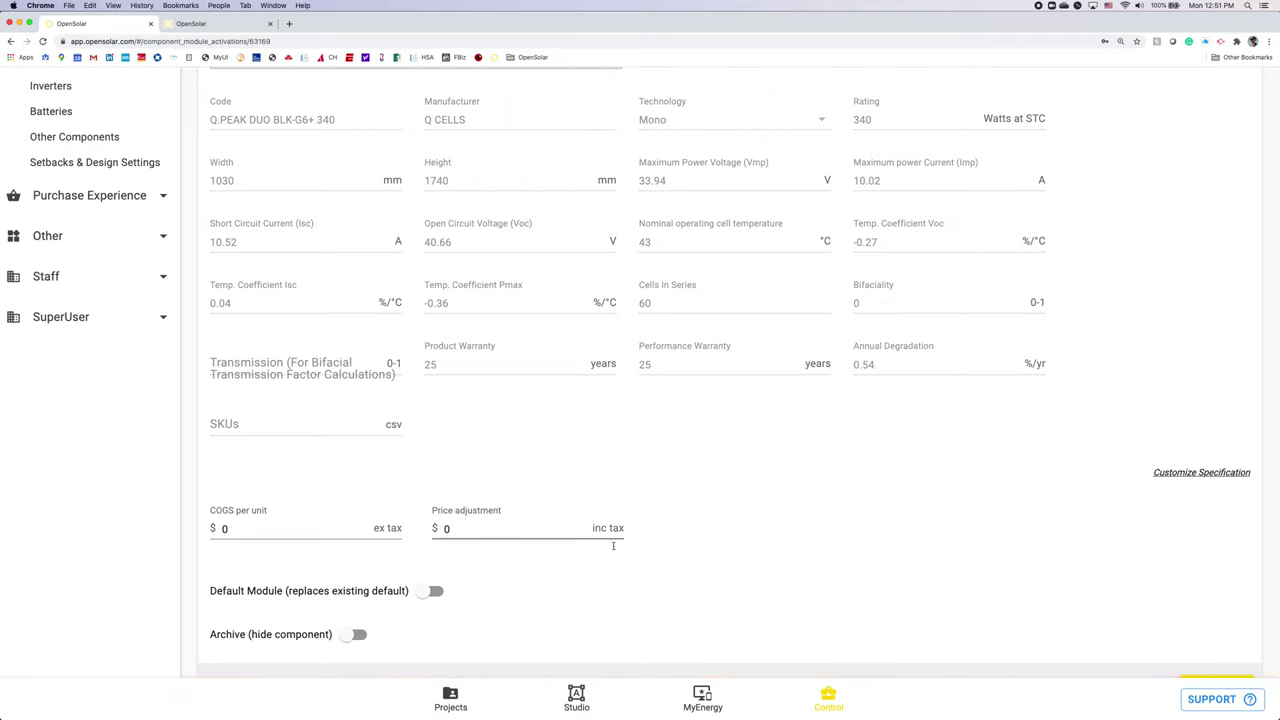
click(451, 699)
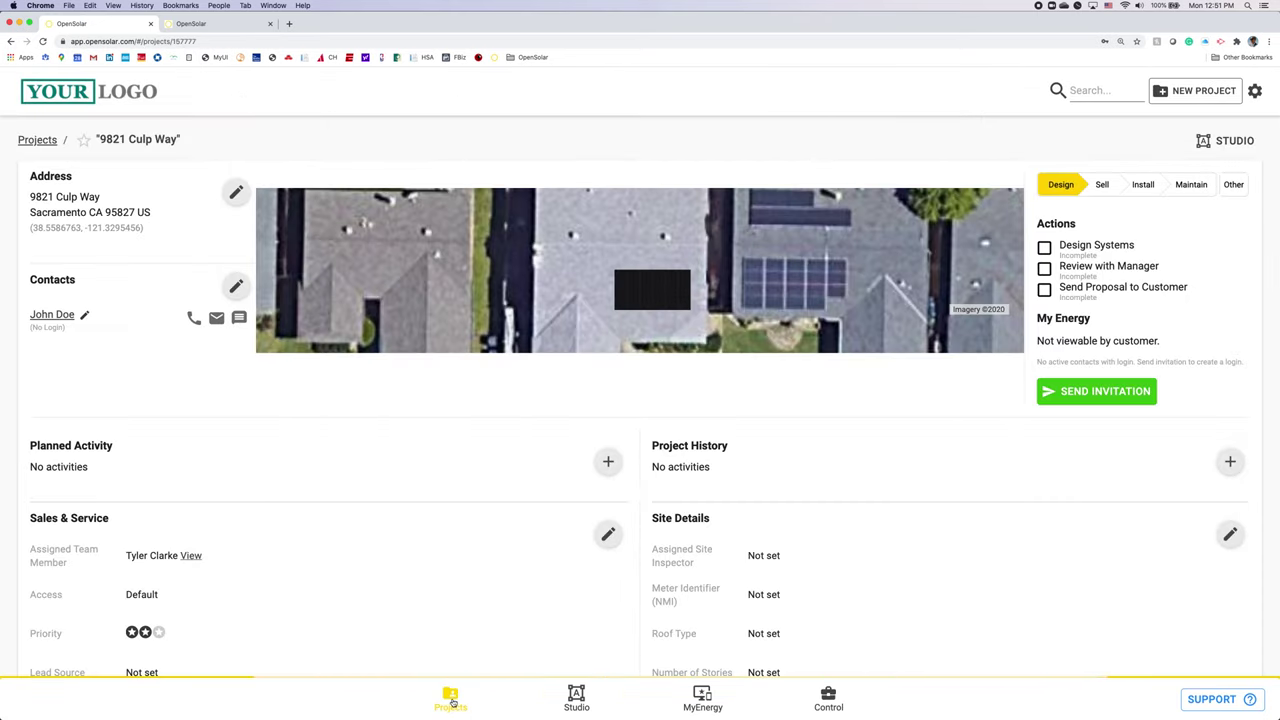
Step: View All Projects, check the ADD FILTER options without filtering, and start a new project
click(451, 701)
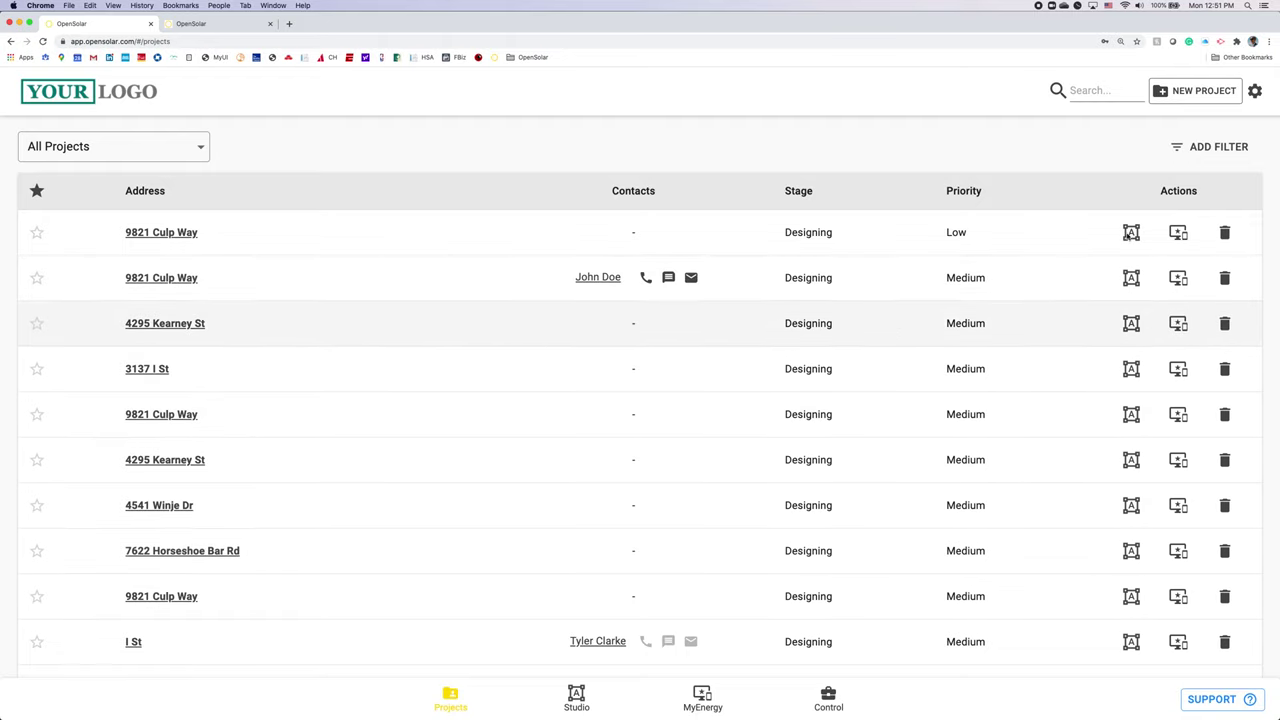
click(1208, 150)
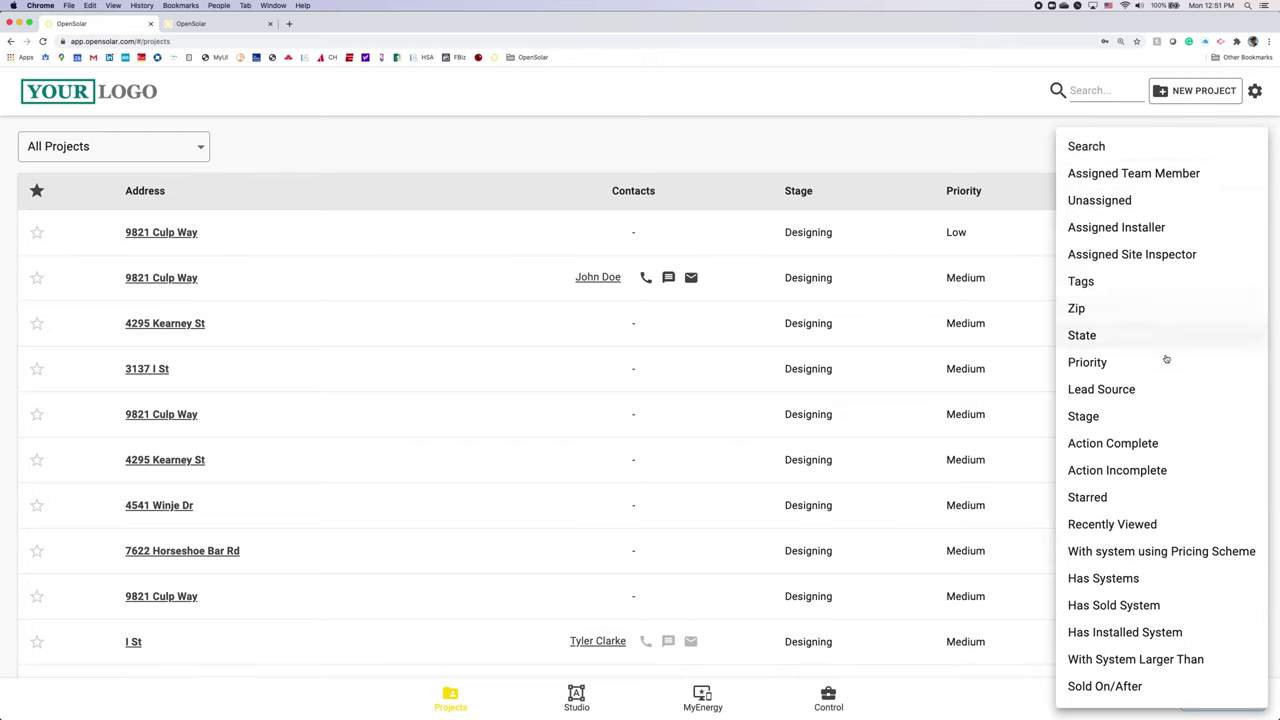
click(985, 160)
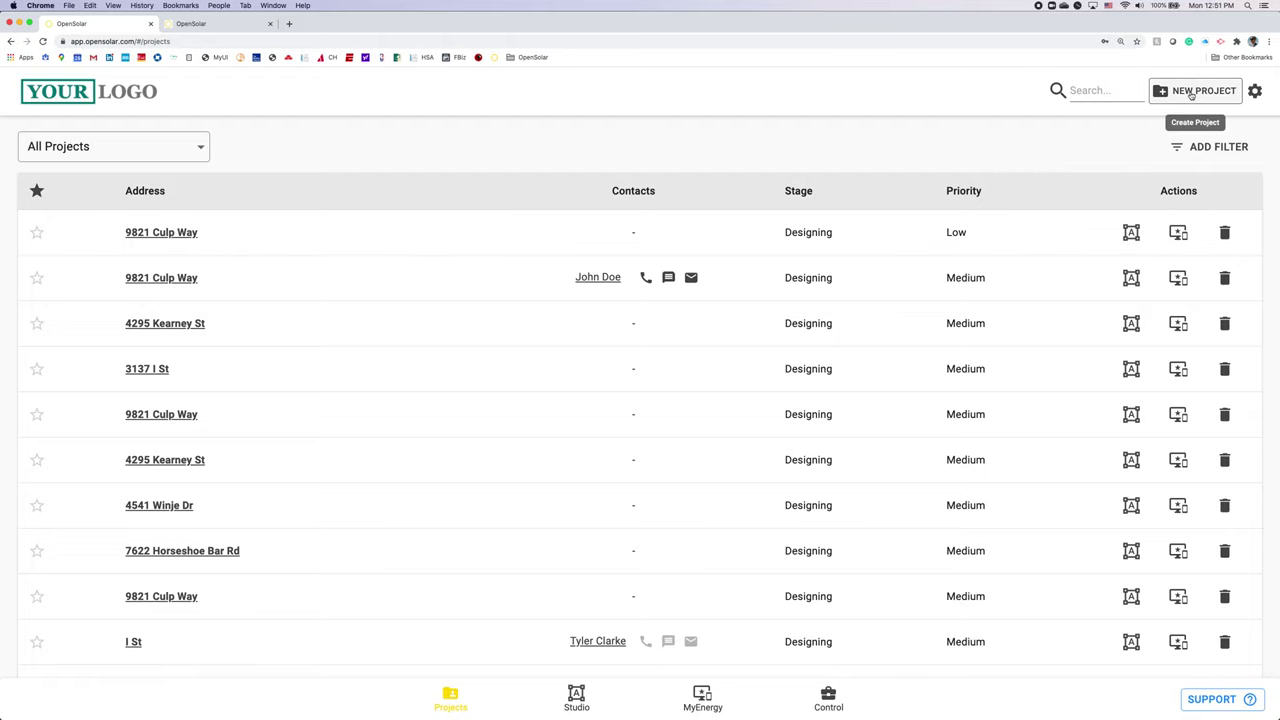
click(1190, 93)
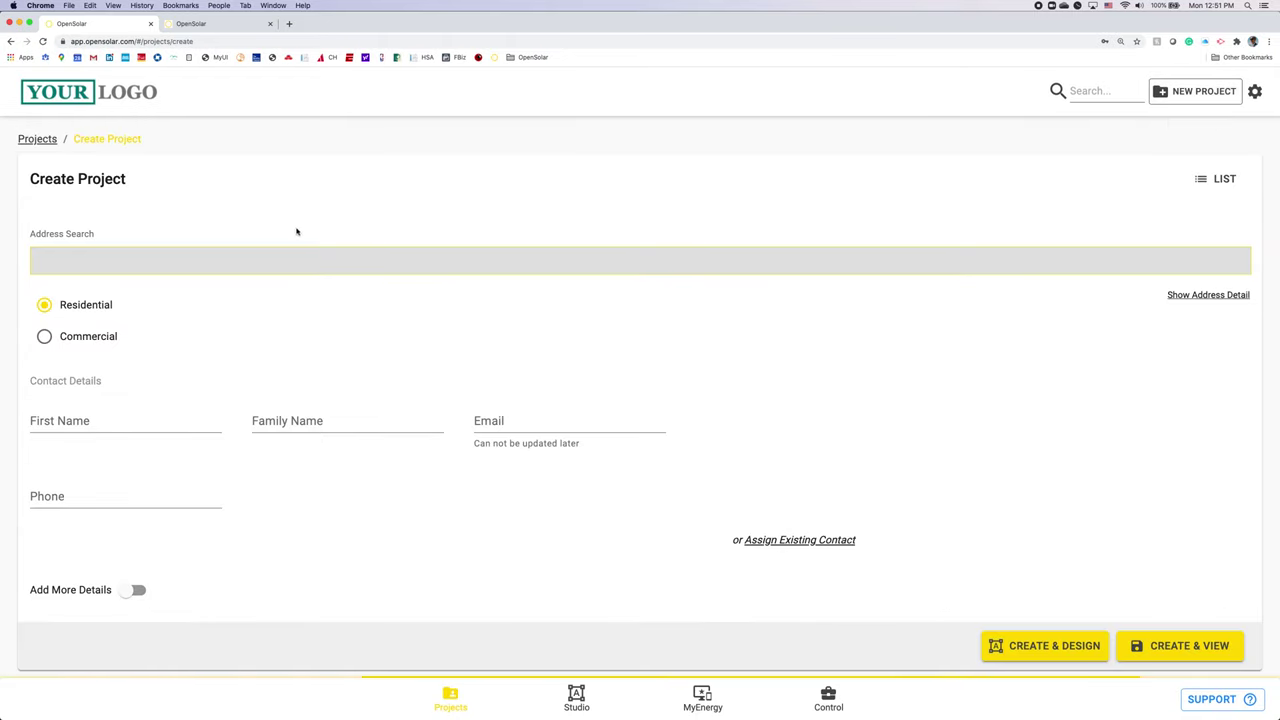
click(316, 263)
text(9821 )
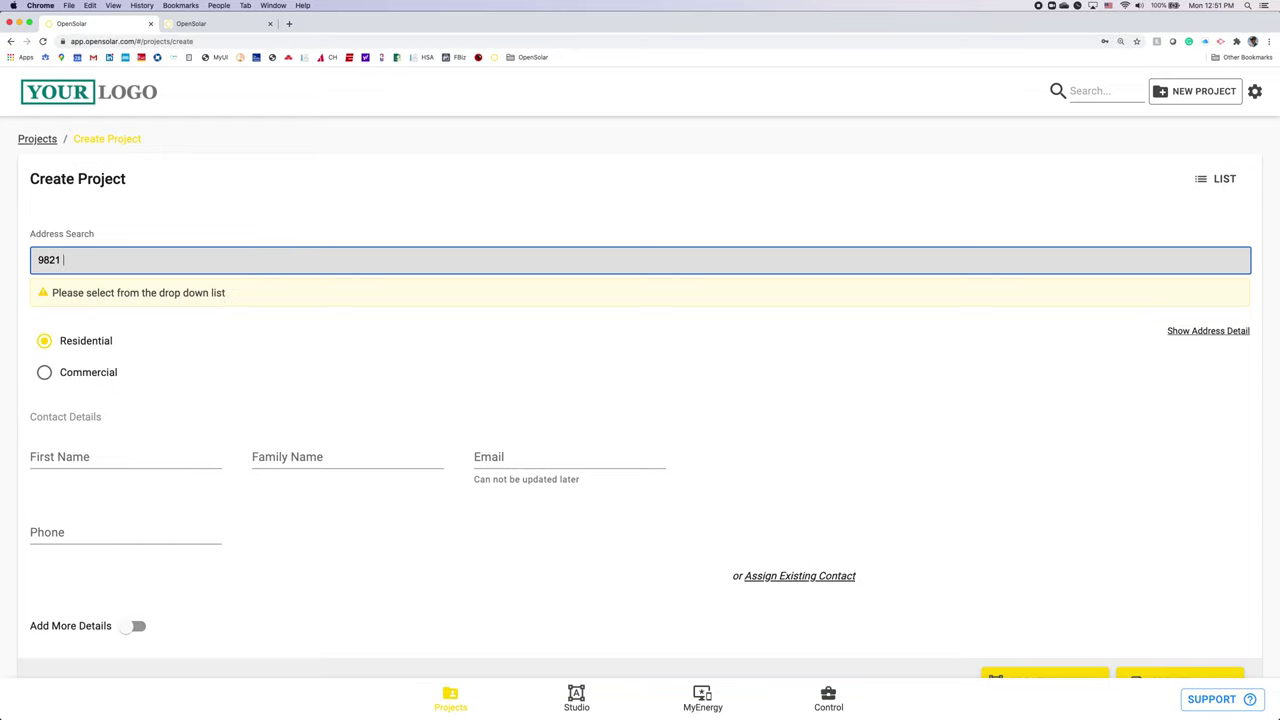
text(CULP)
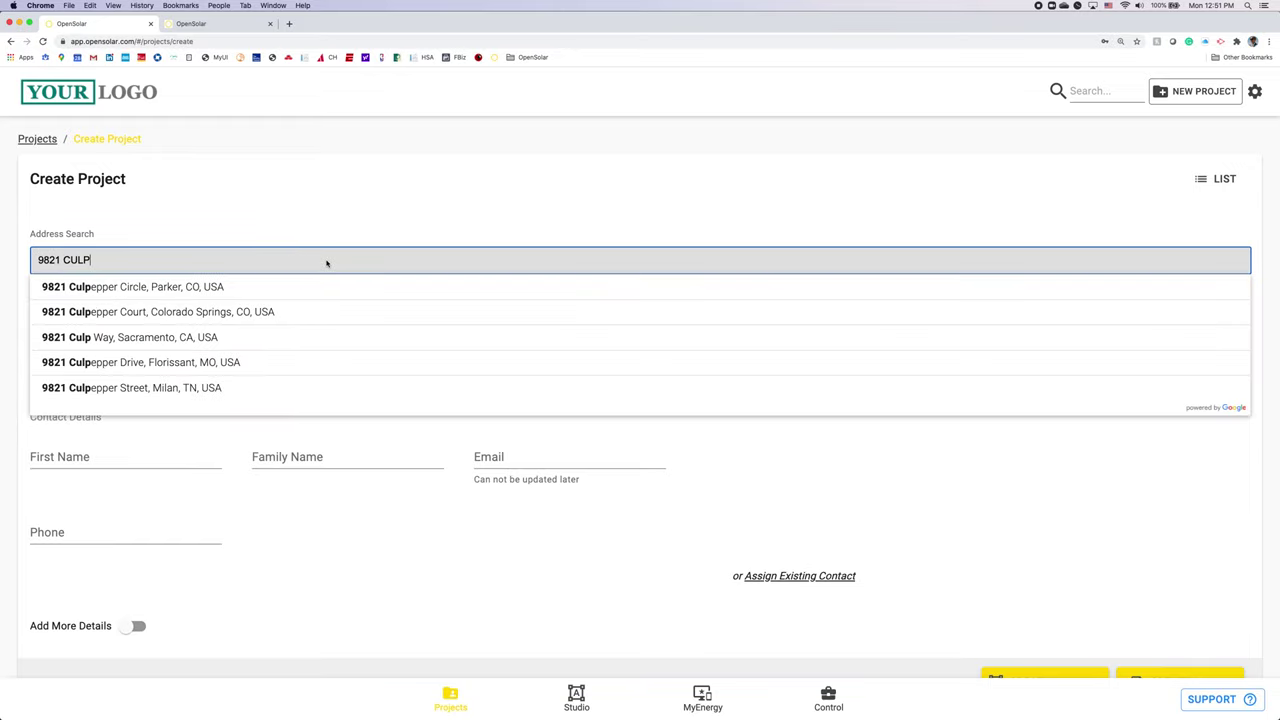
text( WAY)
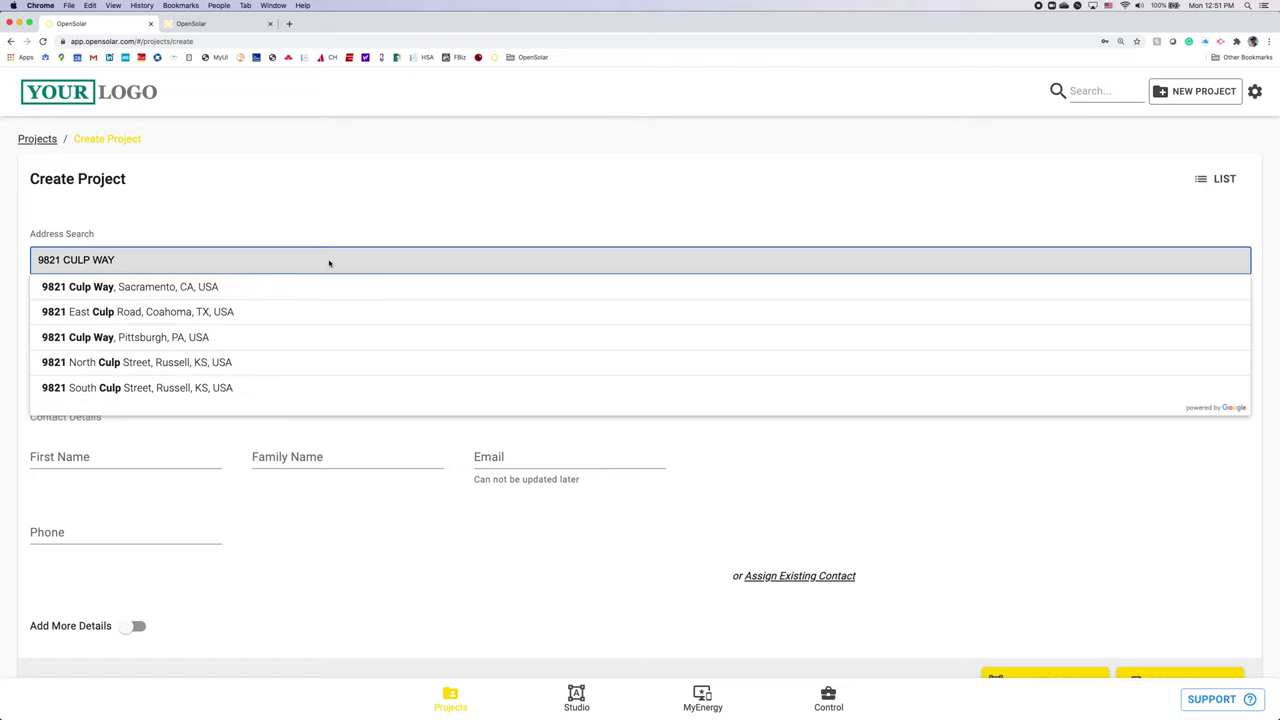
click(204, 287)
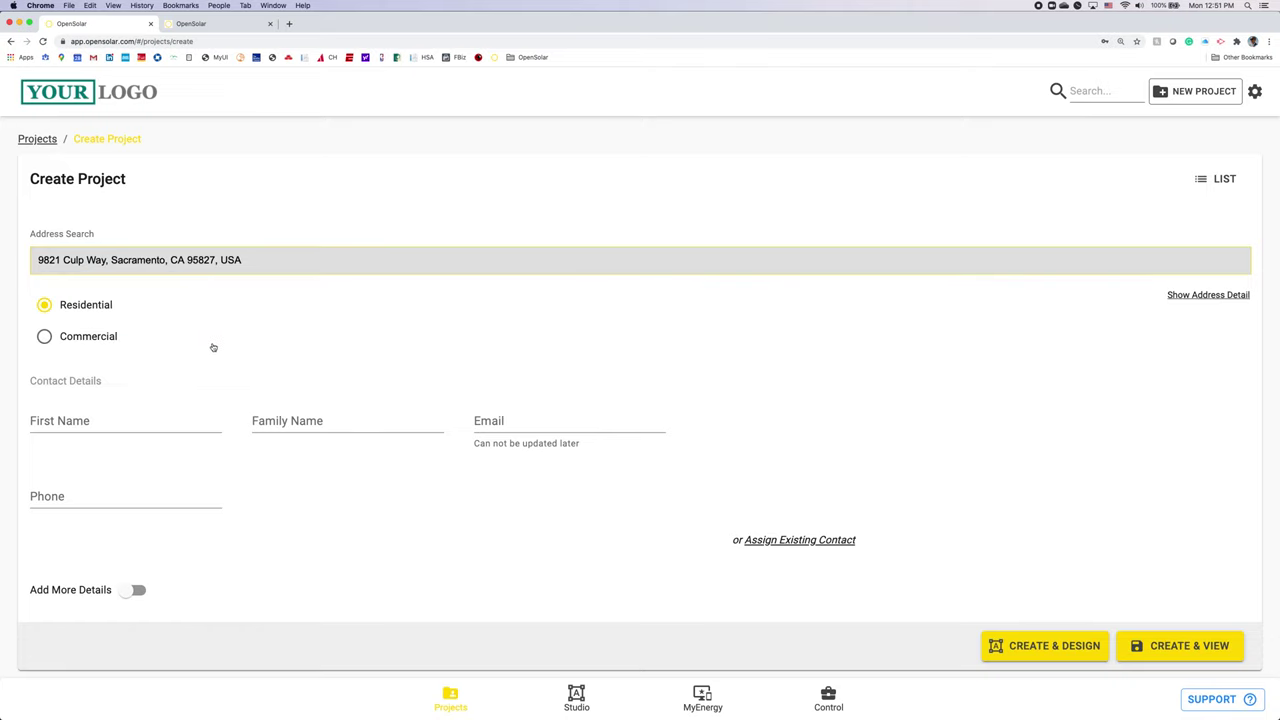
Step: Set the usage data source to Estimate (Medium) under extra details and create the project
scroll(88, 385, down, 1)
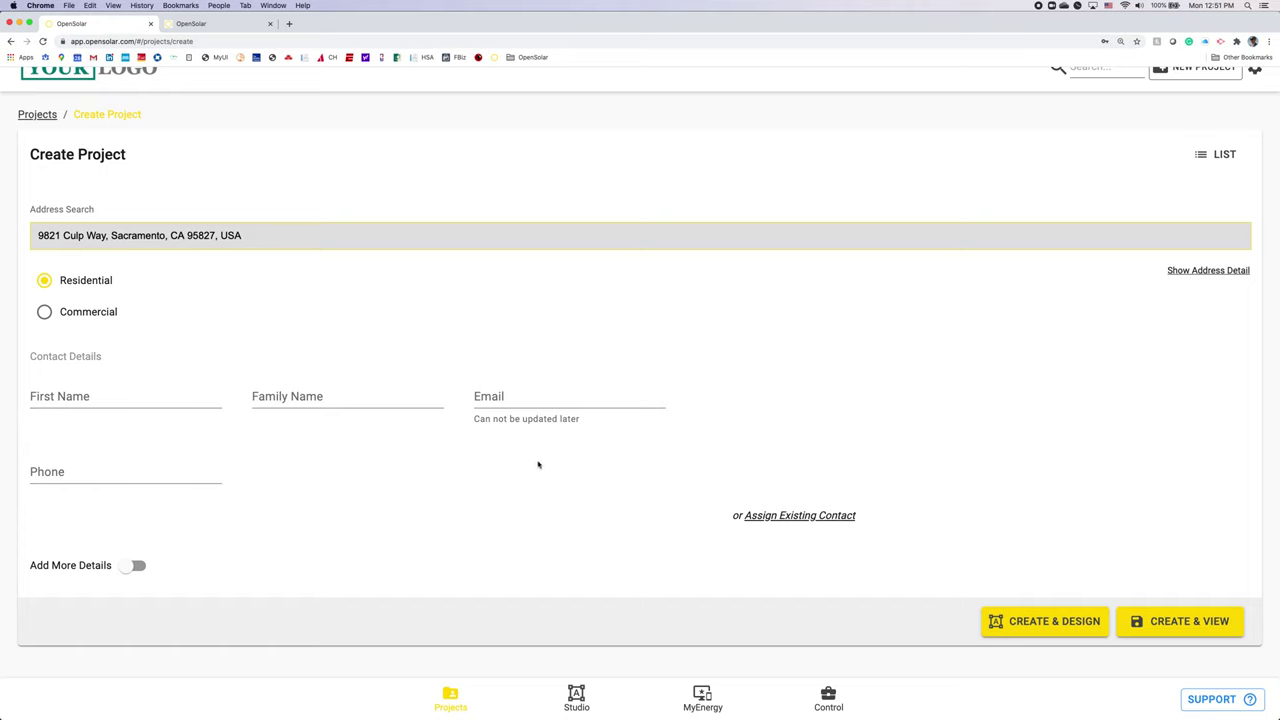
scroll(394, 483, down, 1)
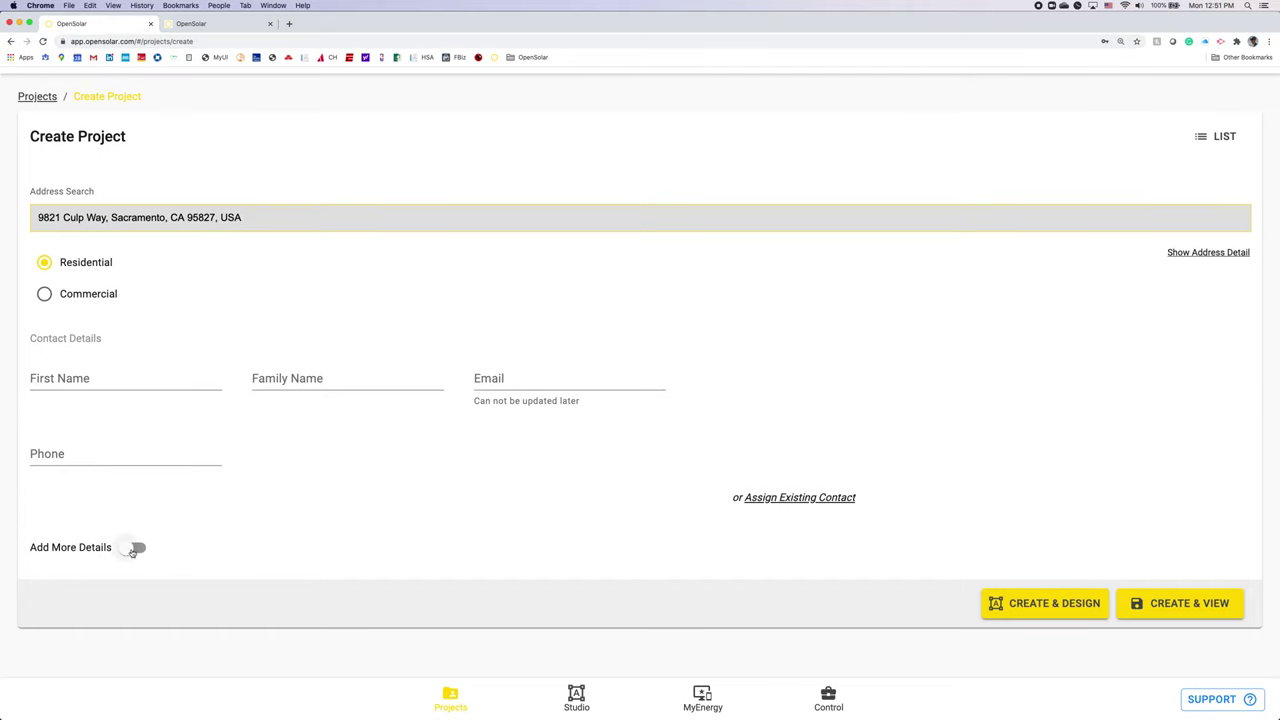
click(135, 549)
scroll(229, 534, down, 5)
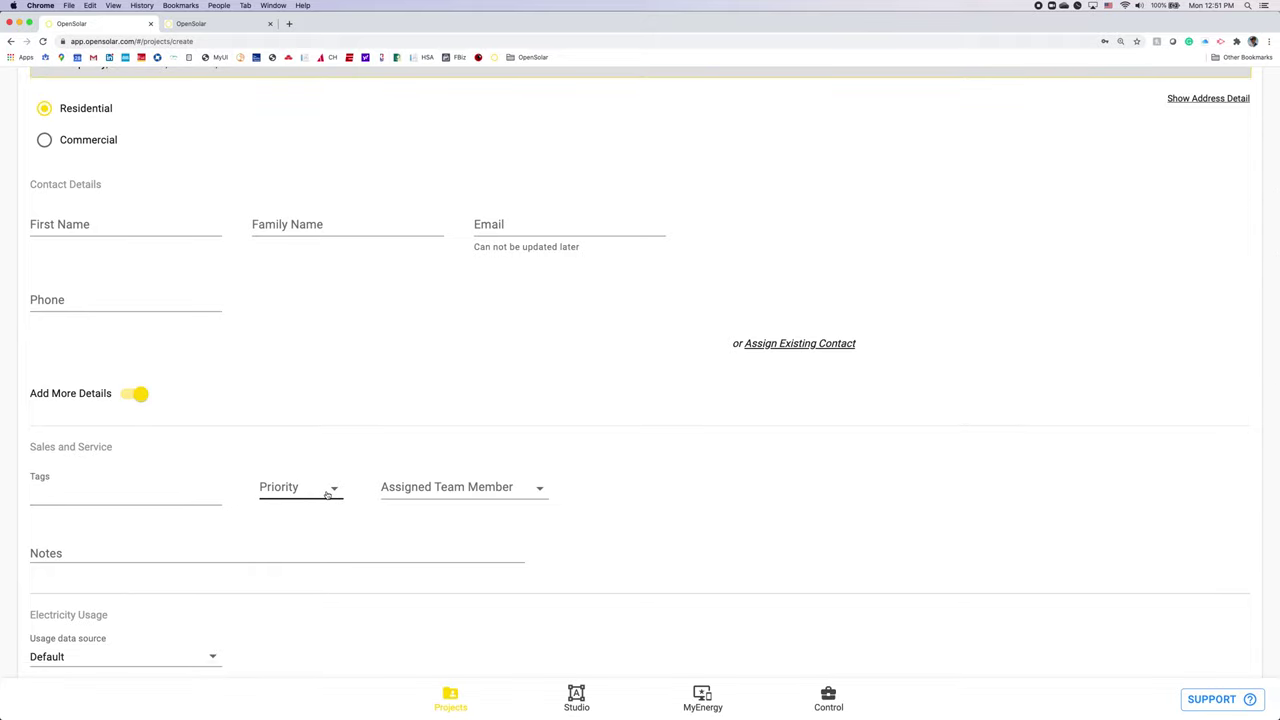
scroll(403, 512, down, 4)
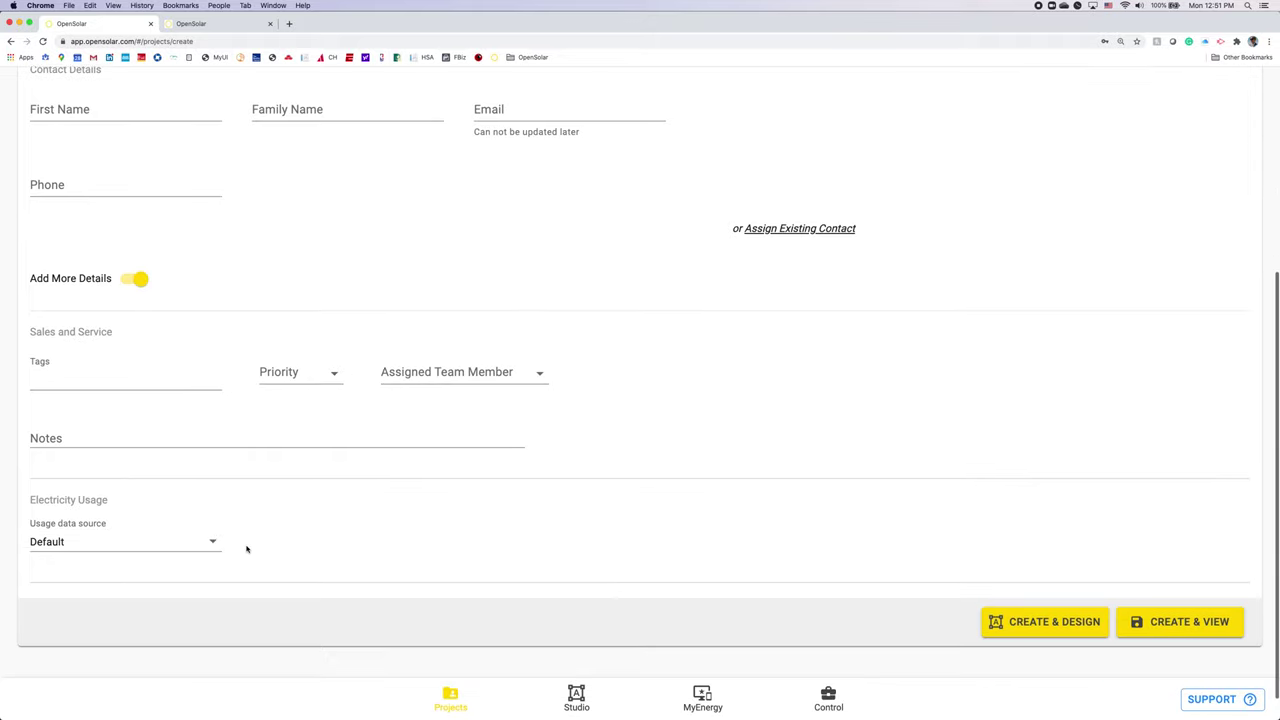
click(204, 534)
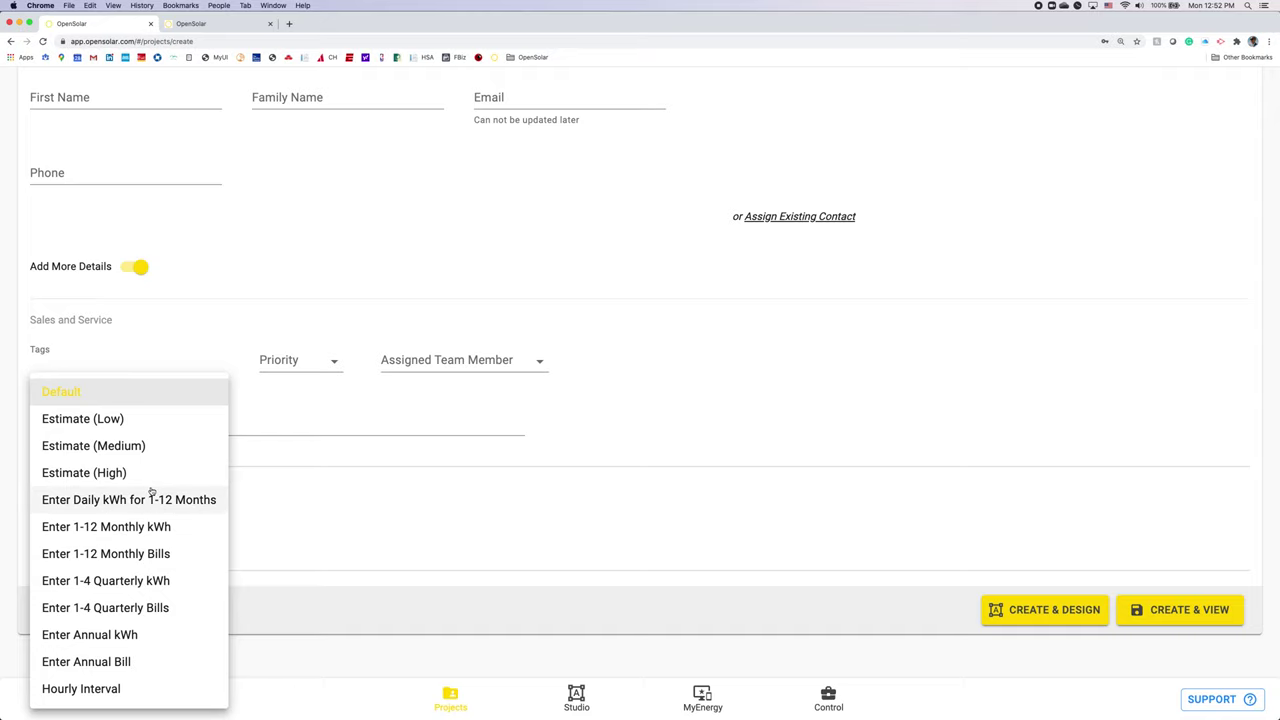
click(157, 450)
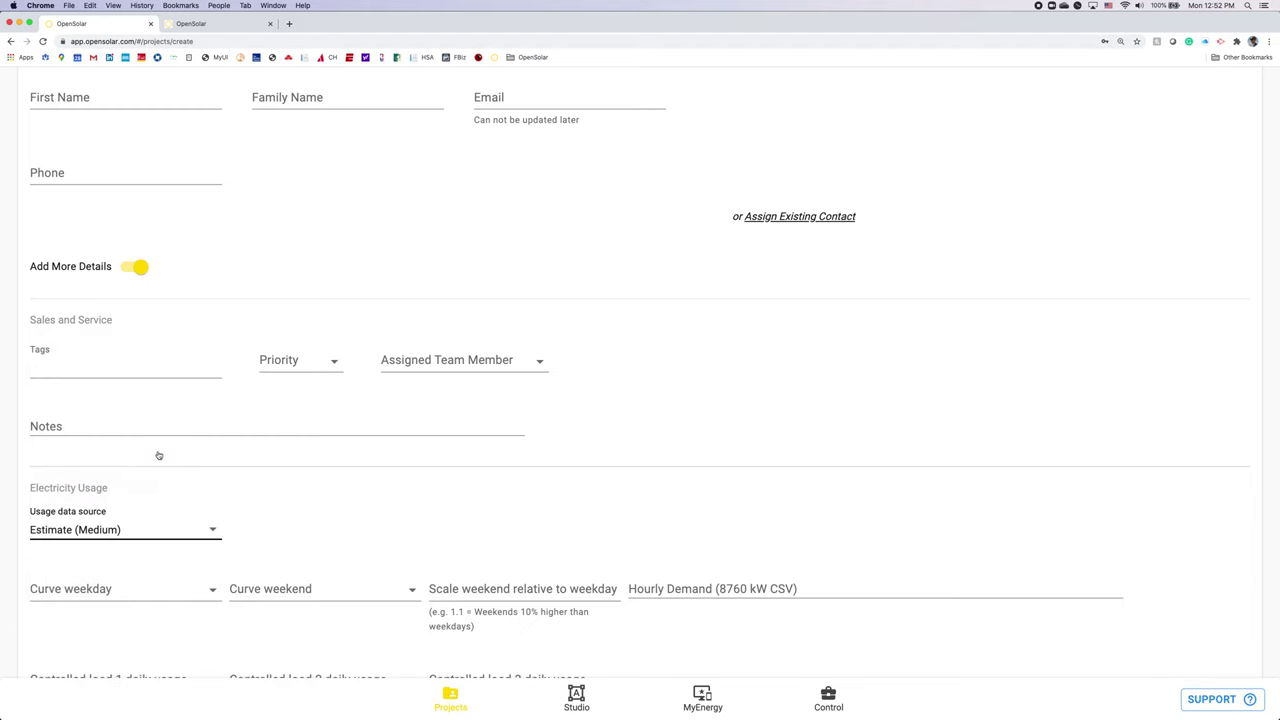
scroll(297, 461, down, 2)
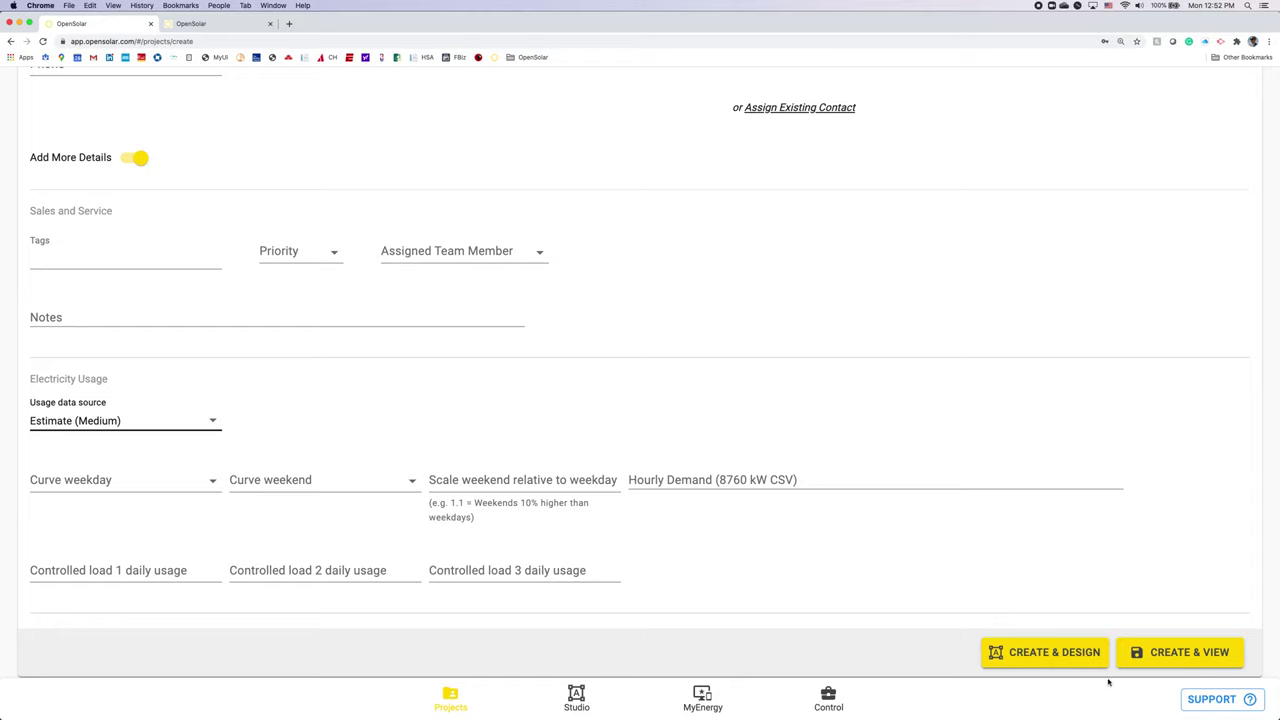
click(1218, 659)
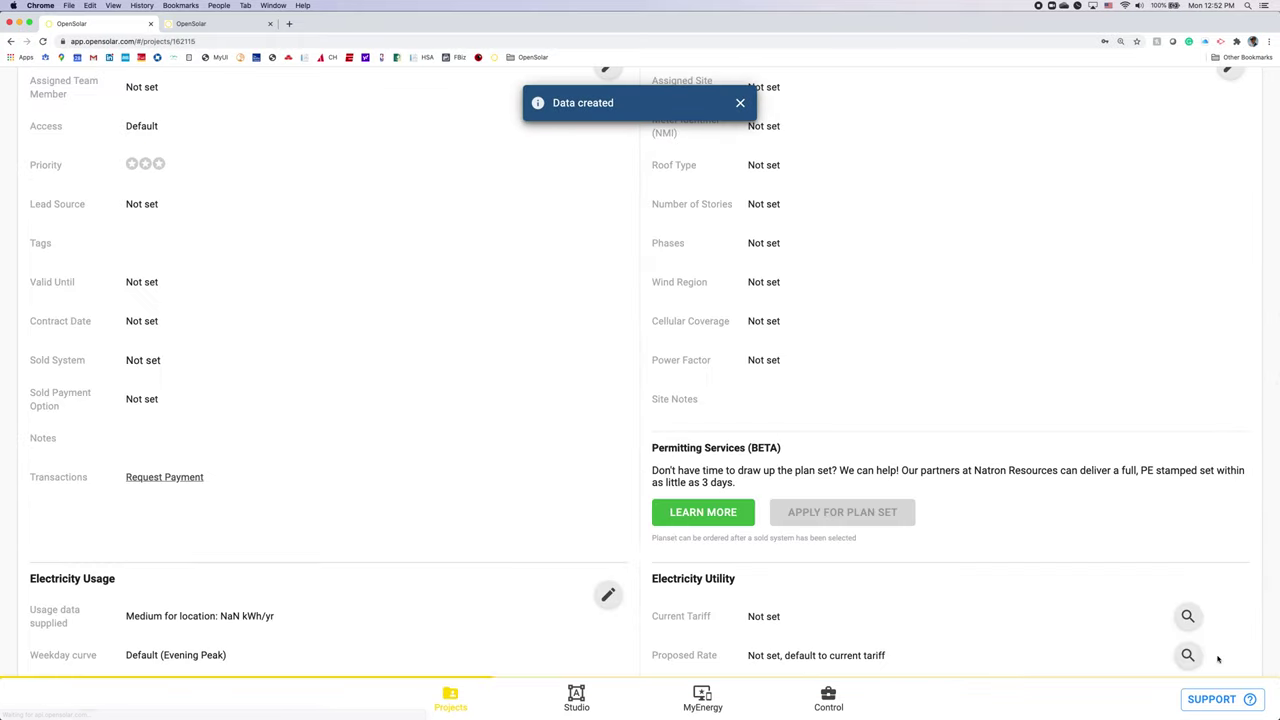
scroll(1029, 414, up, 3)
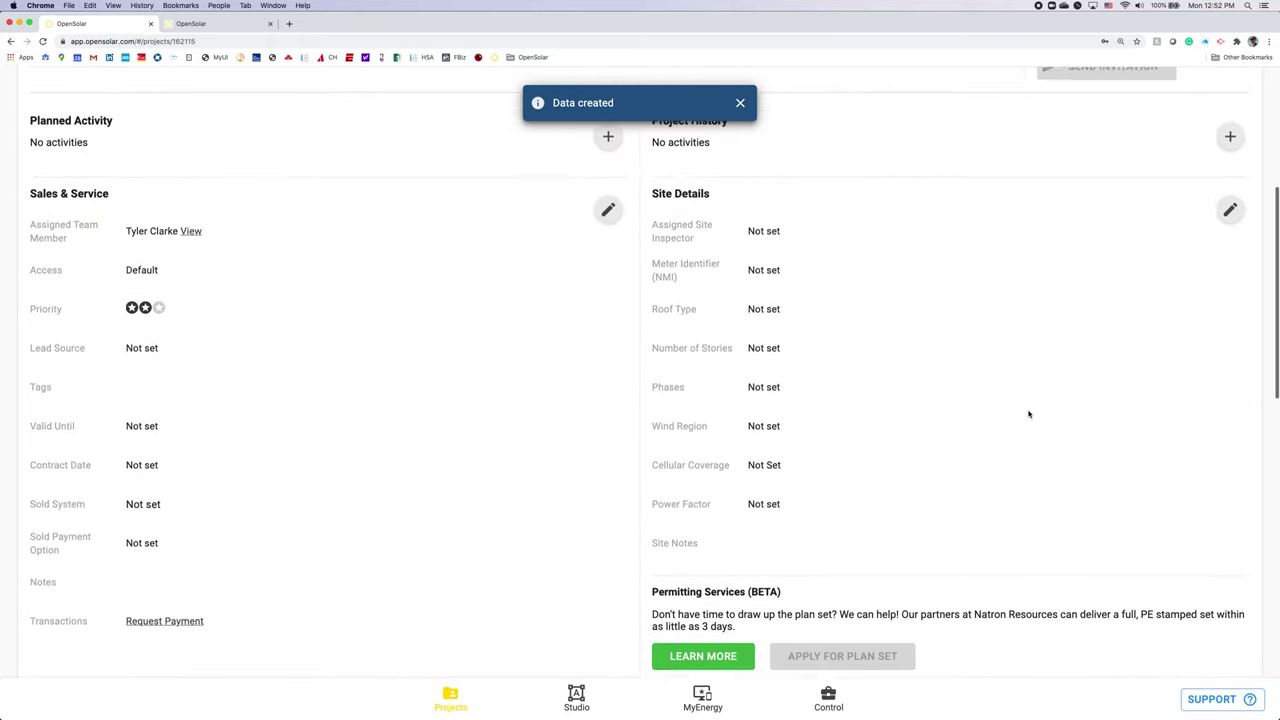
scroll(1029, 414, up, 6)
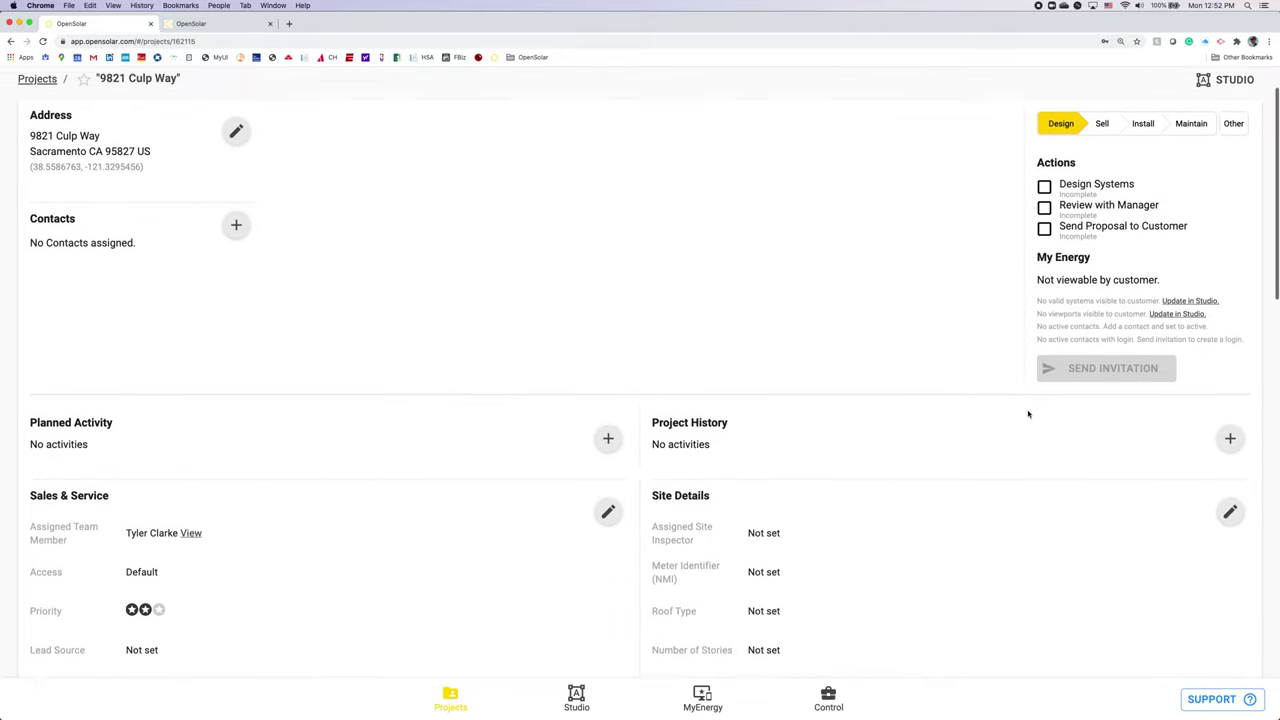
scroll(1028, 414, up, 1)
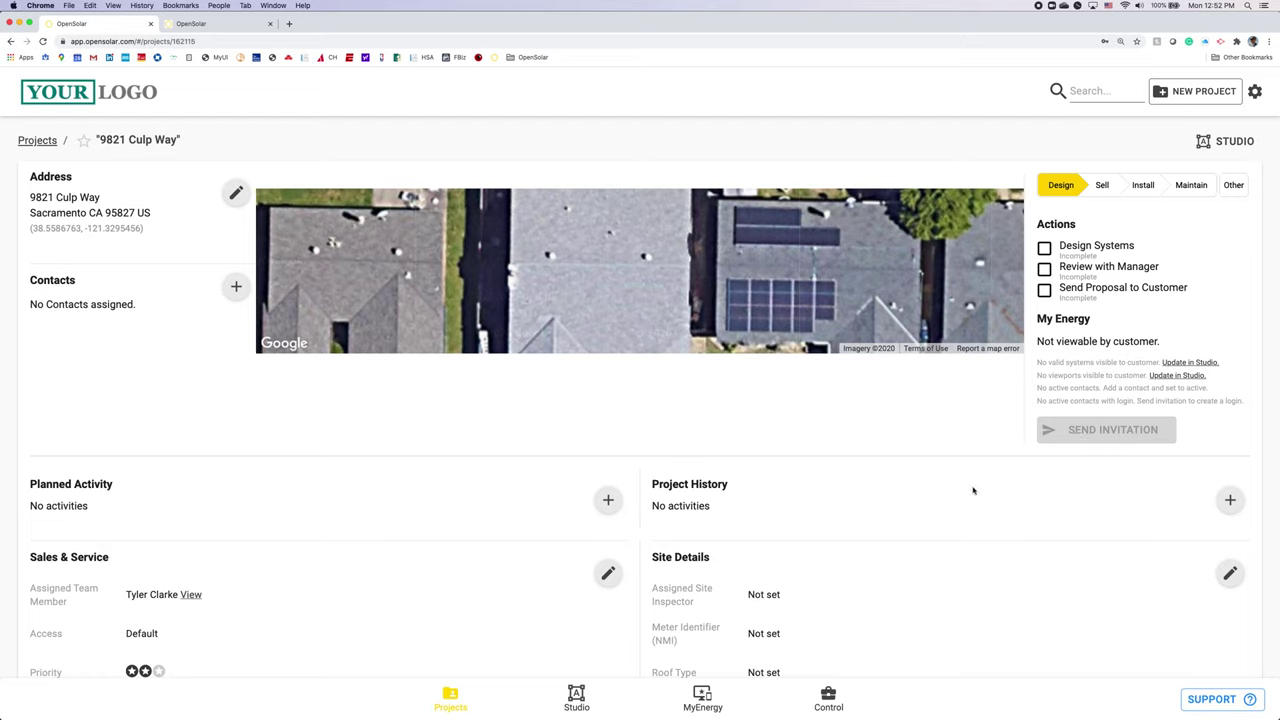
scroll(974, 500, down, 2)
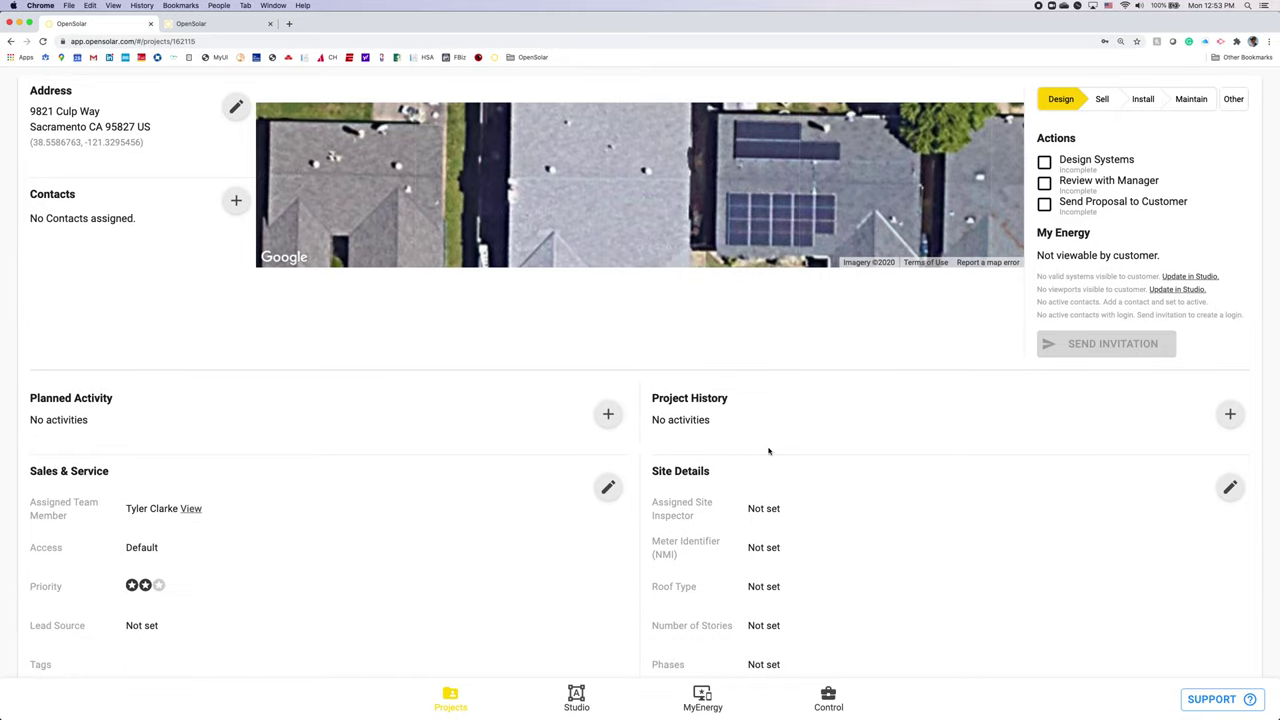
scroll(768, 451, down, 4)
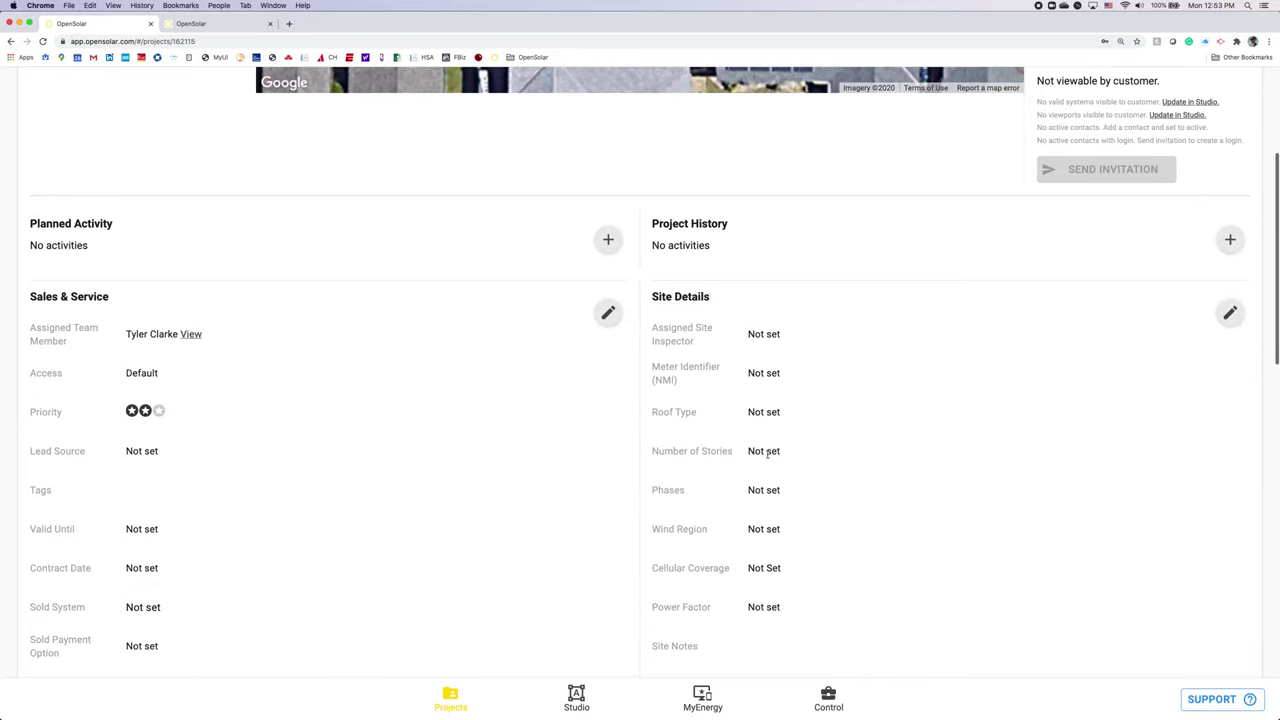
scroll(767, 452, down, 1)
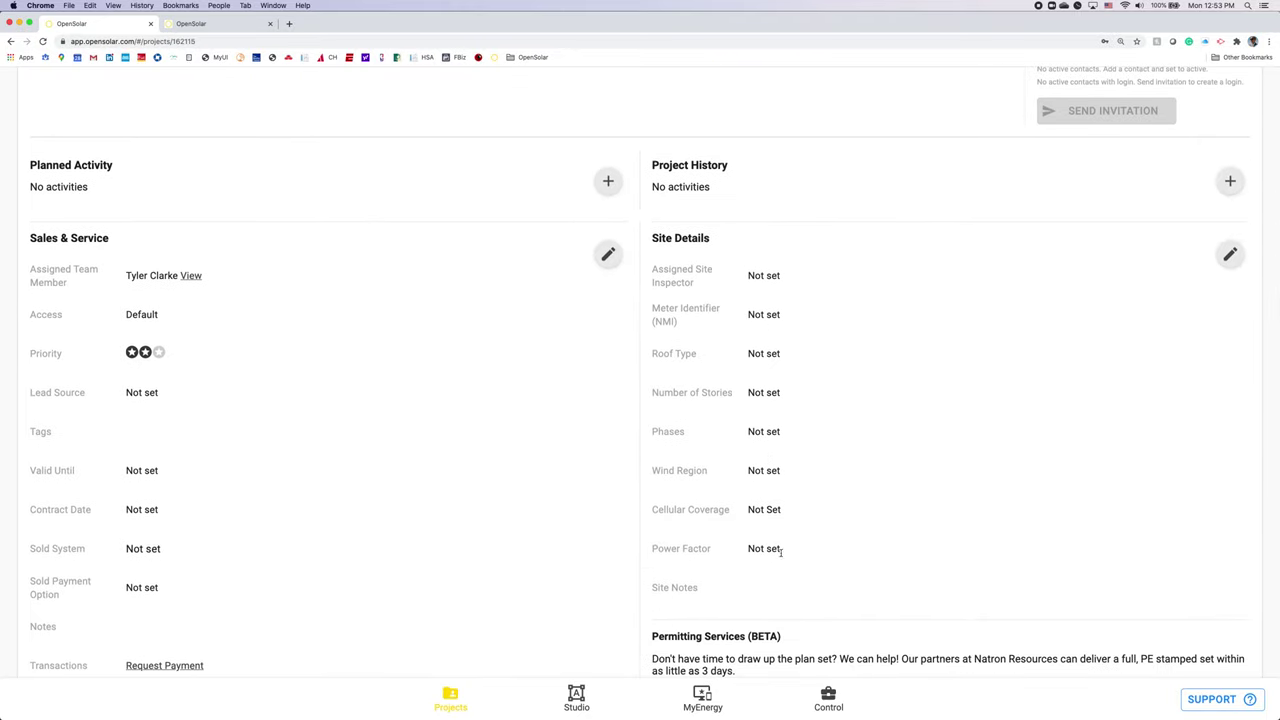
scroll(751, 374, down, 7)
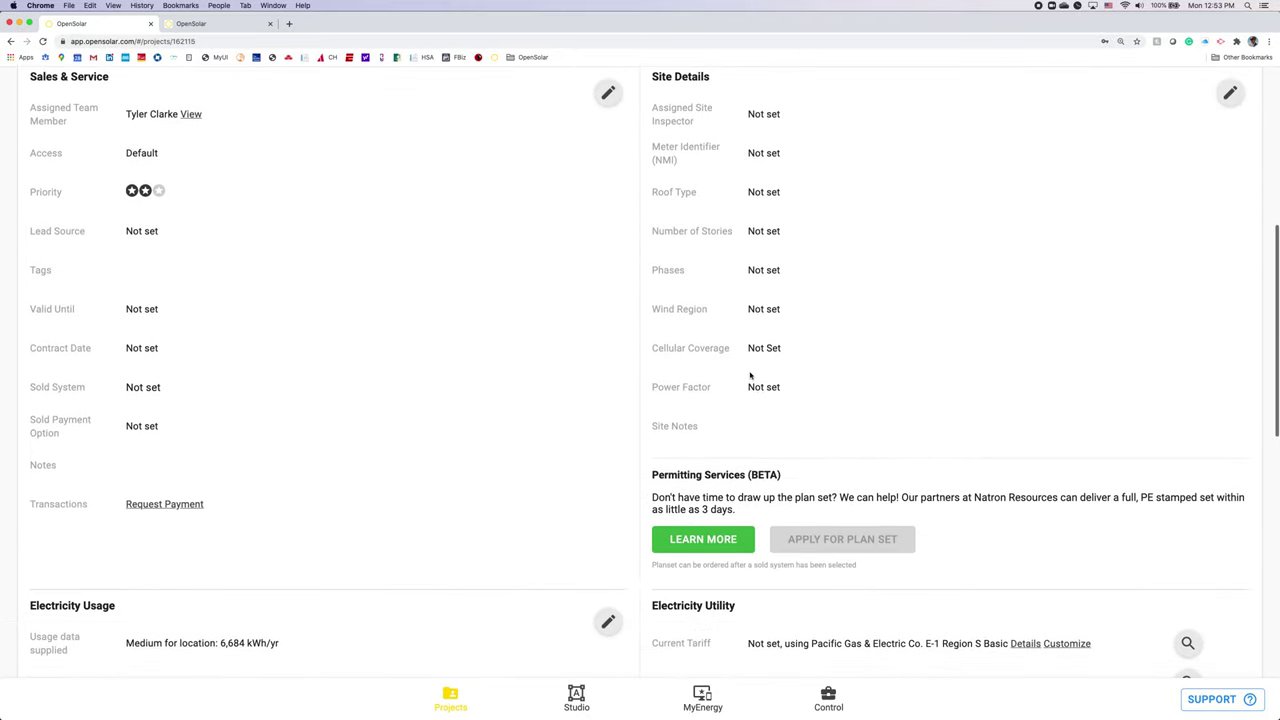
drag(751, 373, 752, 372)
scroll(277, 397, down, 3)
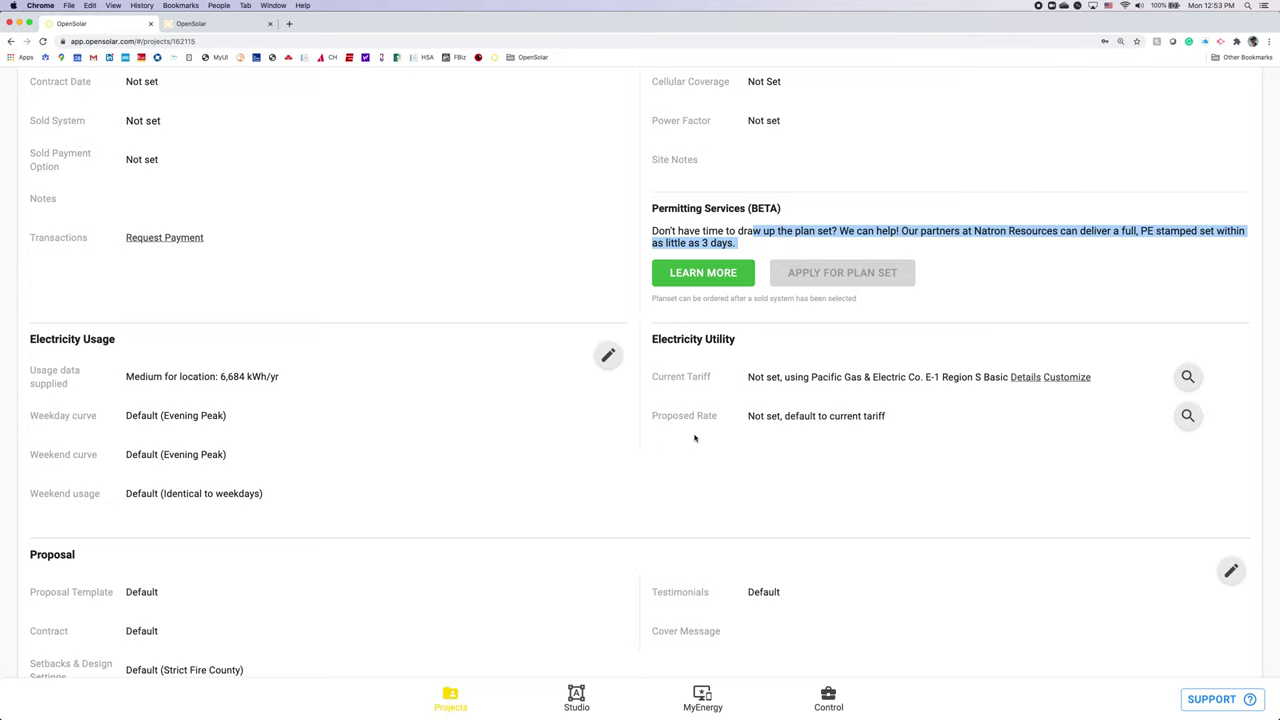
scroll(710, 466, down, 5)
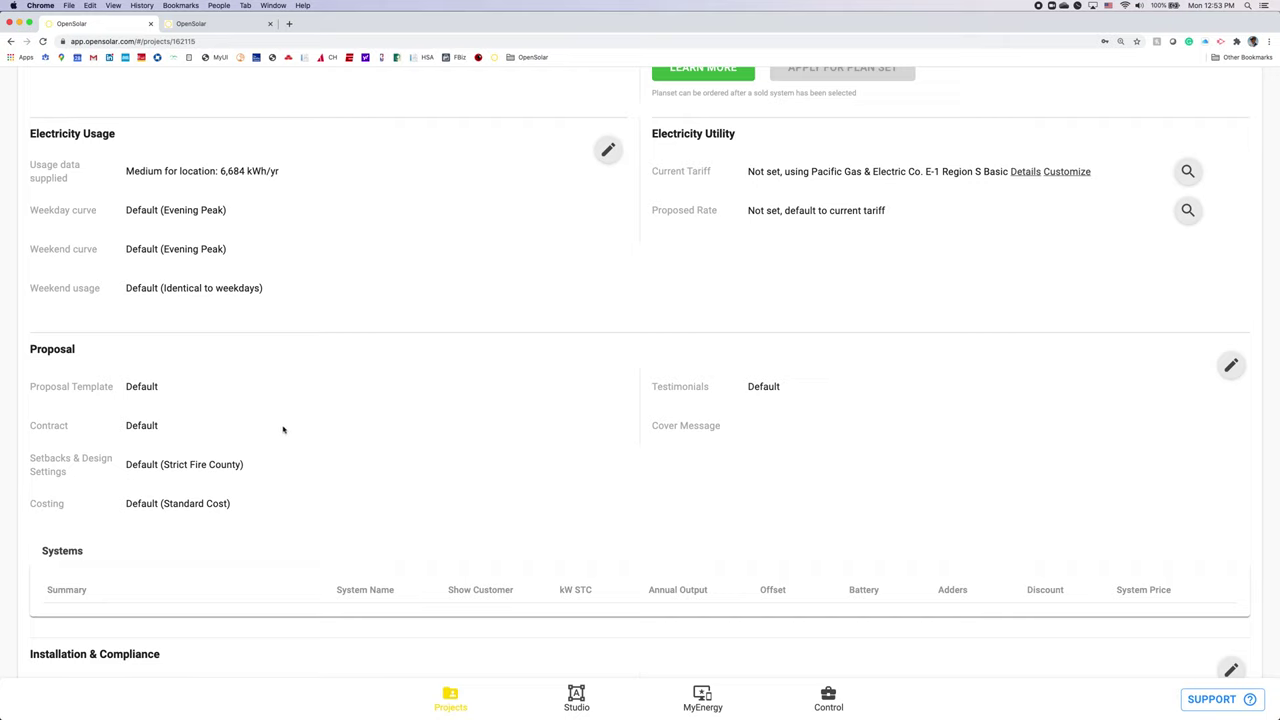
scroll(377, 480, down, 5)
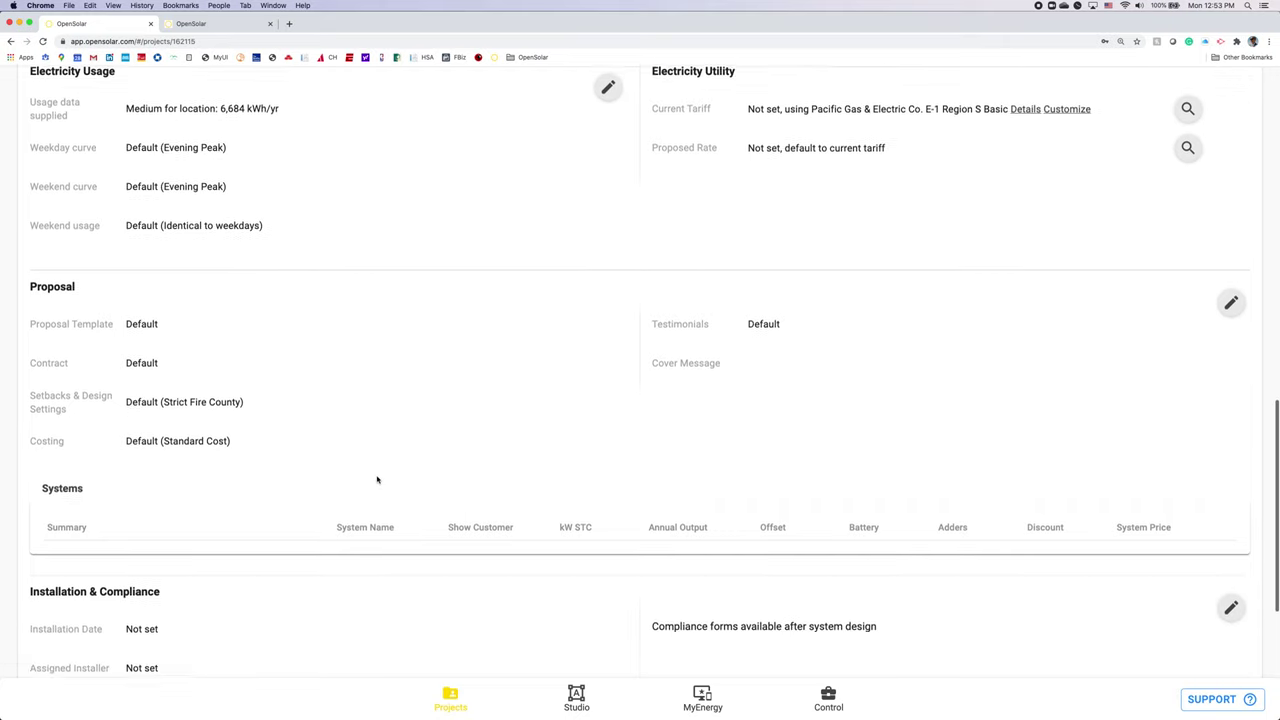
scroll(429, 497, down, 3)
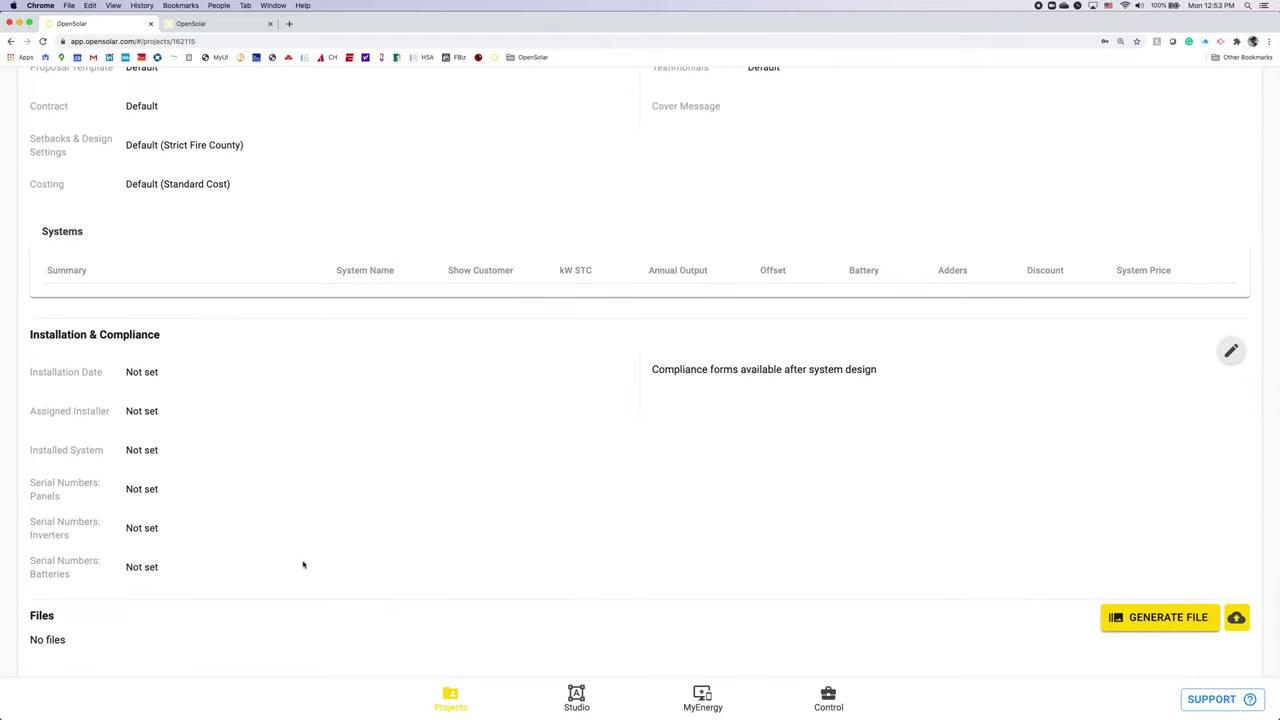
scroll(243, 463, down, 1)
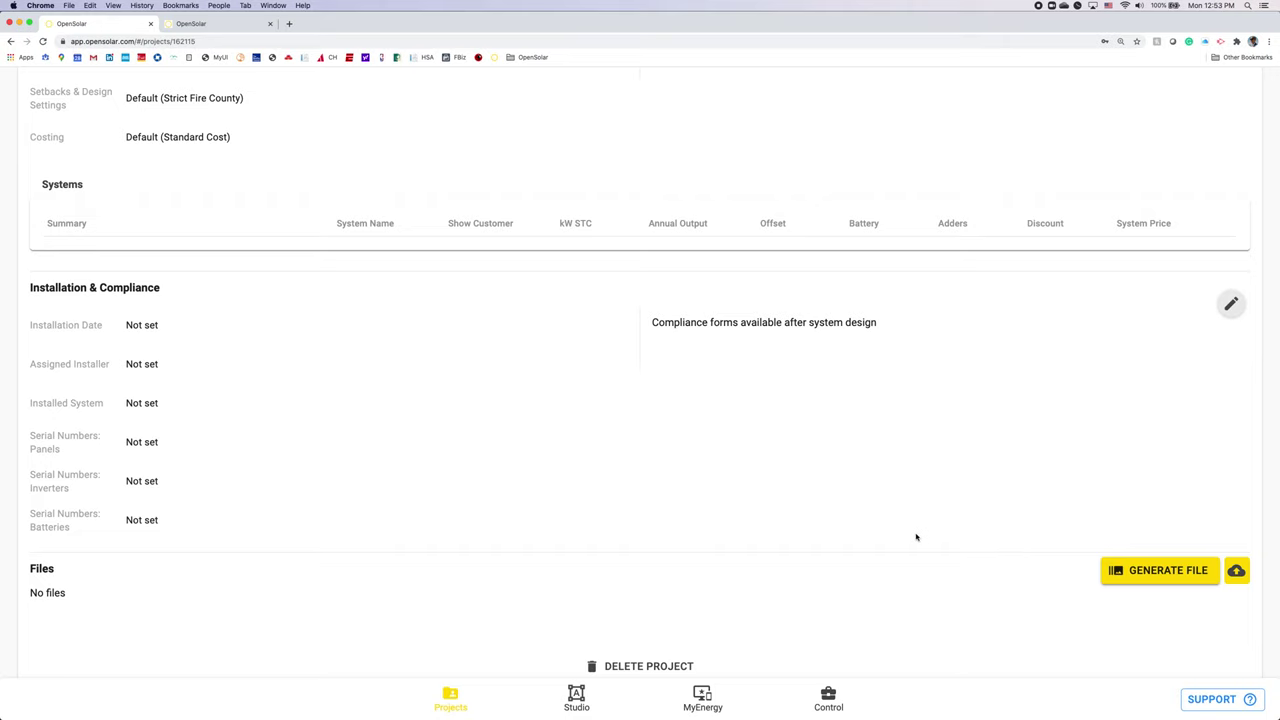
scroll(851, 541, up, 4)
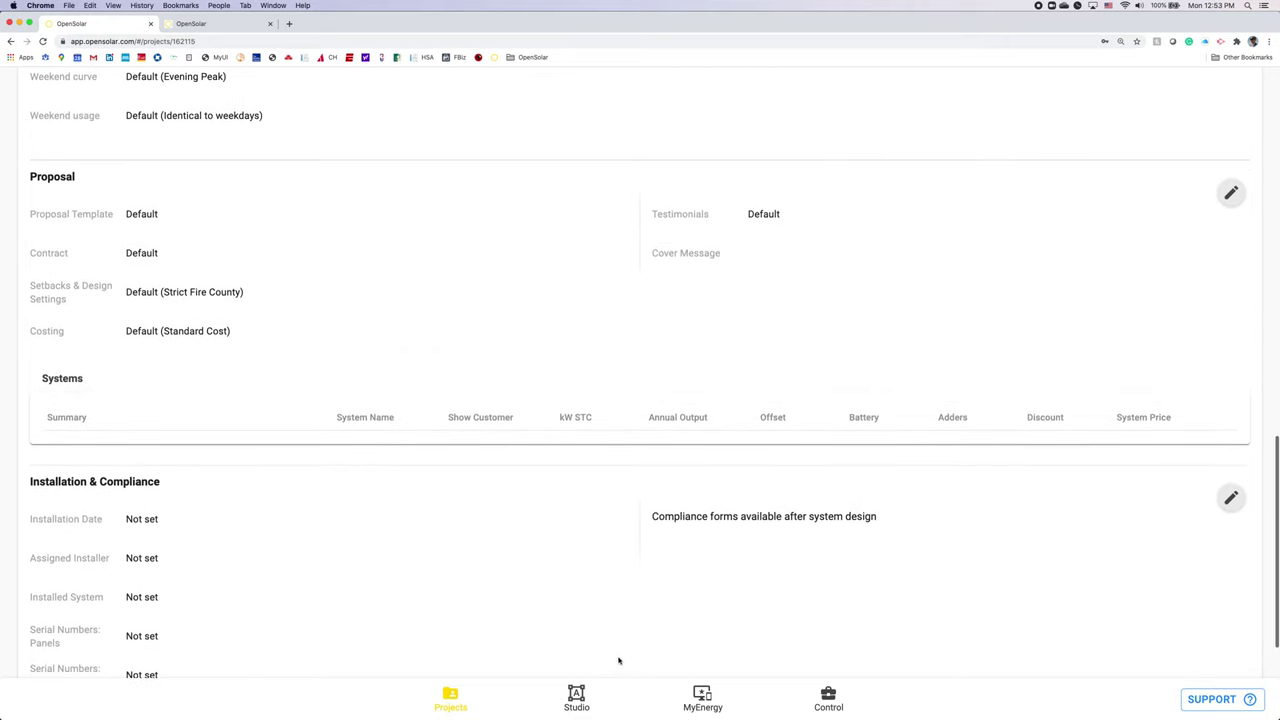
click(576, 699)
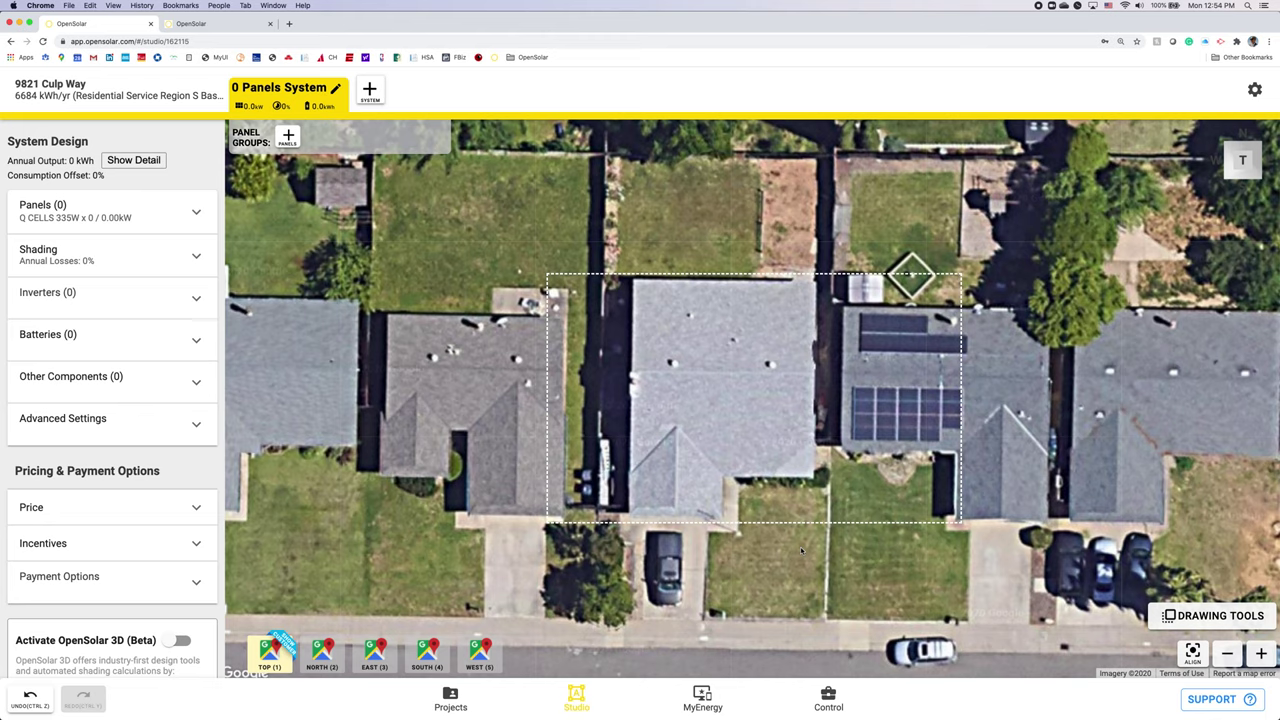
Step: Recentre the satellite map on the house, zoom out one level, and begin placing a panel group
drag(801, 550, 819, 550)
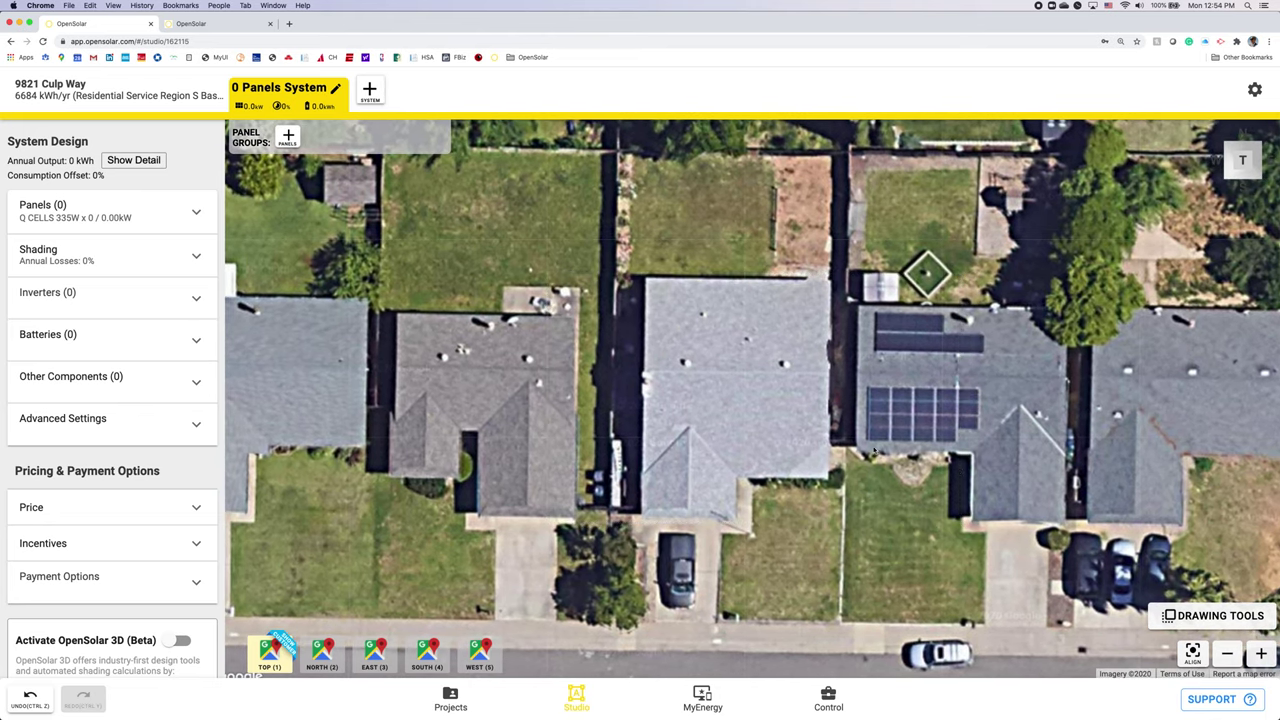
click(1227, 653)
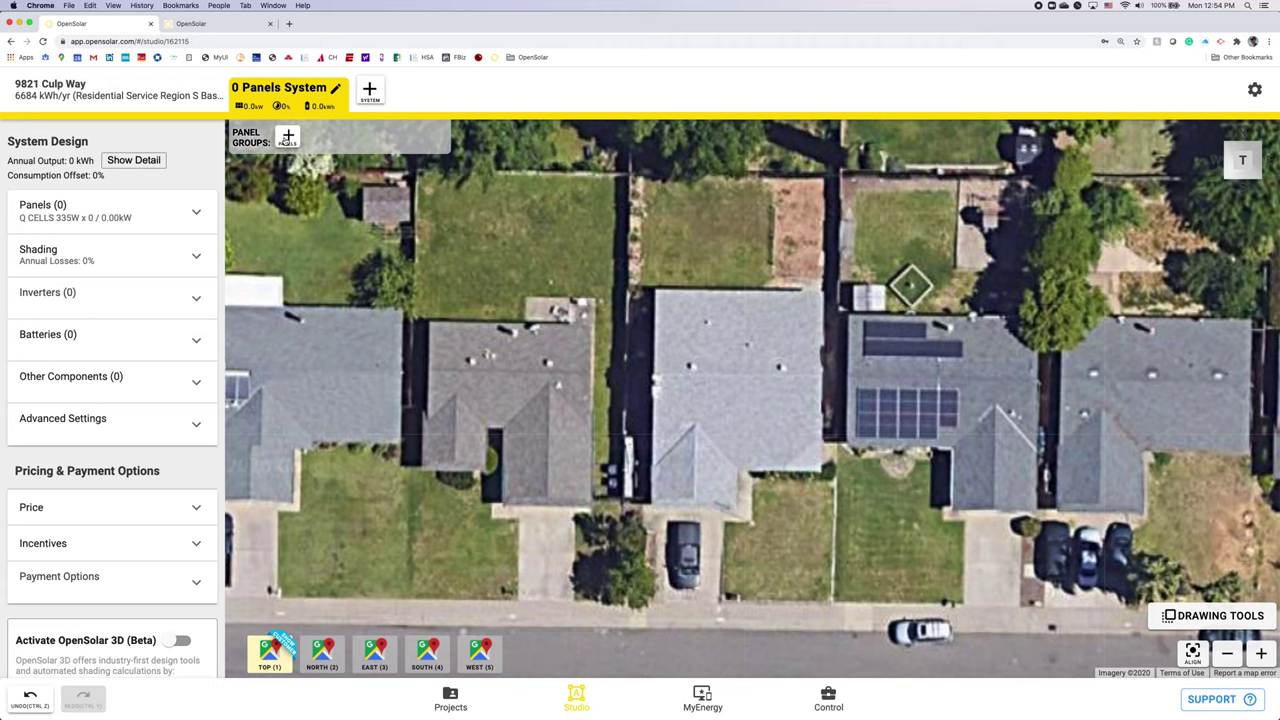
click(288, 138)
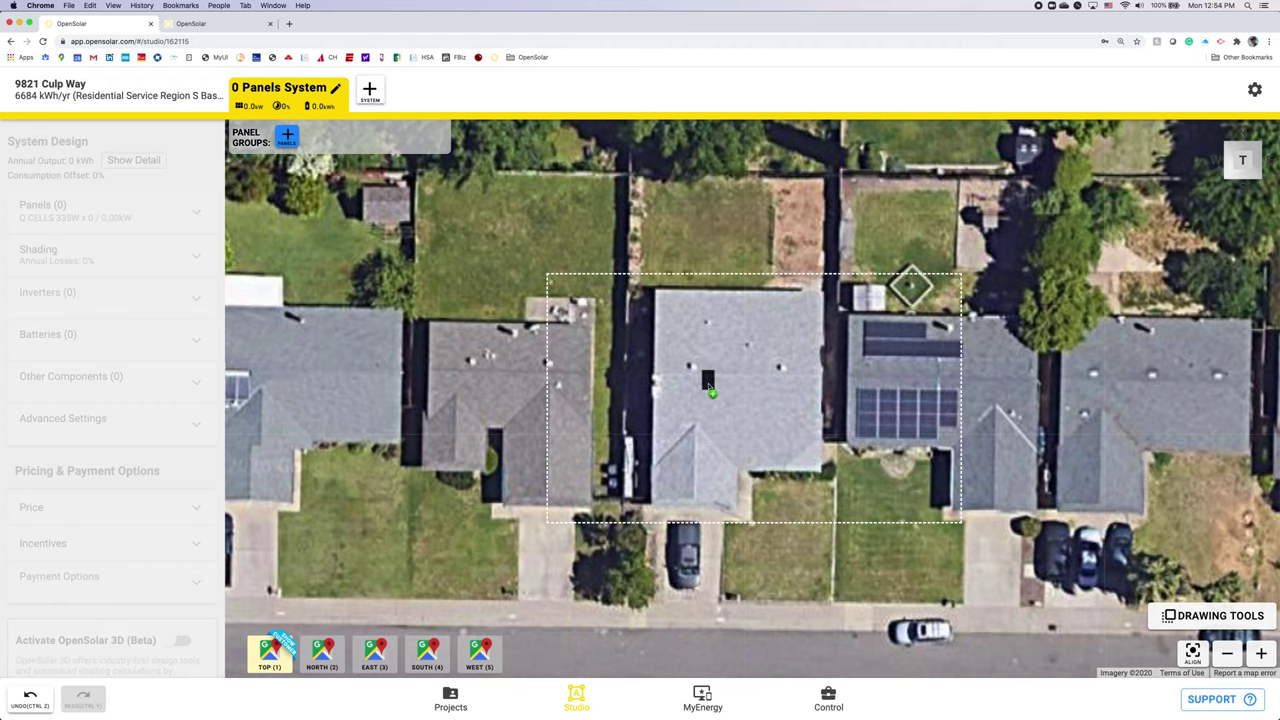
Step: Lay out 12 panels in two rows across the central house's roof
drag(726, 403, 798, 404)
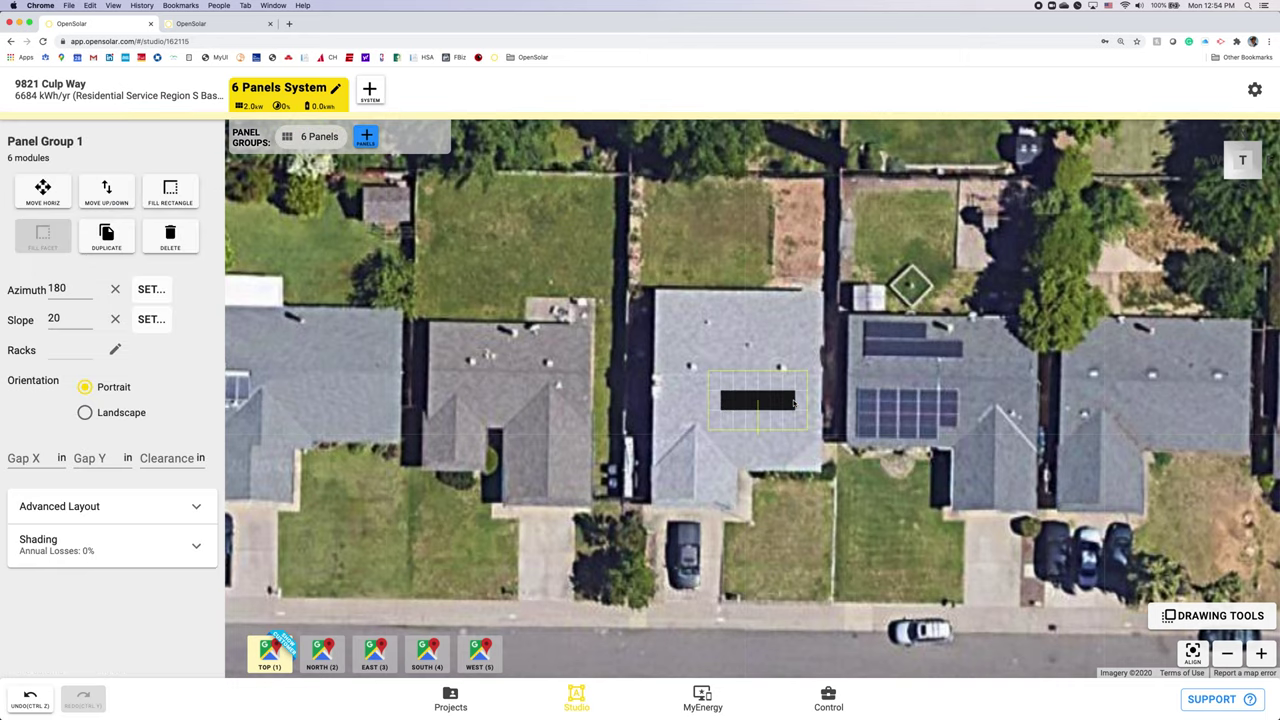
click(787, 424)
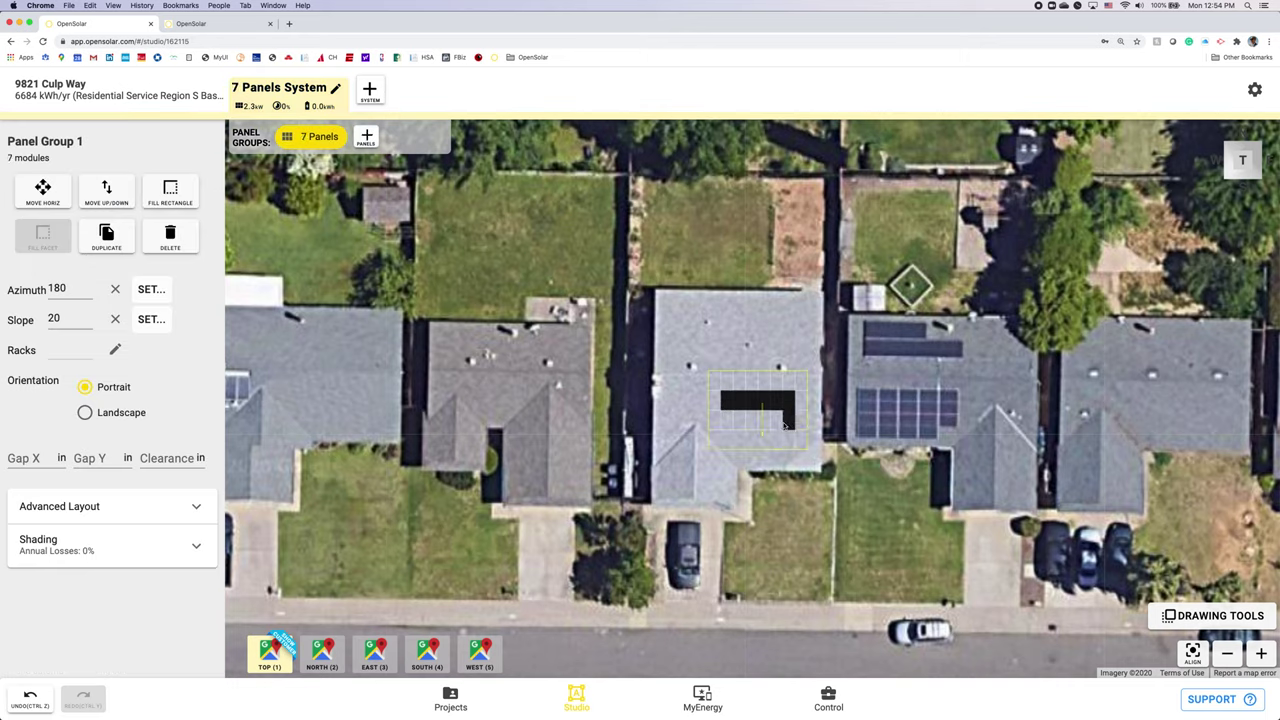
click(777, 424)
click(764, 424)
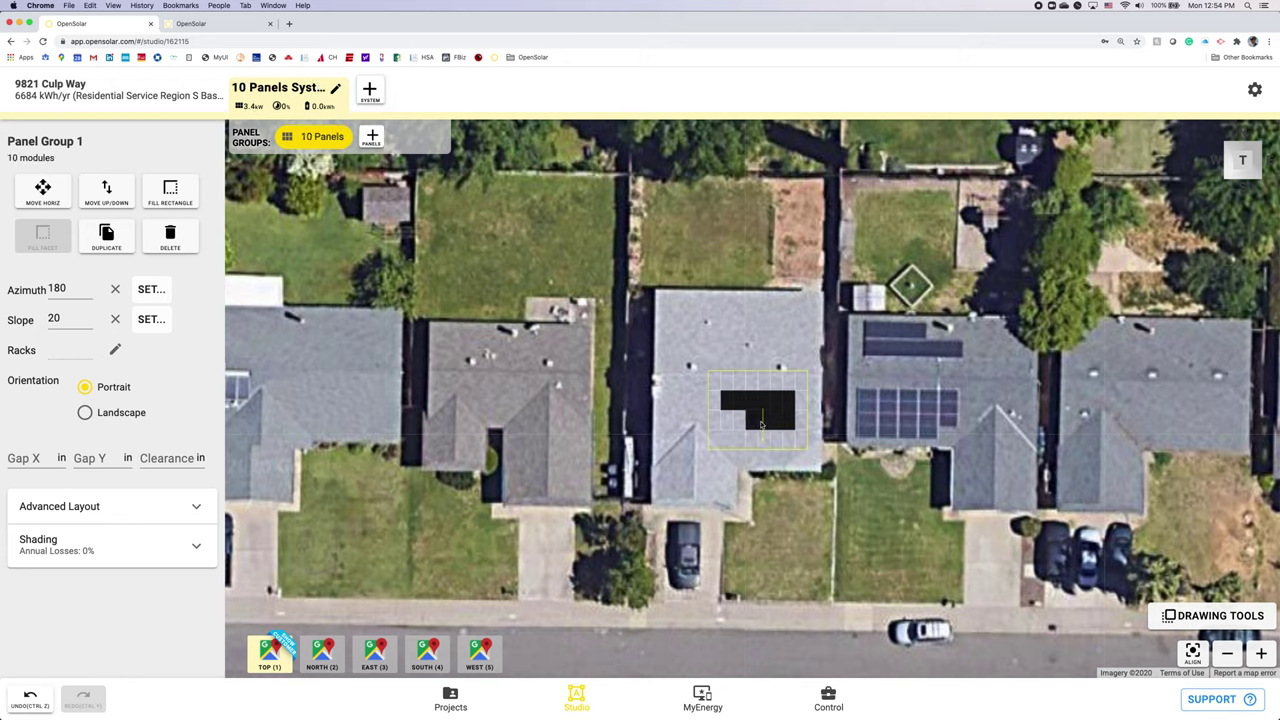
click(752, 424)
click(739, 424)
click(728, 424)
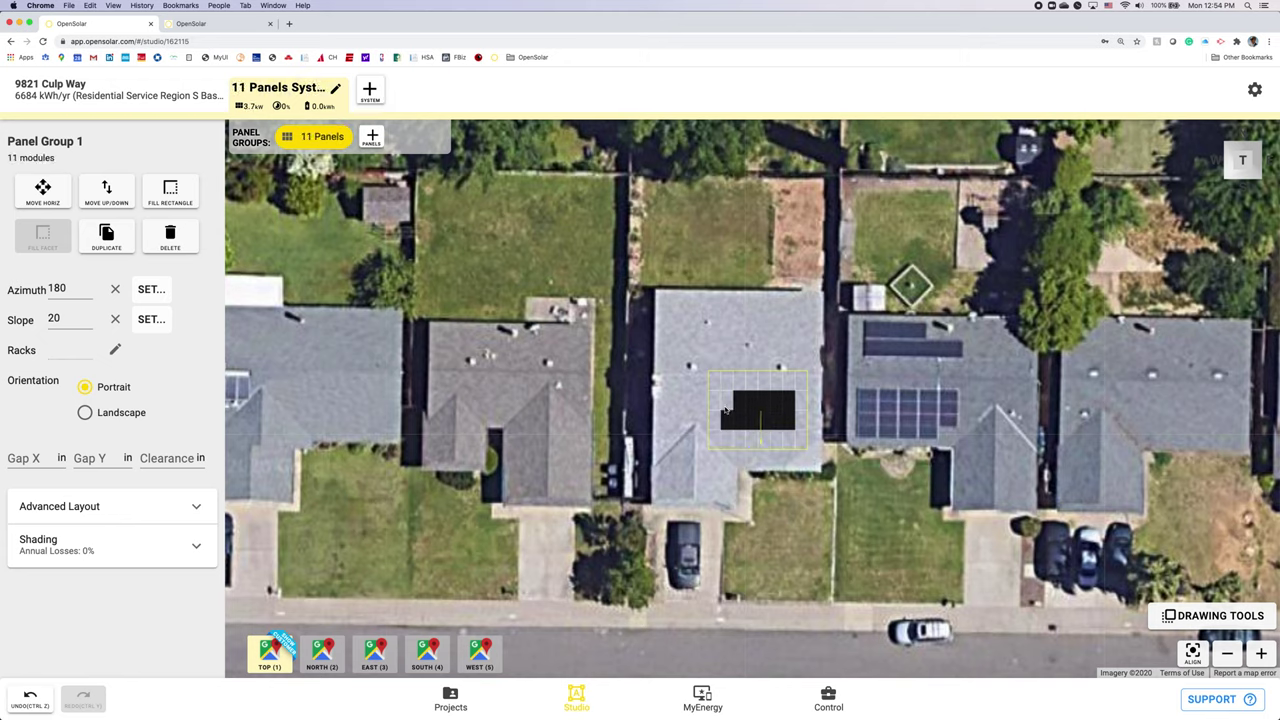
click(726, 424)
click(728, 404)
click(728, 420)
Step: Shift the array slightly right with MOVE HORIZ, then show the Panels (12) module details
click(41, 194)
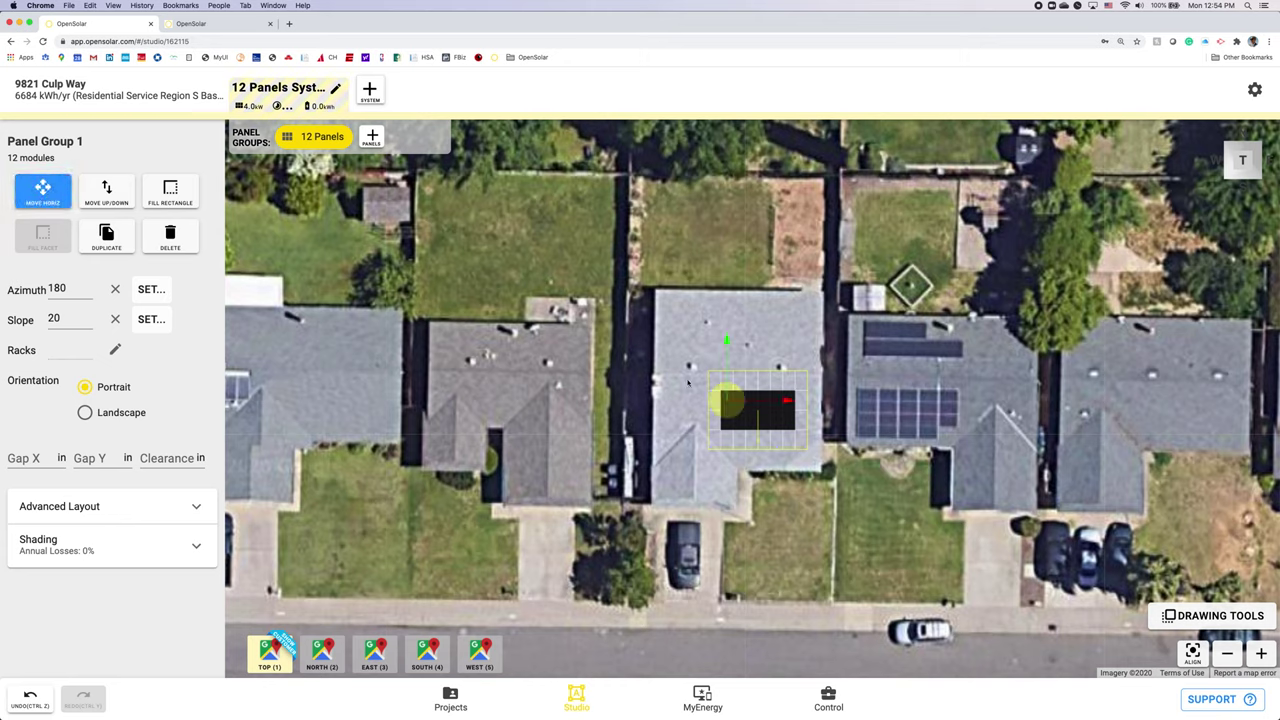
mouse_move(725, 401)
mouse_down()
mouse_move(737, 400)
mouse_move(728, 407)
mouse_up()
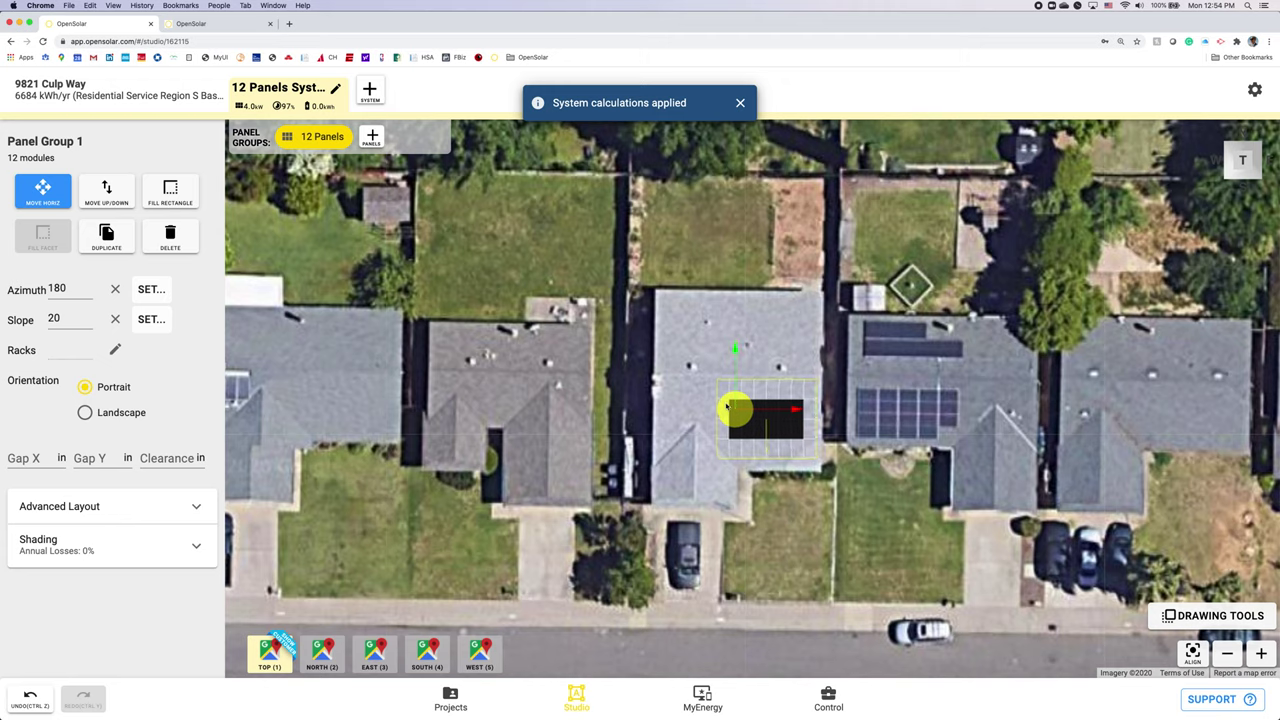
click(66, 196)
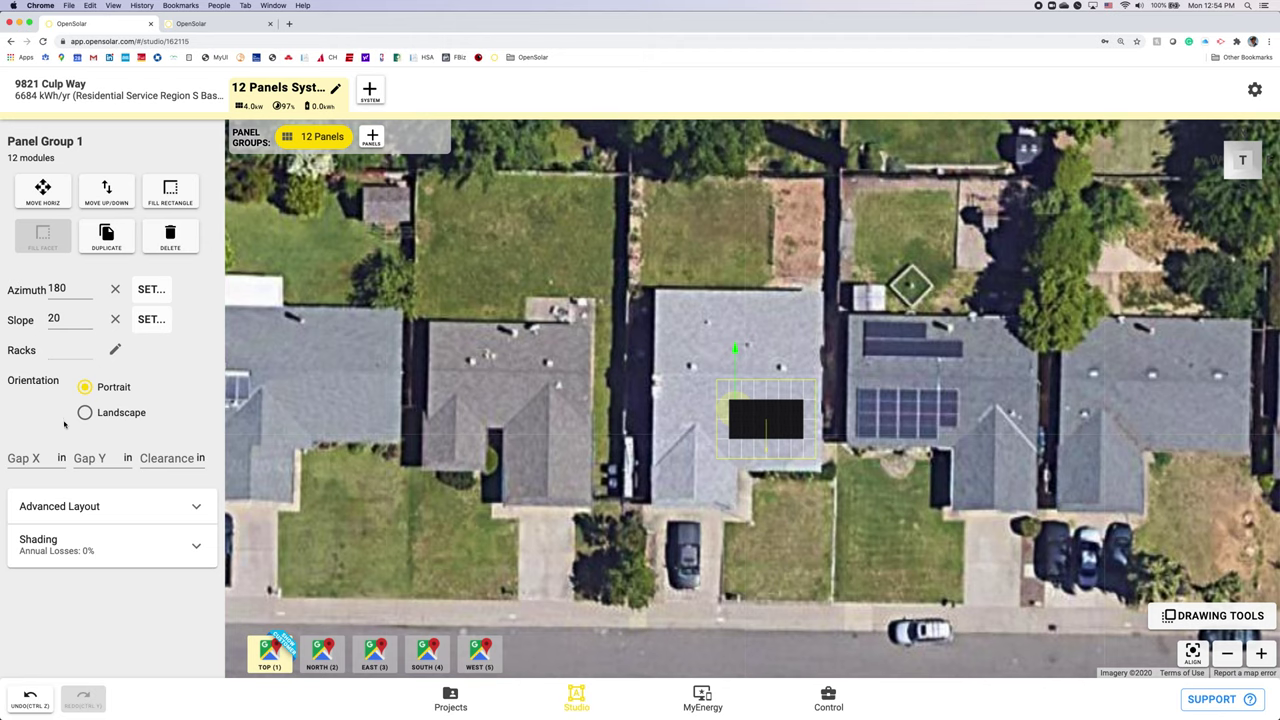
click(403, 307)
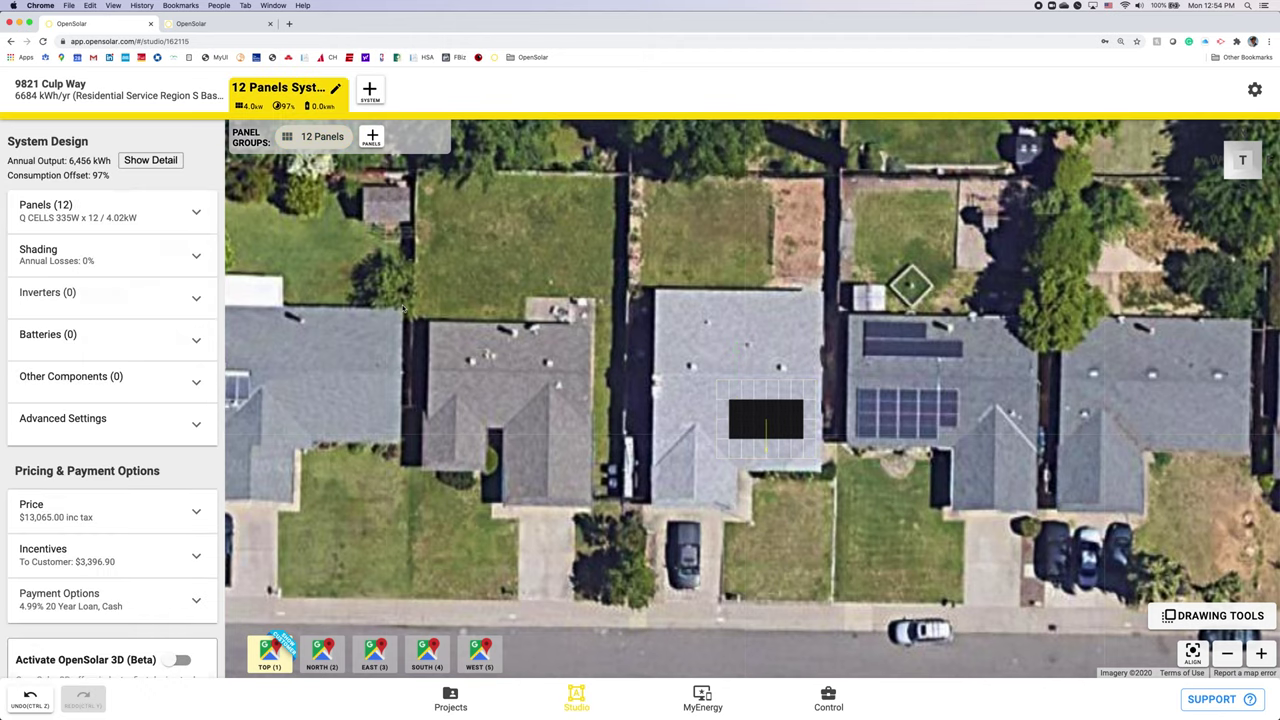
click(193, 217)
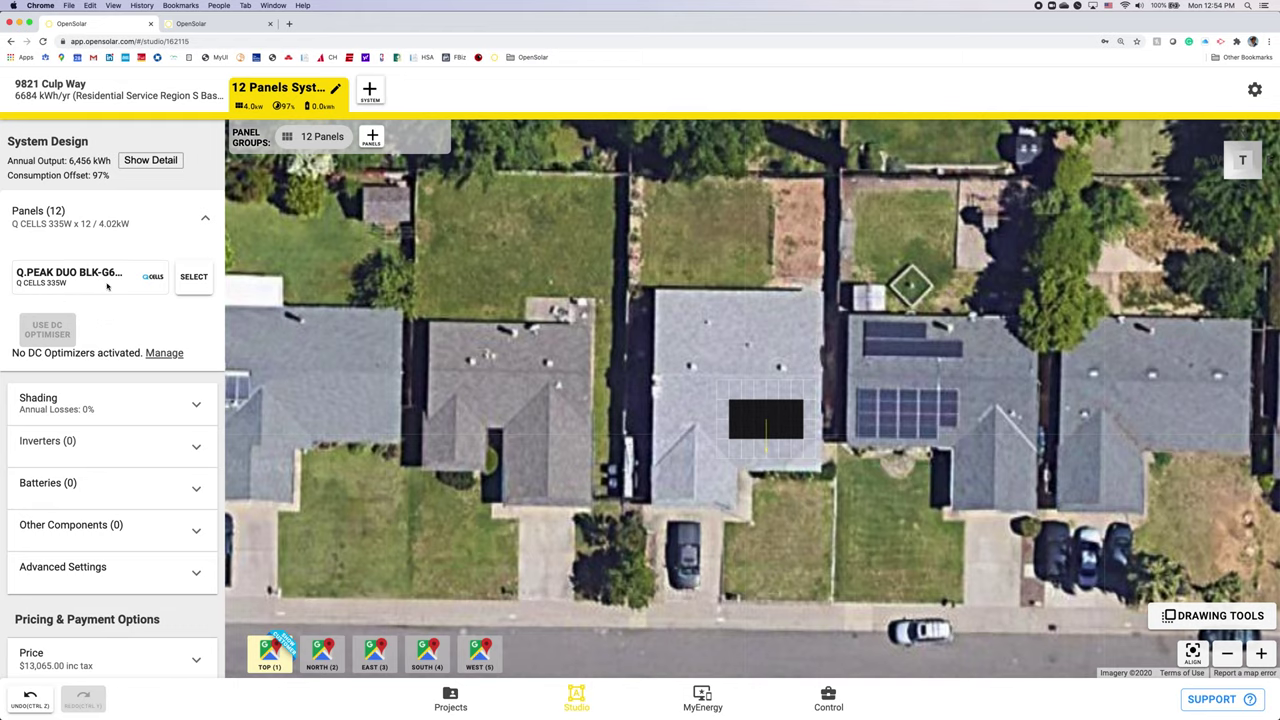
Step: Switch the 12 panels to Q.PEAK DUO BLK-G6+ 345 modules
click(200, 283)
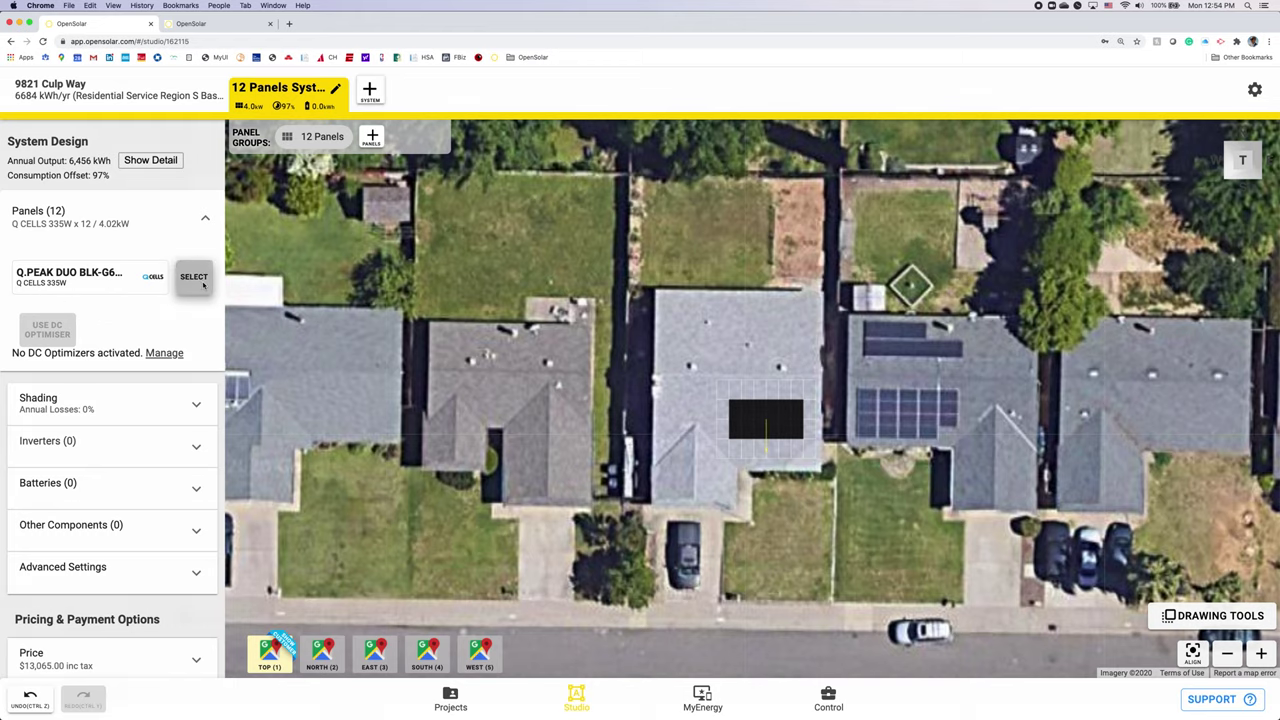
scroll(437, 371, down, 6)
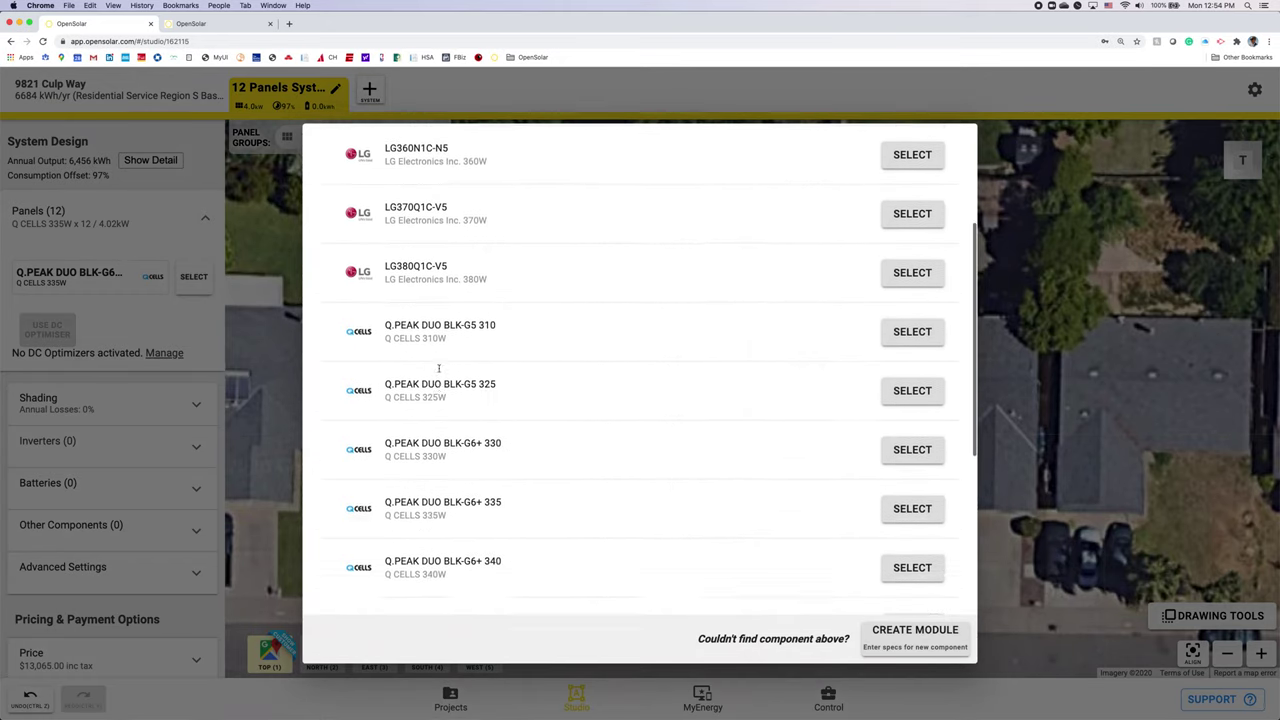
scroll(439, 371, down, 1)
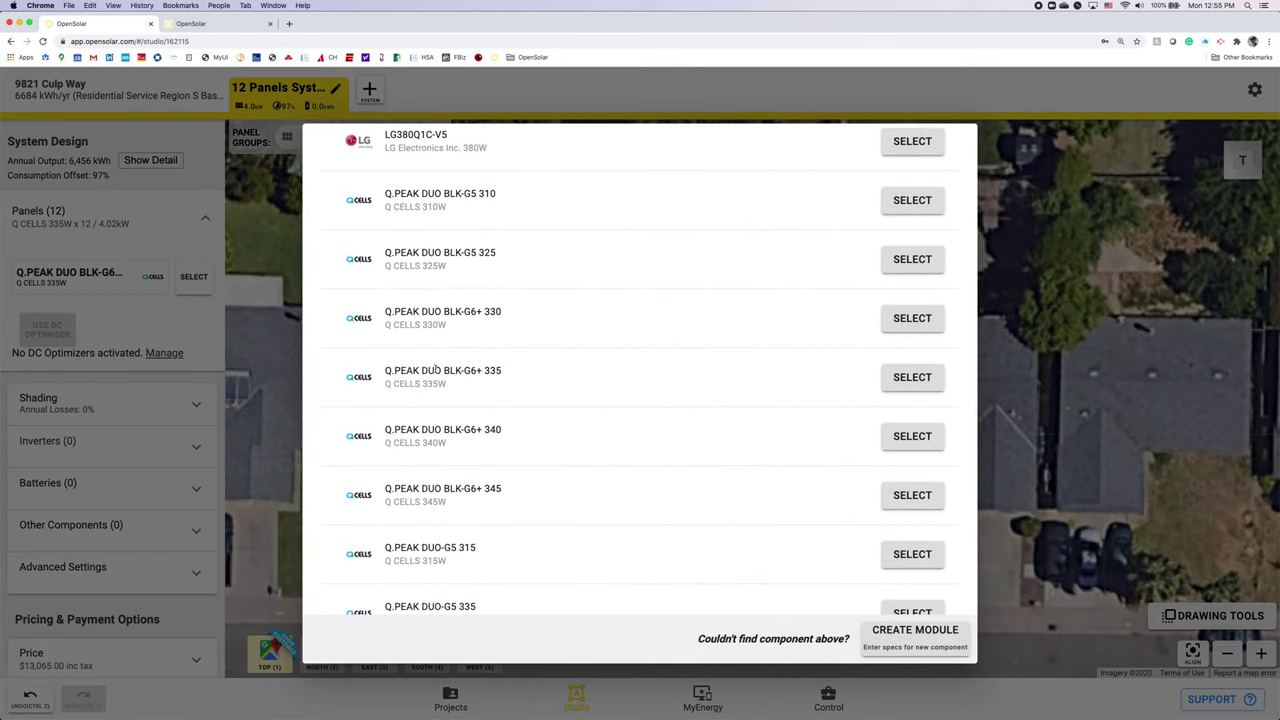
click(912, 496)
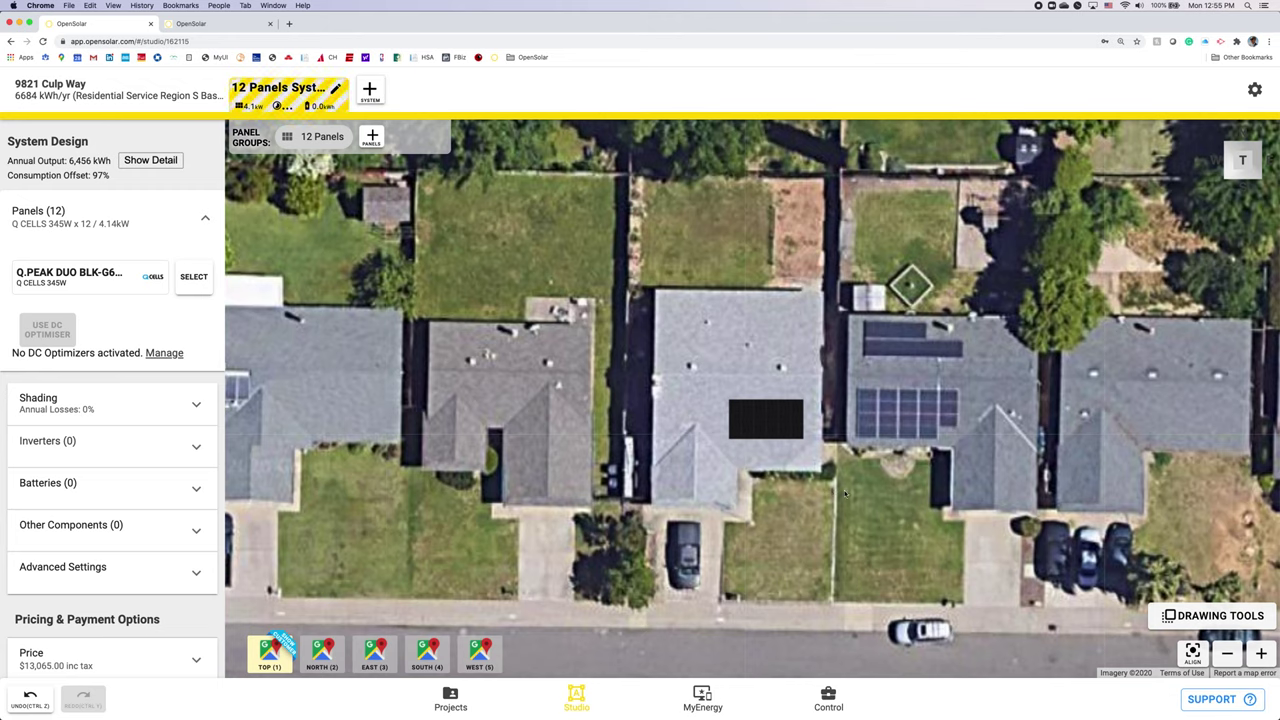
click(205, 221)
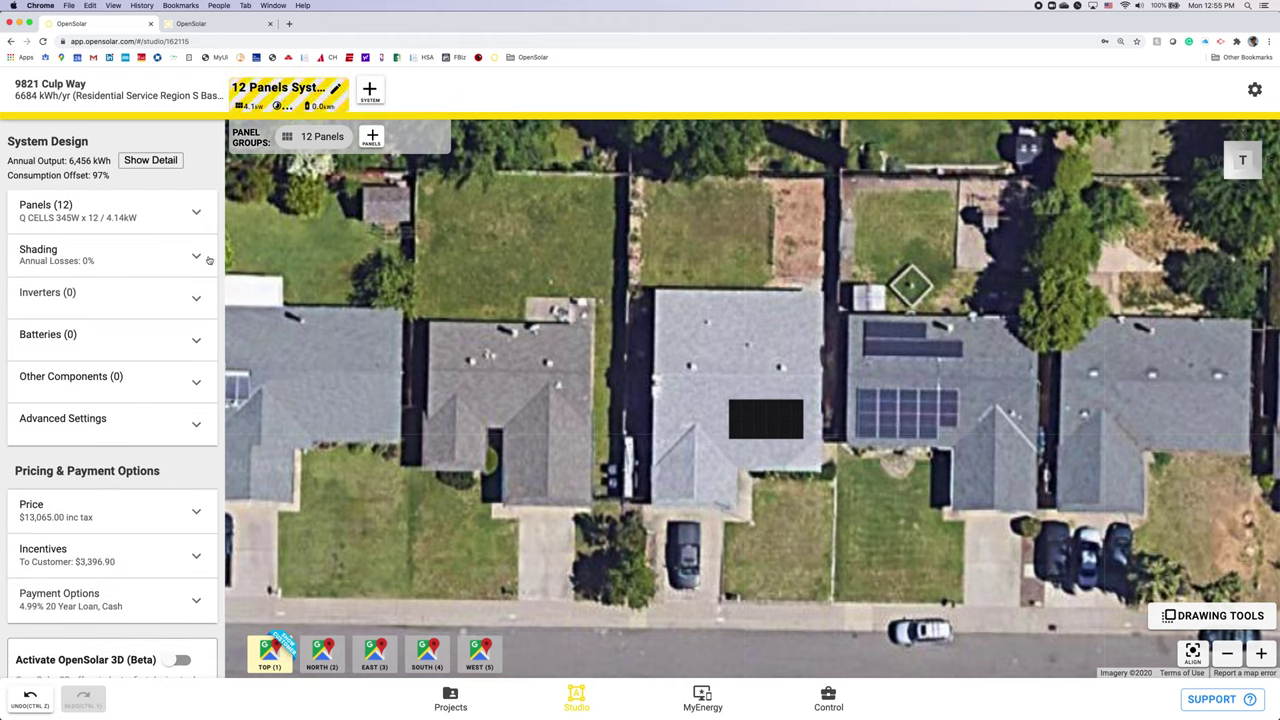
Step: Add an Enphase IQ7-60-2-US inverter and check the battery settings, adding none
click(194, 296)
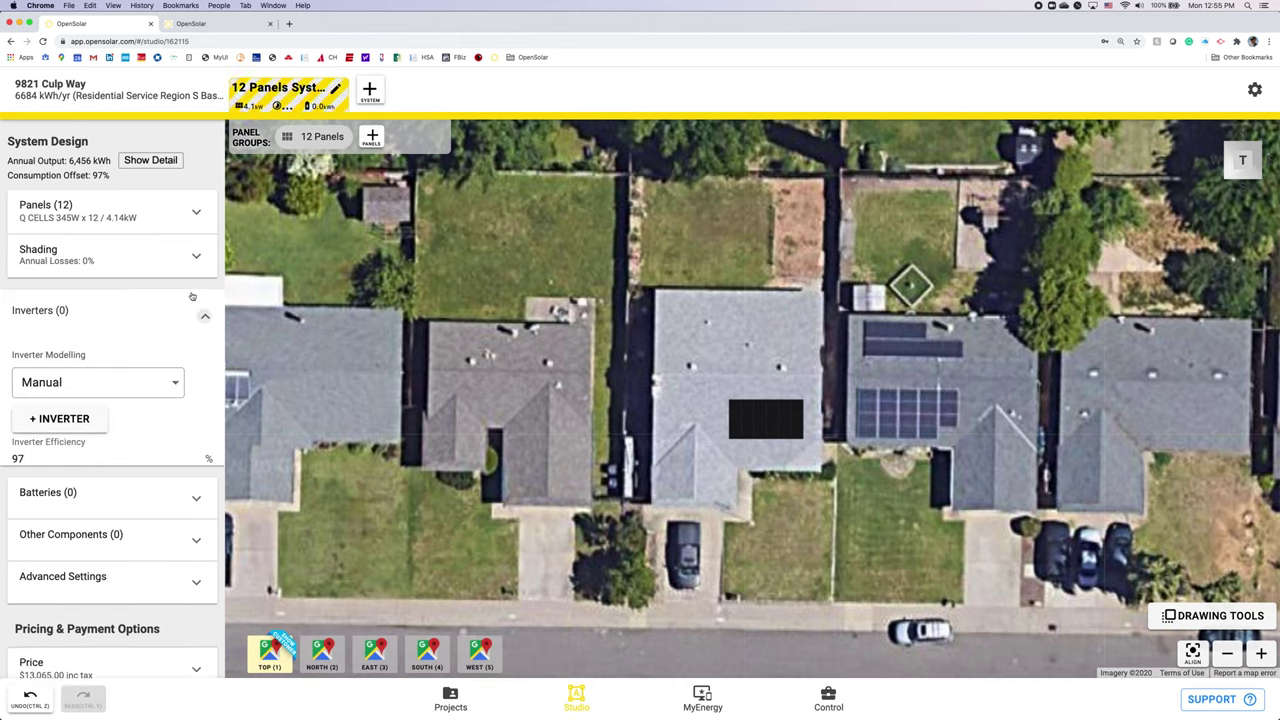
click(86, 420)
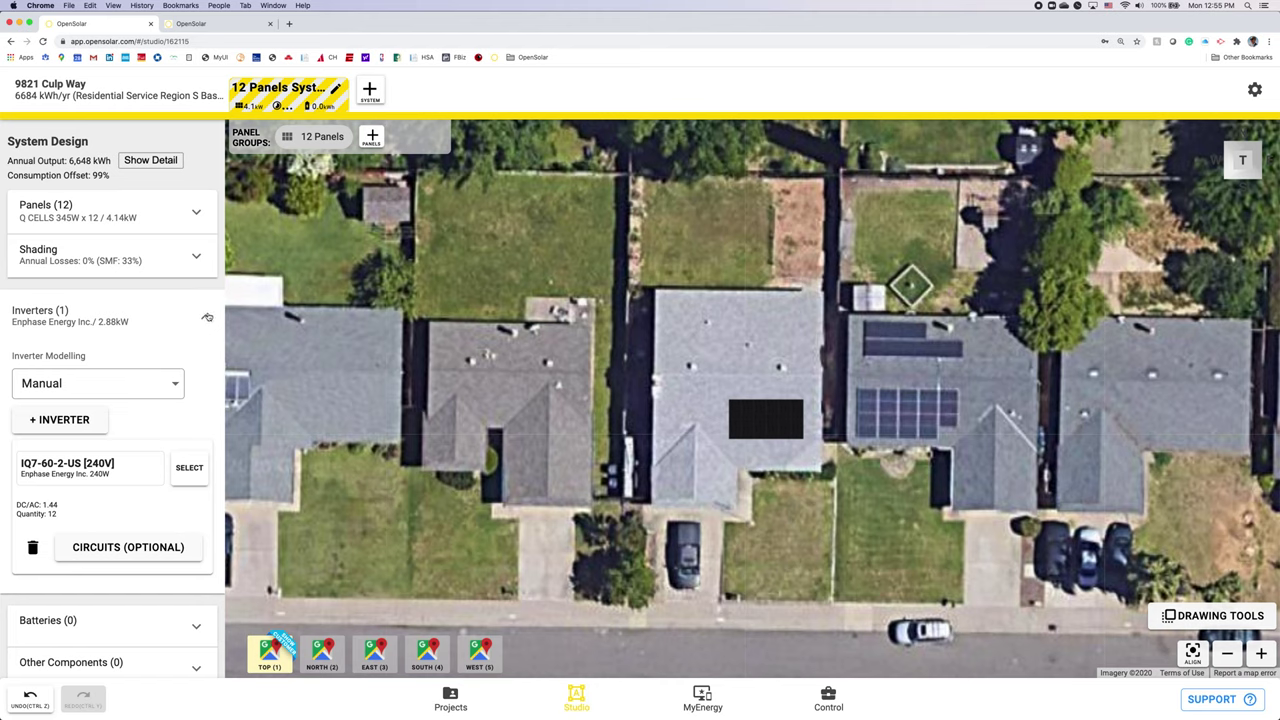
click(205, 317)
click(193, 345)
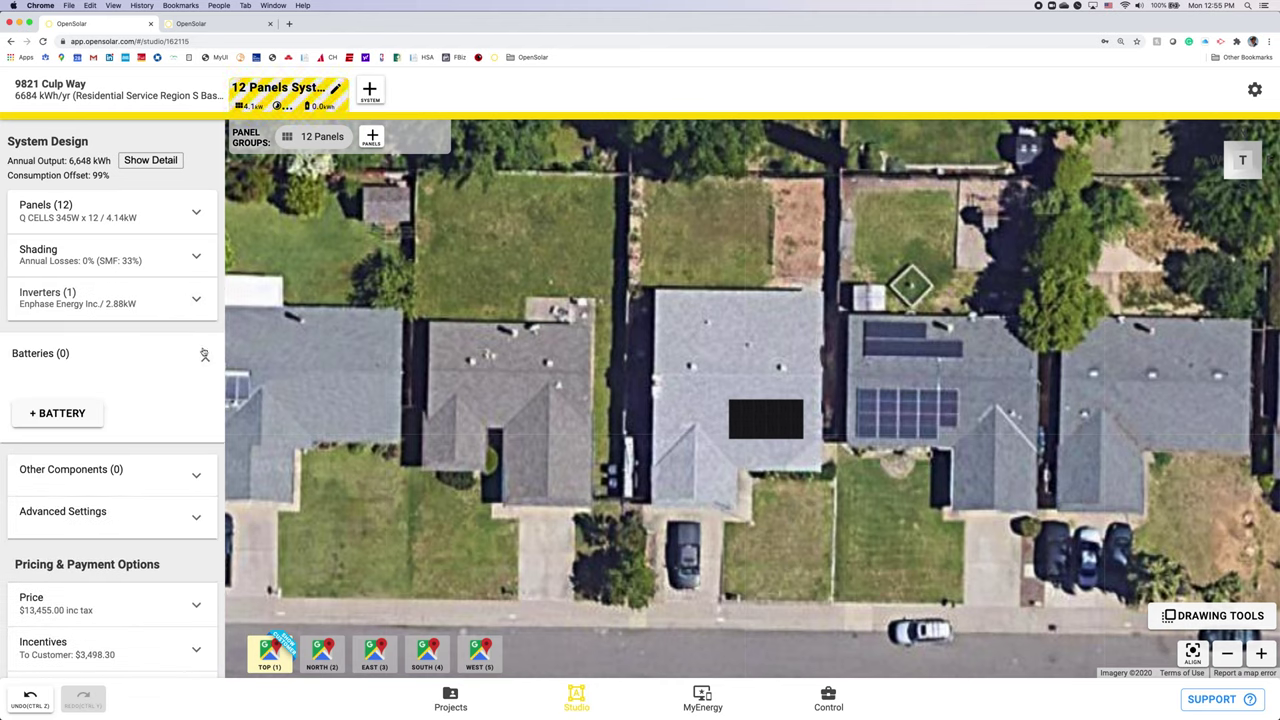
click(203, 352)
scroll(149, 387, down, 3)
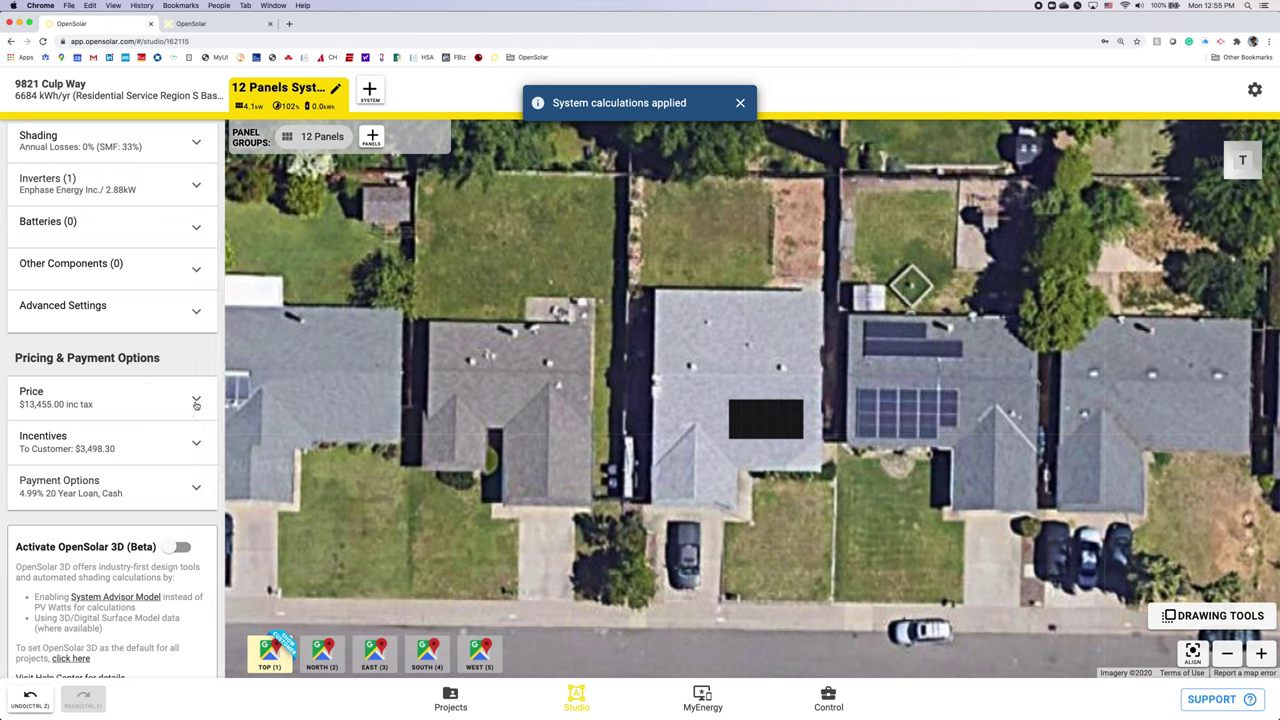
Step: Review the pricing and incentive settings, keeping the default incentives
click(196, 402)
scroll(158, 441, down, 1)
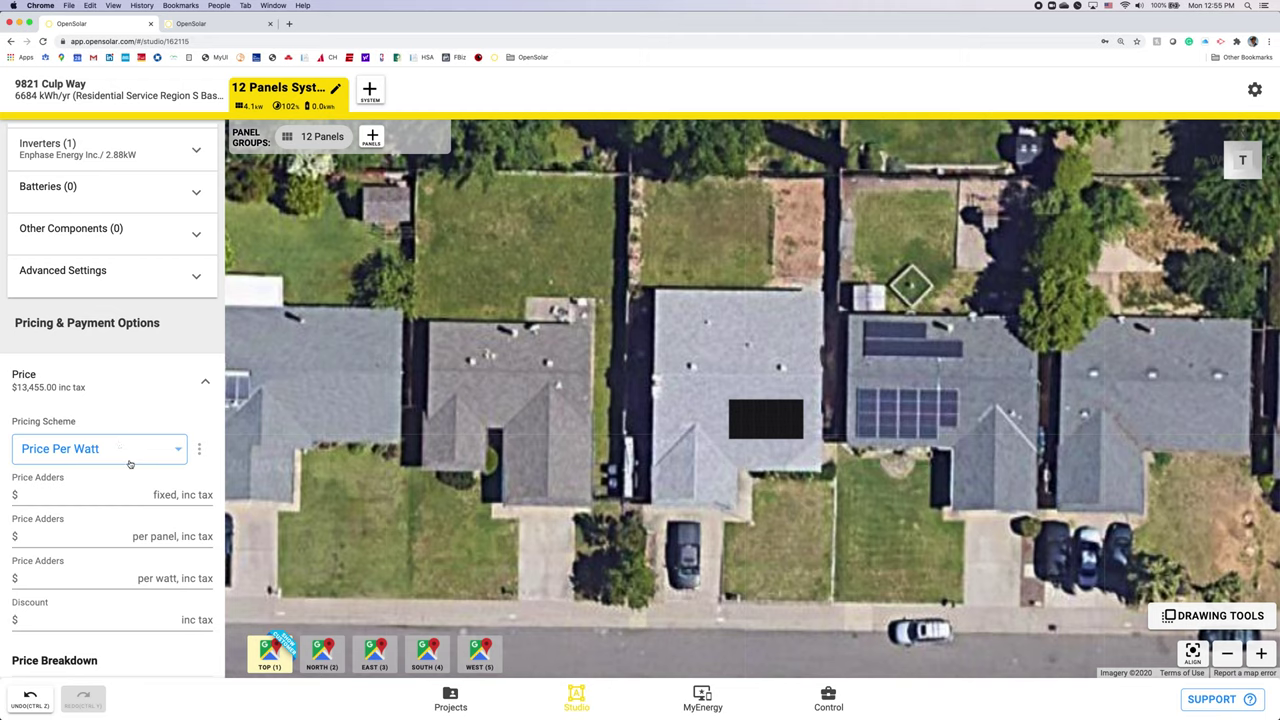
click(195, 384)
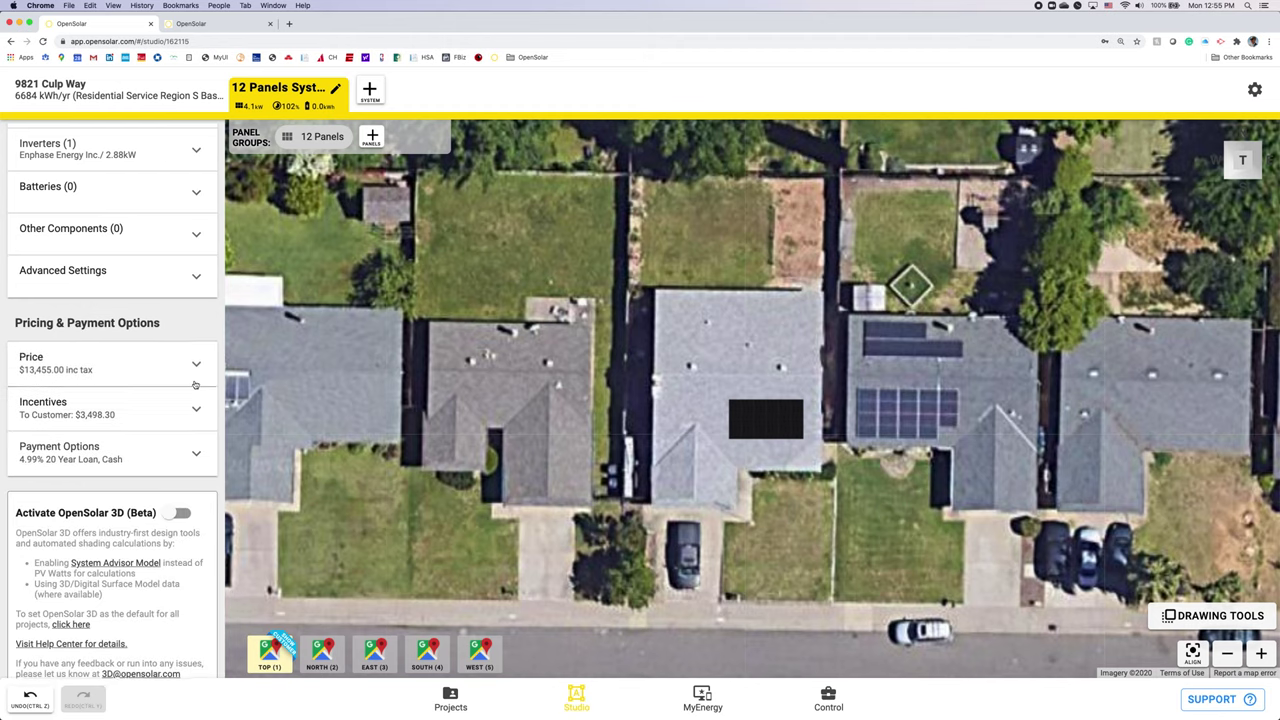
scroll(192, 404, down, 1)
click(192, 404)
scroll(190, 430, down, 2)
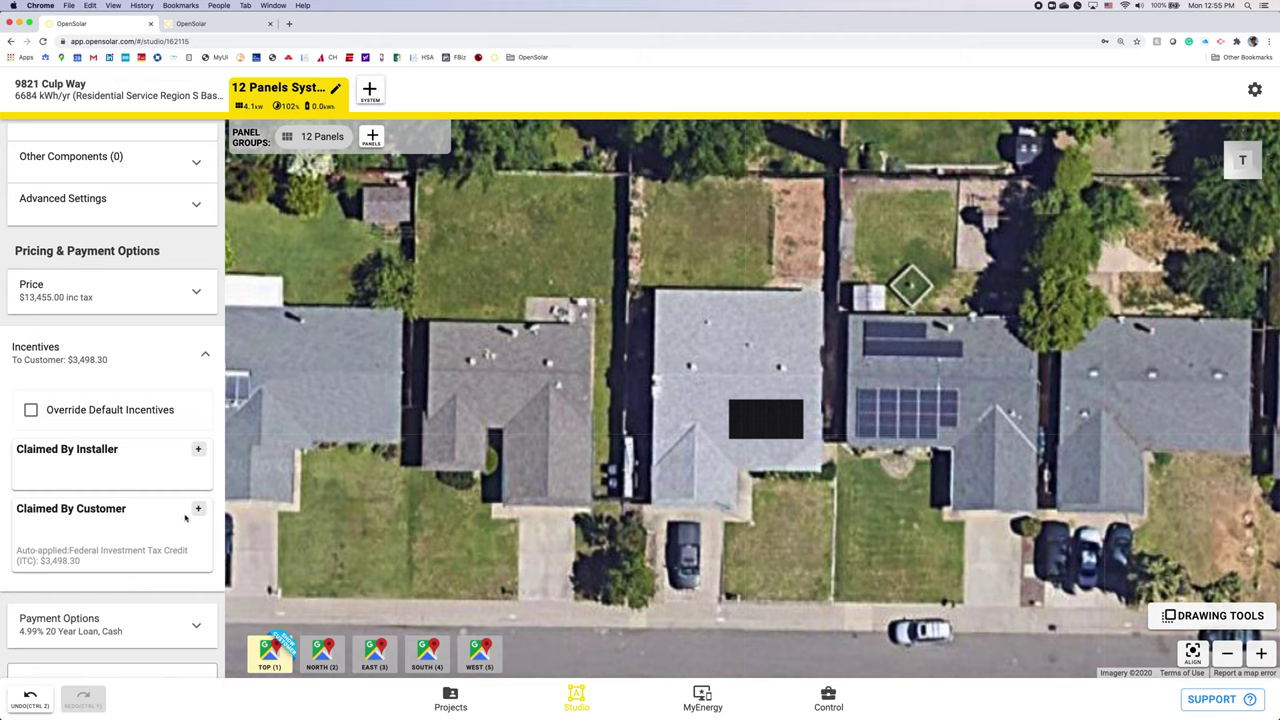
click(31, 412)
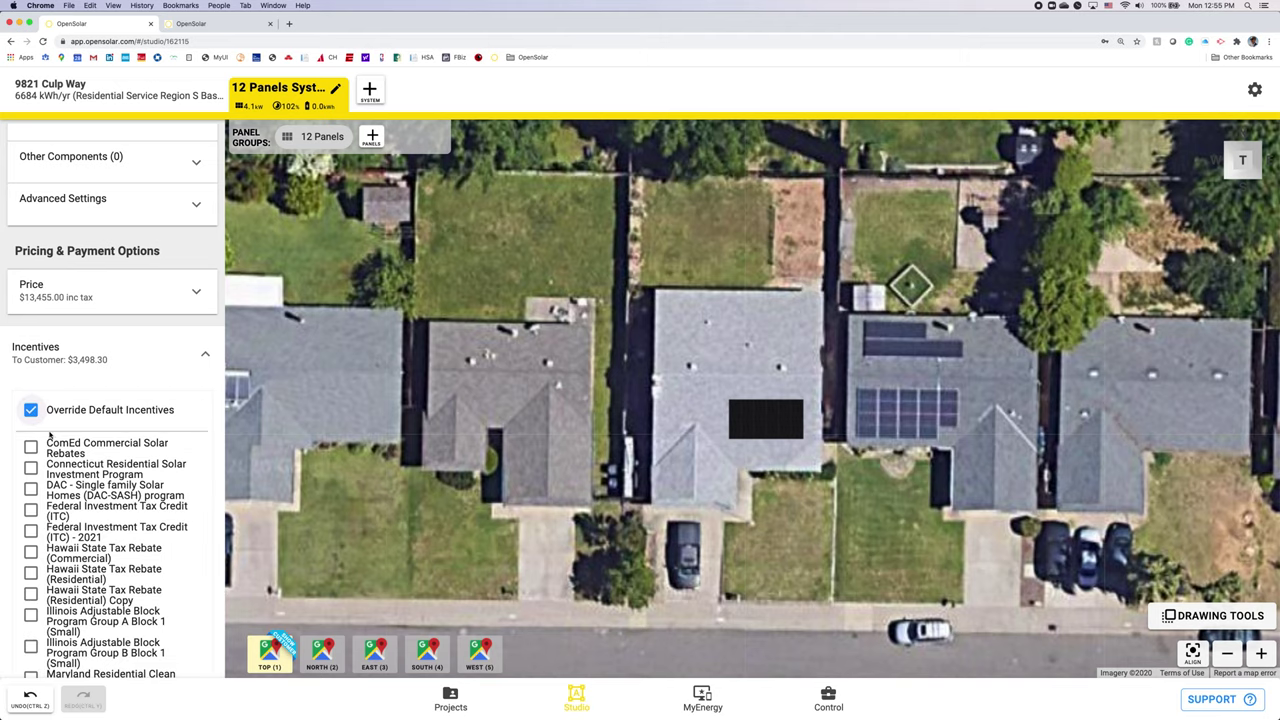
scroll(90, 380, down, 2)
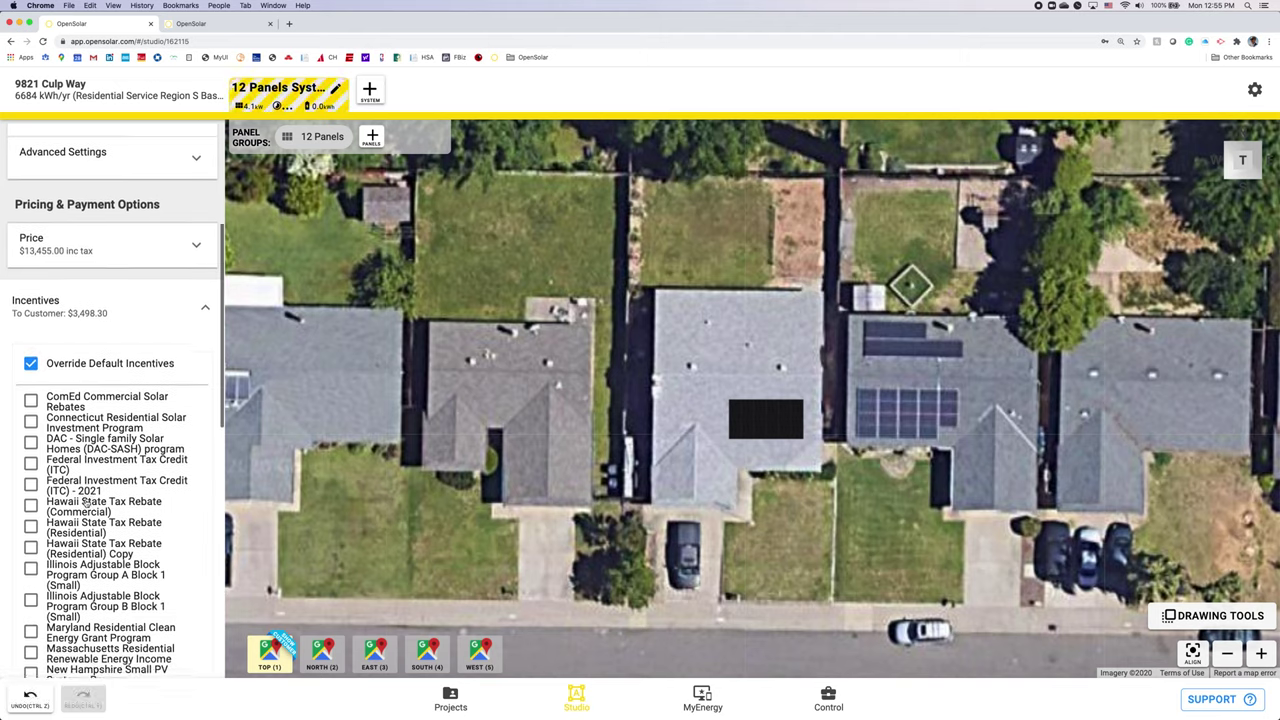
click(31, 357)
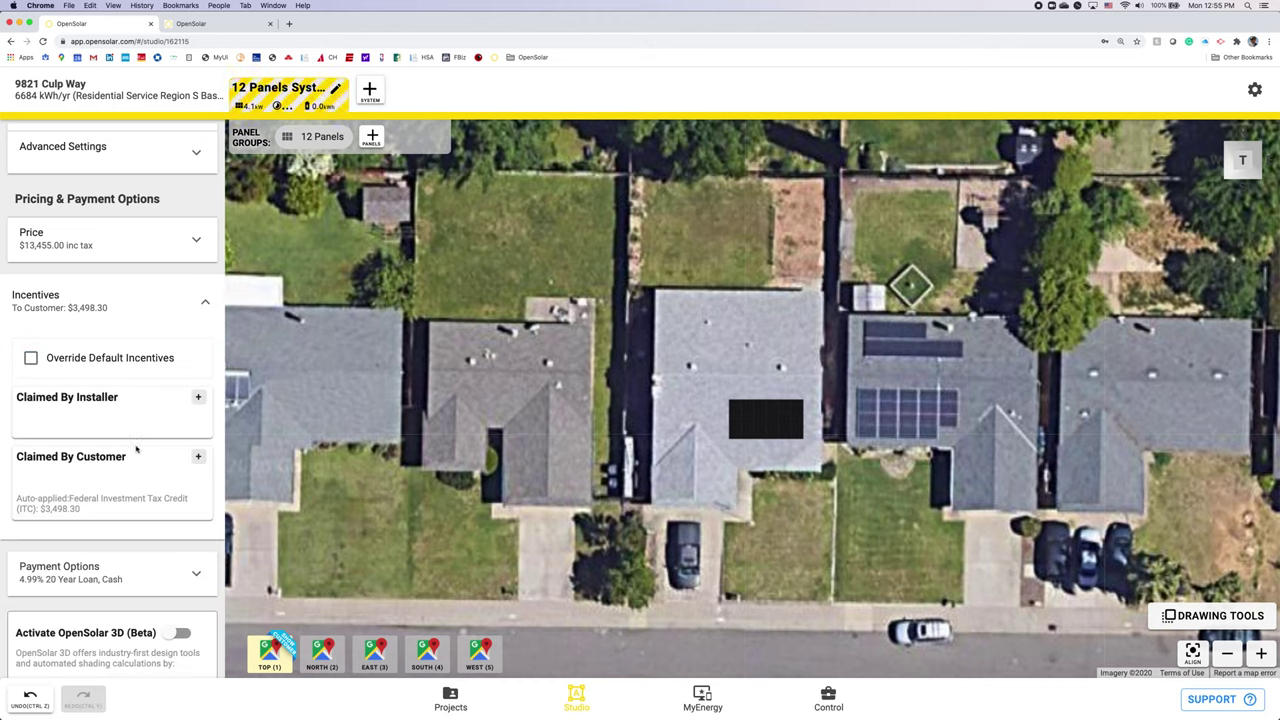
click(204, 302)
Step: Override the default payment options to offer the 3.99 15 Year Loan first, then Cash
click(196, 426)
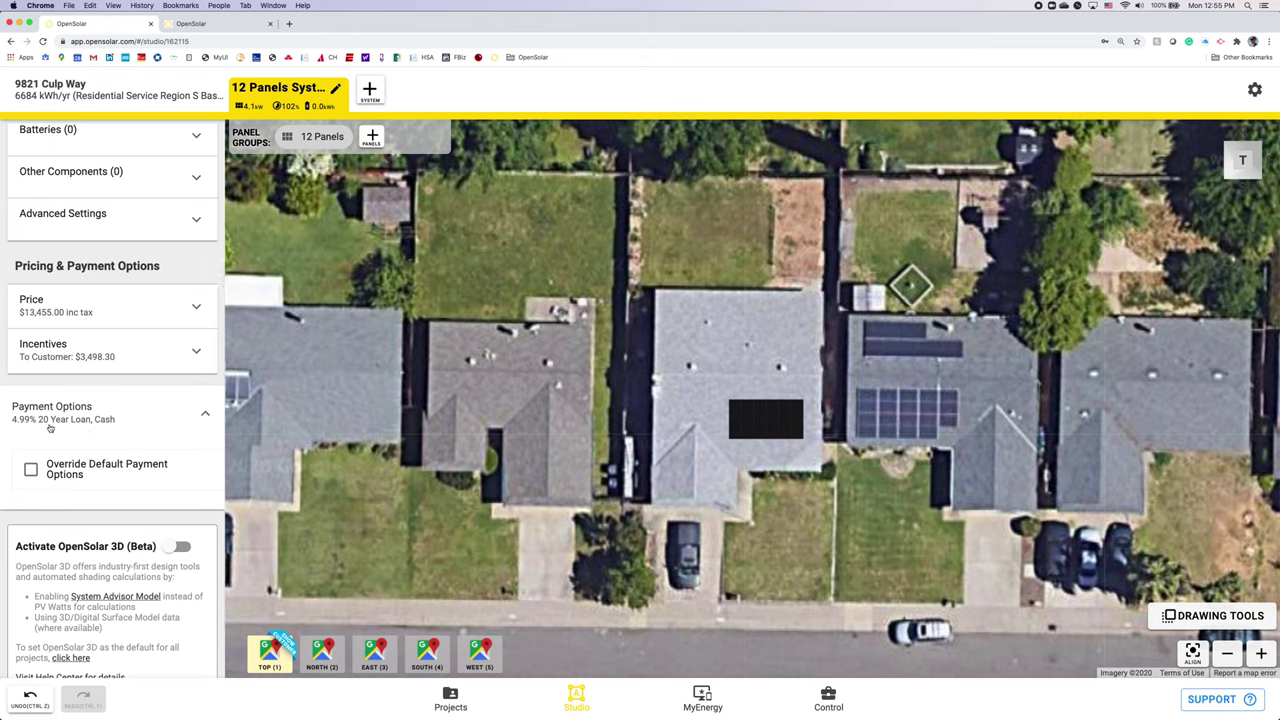
click(31, 474)
scroll(80, 467, down, 1)
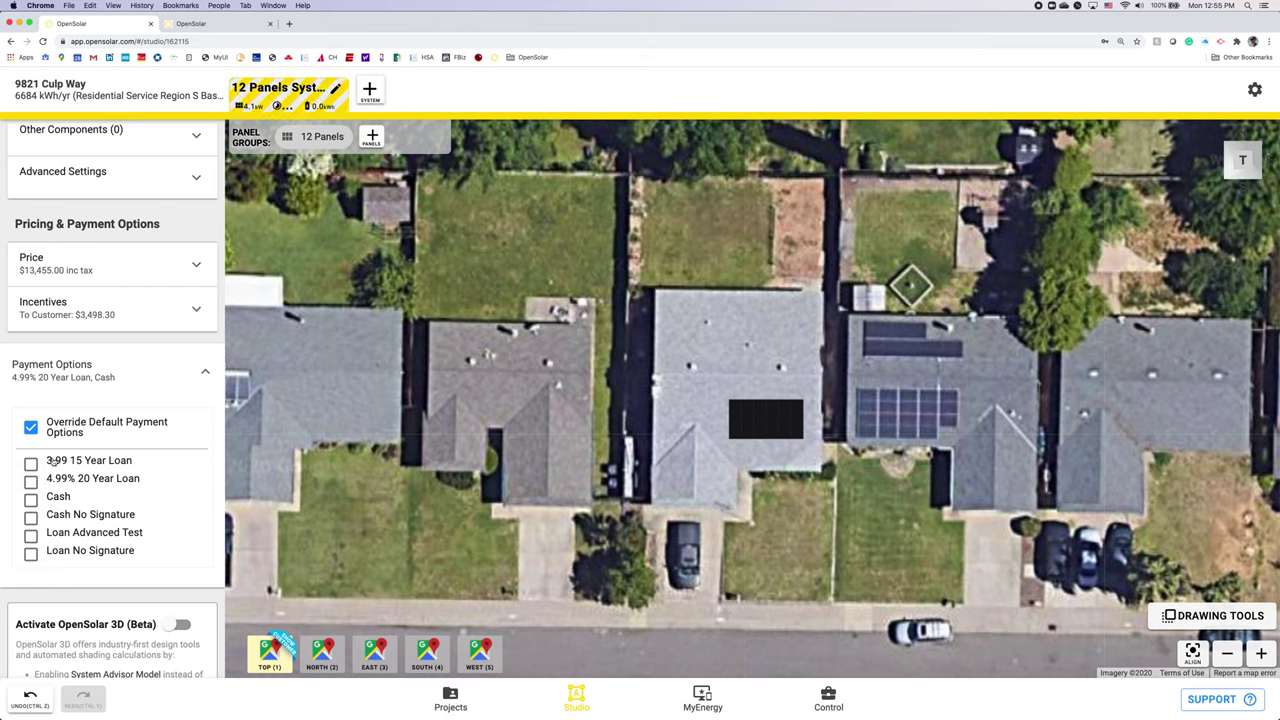
click(31, 465)
click(31, 501)
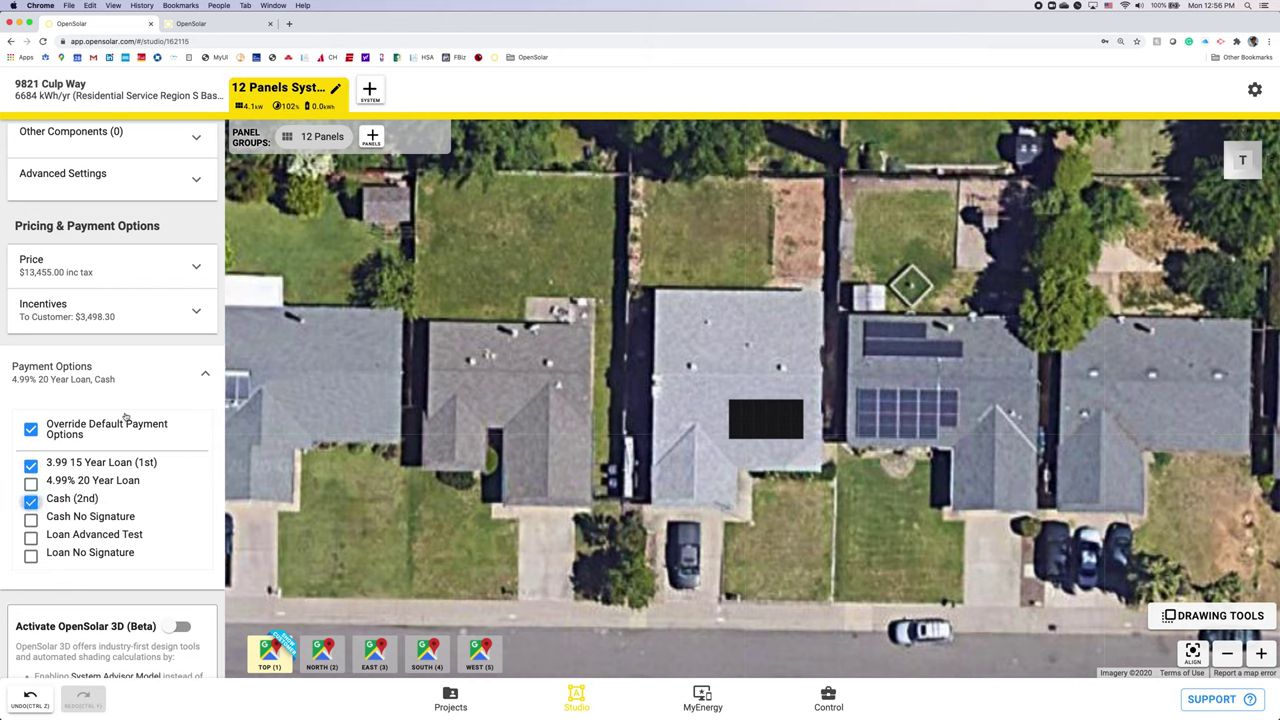
click(202, 375)
scroll(158, 373, up, 4)
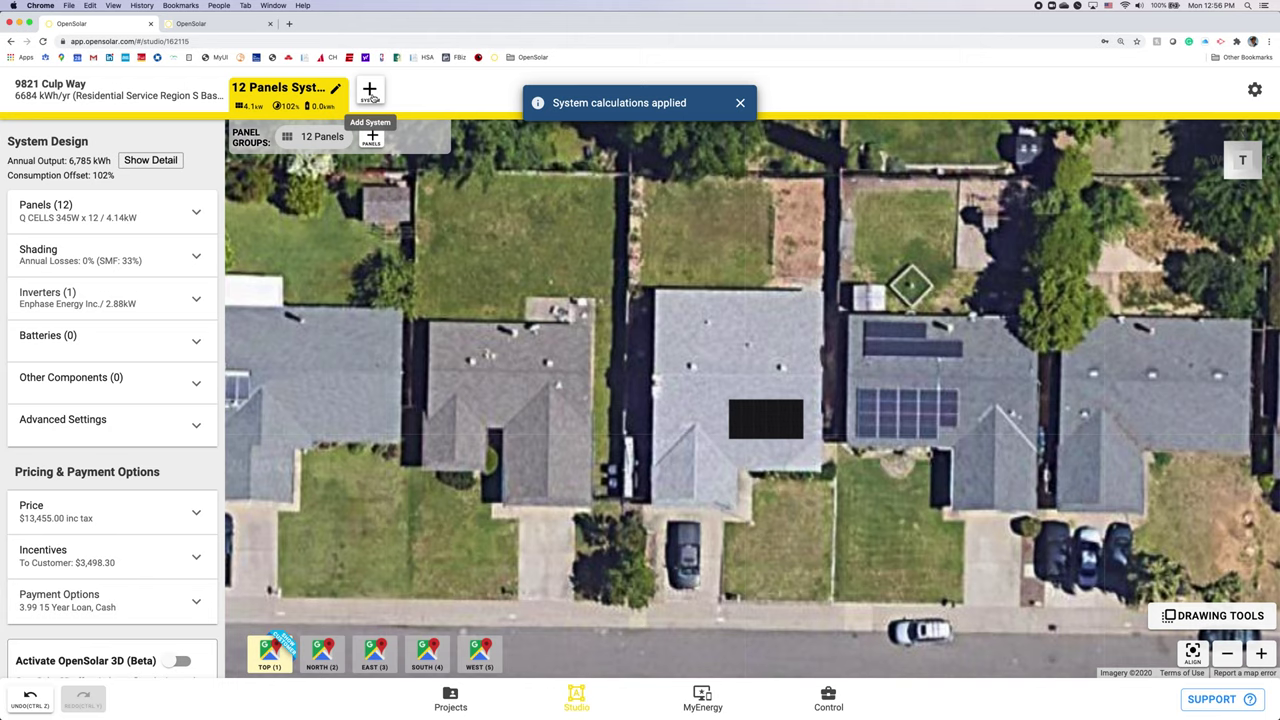
Step: Duplicate the 12-panel system and add an ENCHARGE-10-1P-NA battery to the copy
click(370, 92)
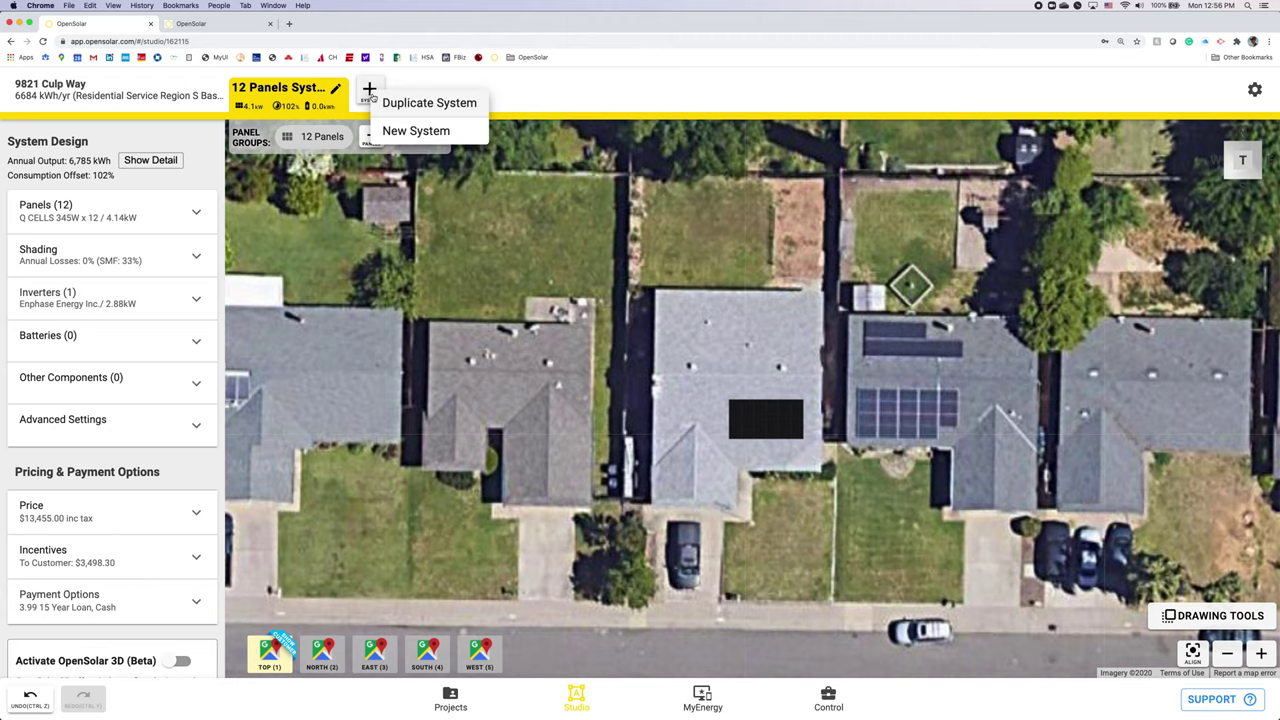
click(436, 106)
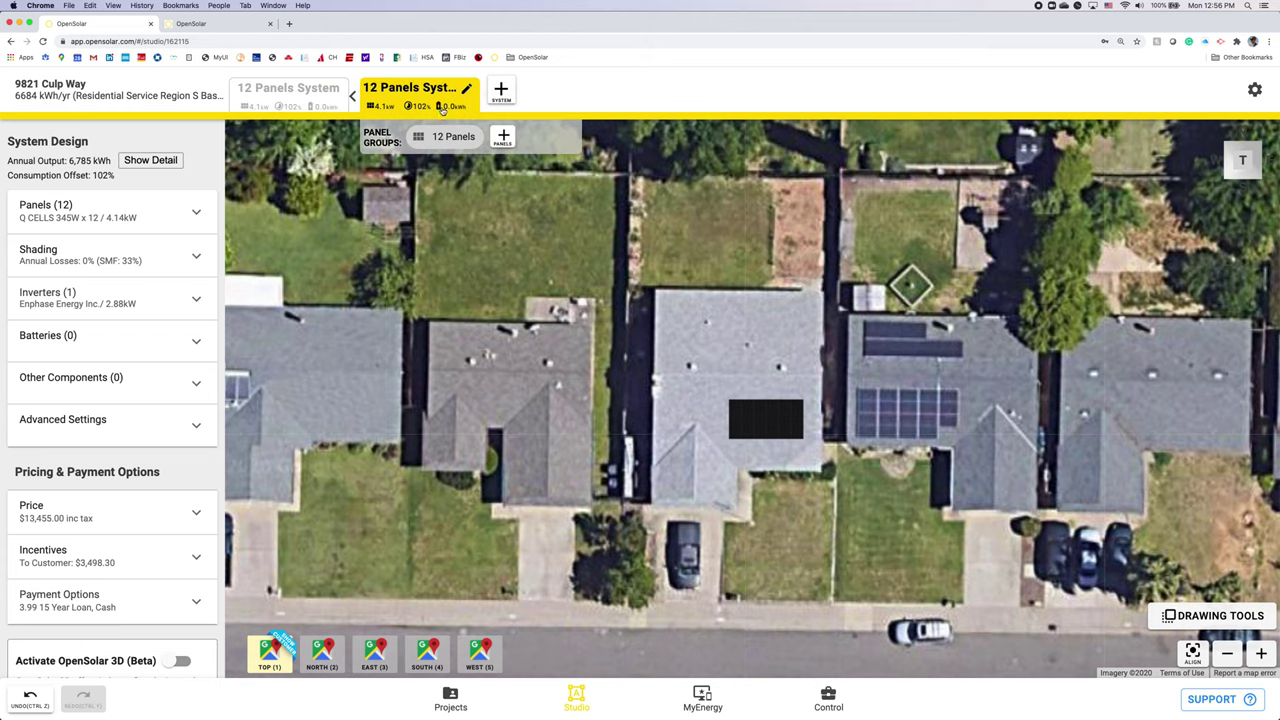
click(197, 341)
click(70, 411)
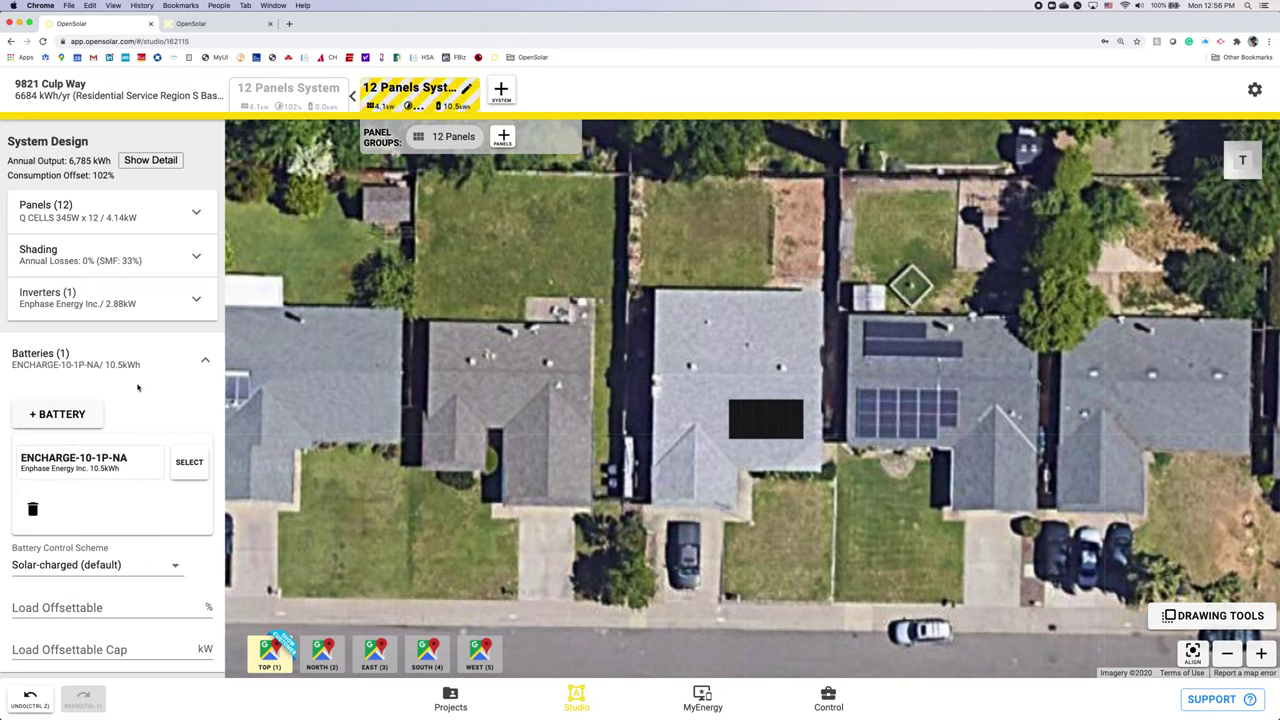
click(205, 360)
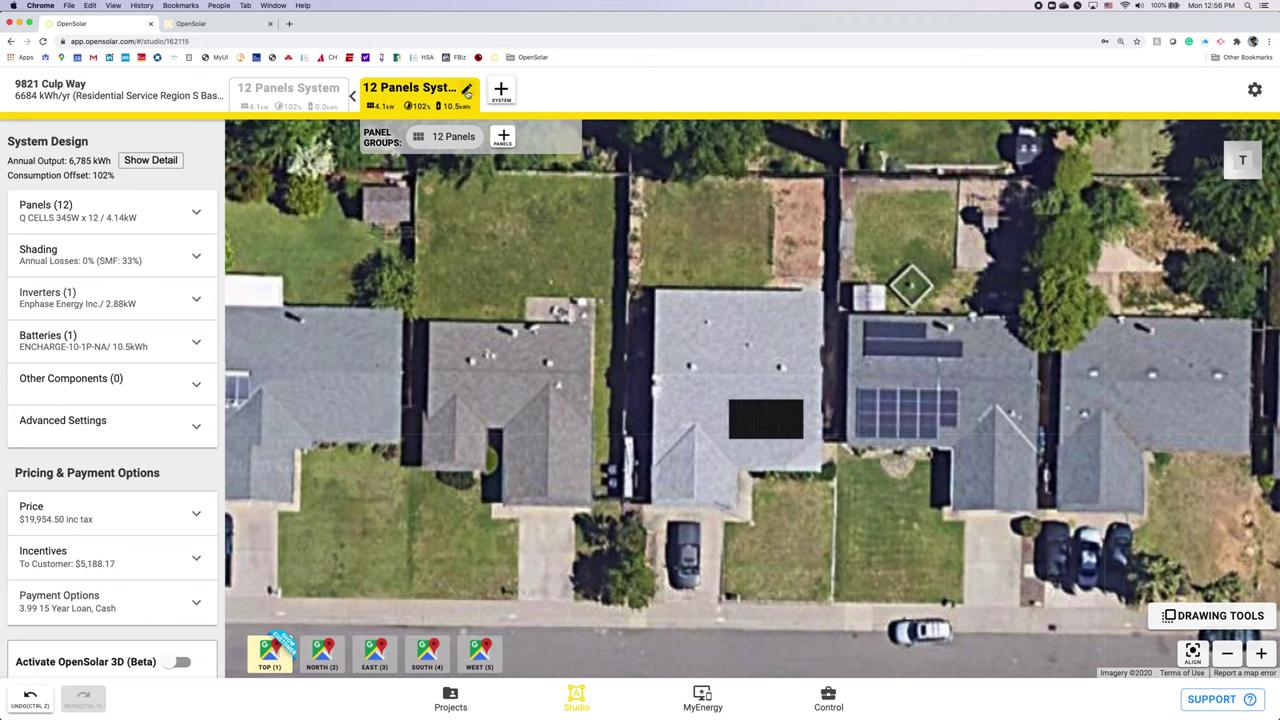
Step: Rename the systems '4.1 kW w/Battery' and '4.1 kW Solar Only'
click(466, 90)
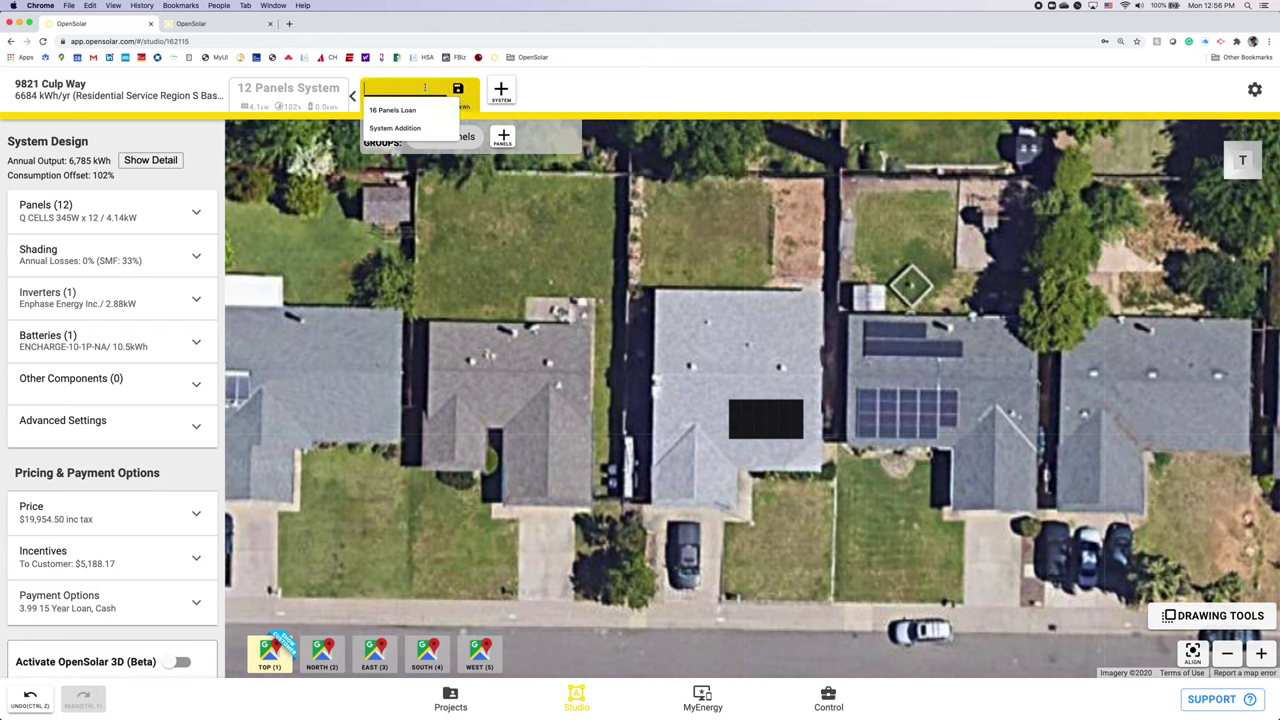
text(4.1 kW w/Battery)
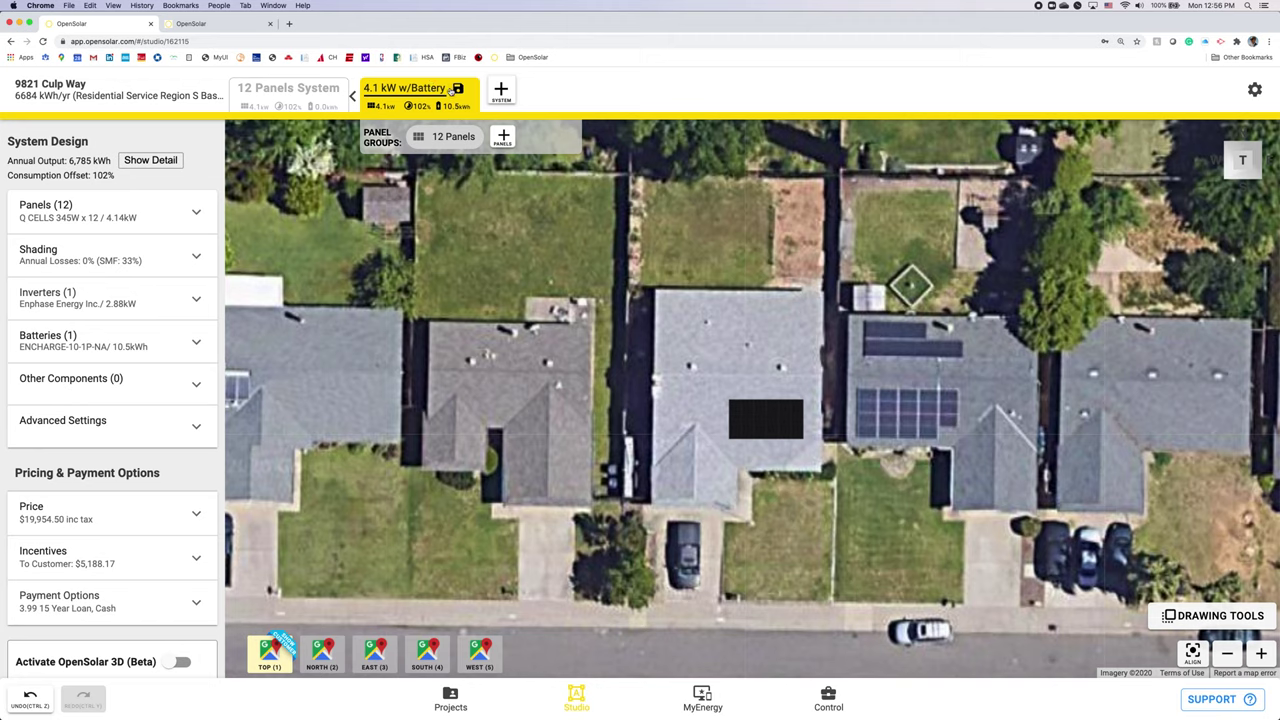
click(456, 89)
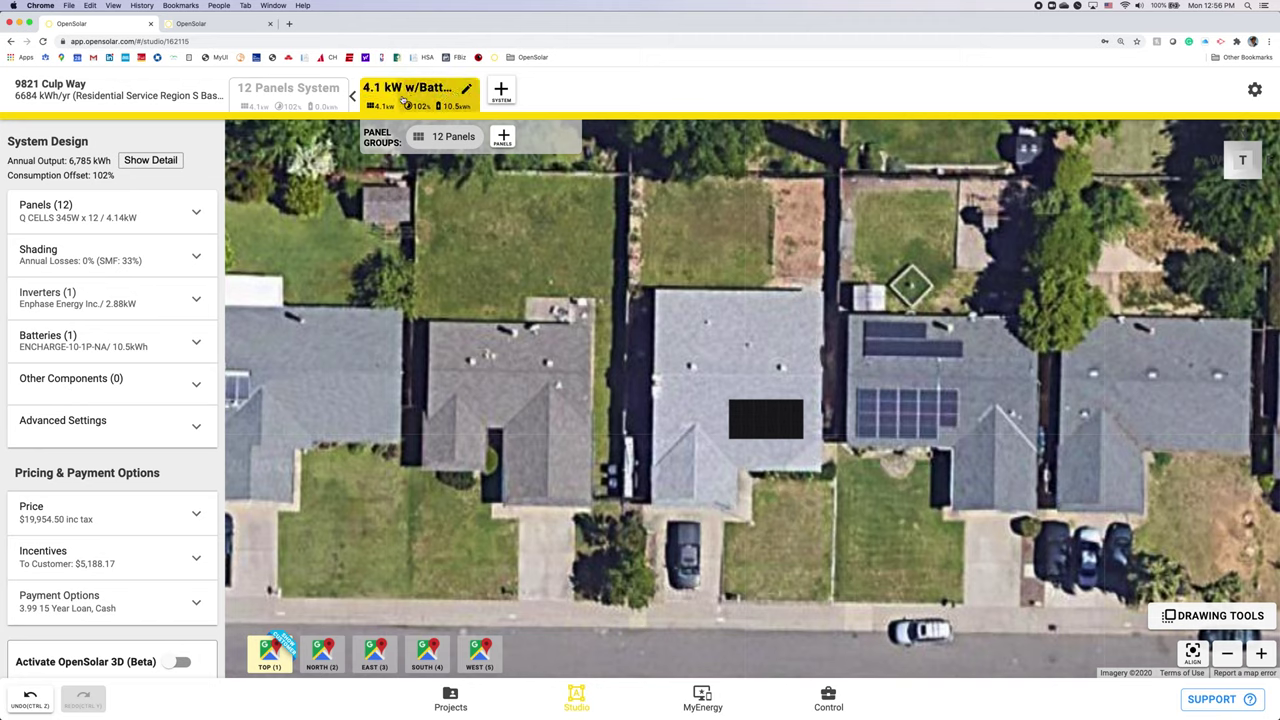
click(319, 93)
click(328, 88)
text(4.1)
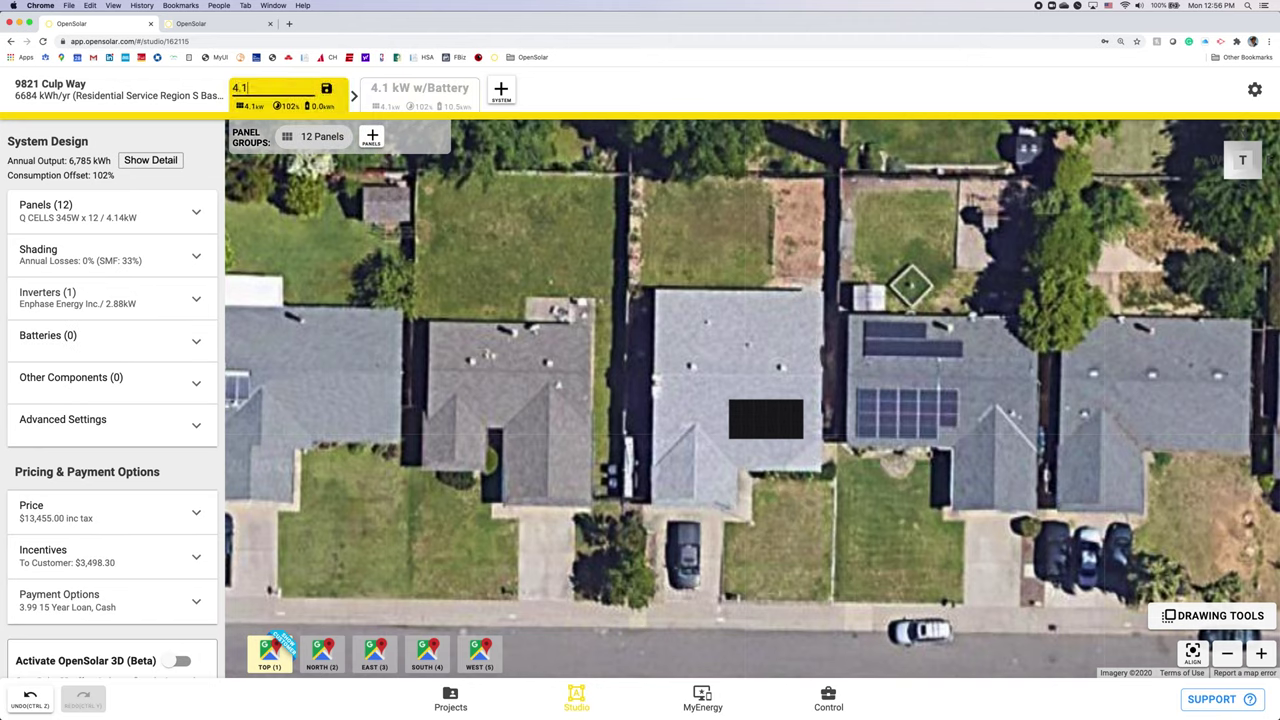
text( kW Solar Only)
click(327, 88)
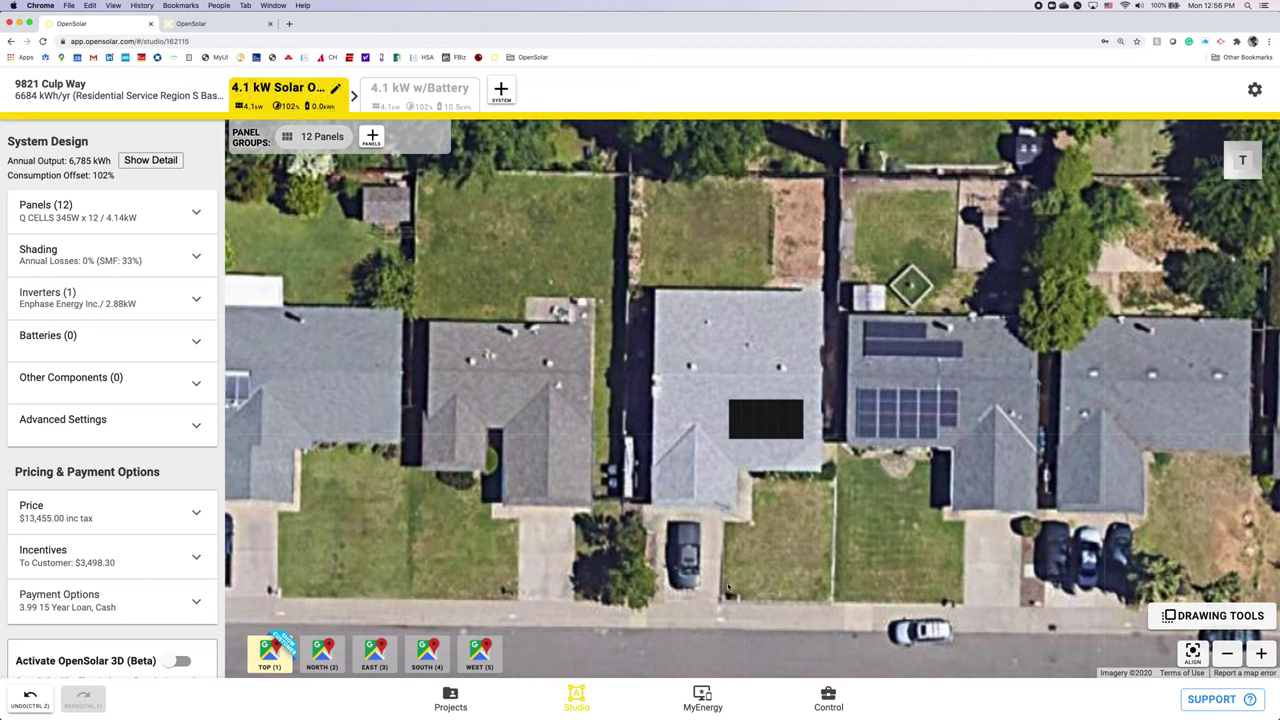
click(710, 699)
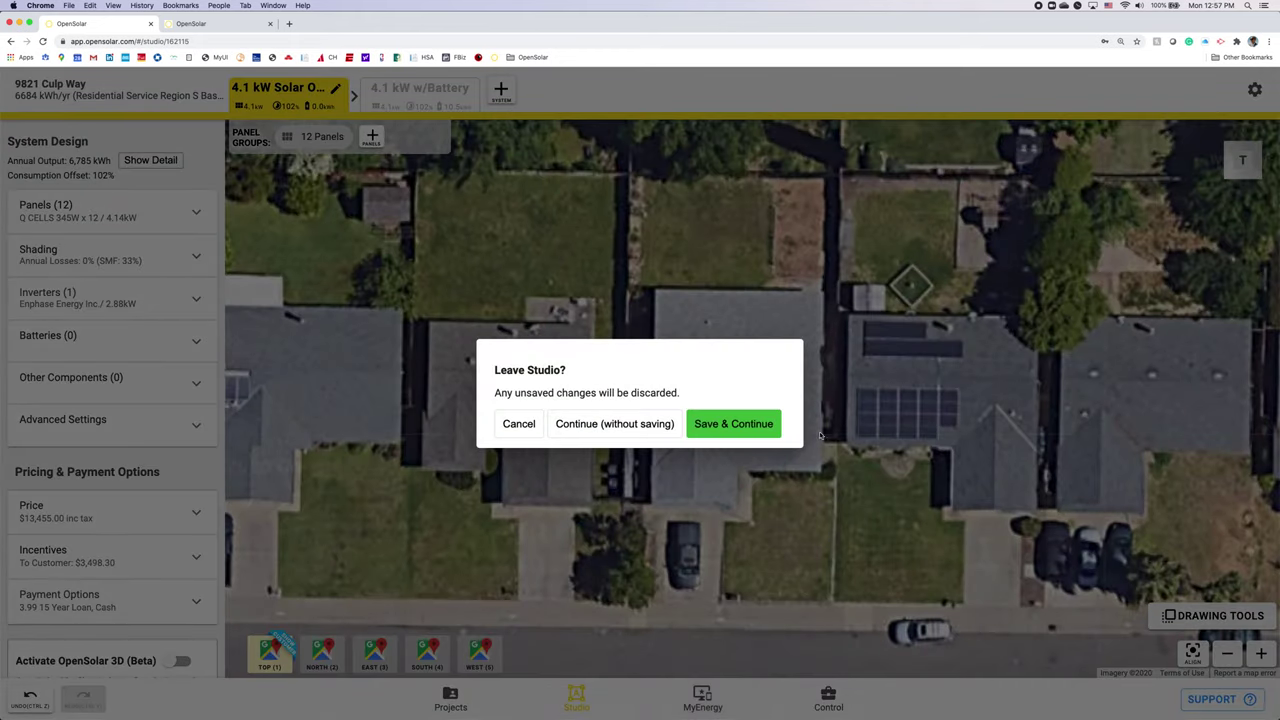
Step: Save the design, view the MyEnergy proposal, then open the Control dashboard showing 25 projects
click(754, 427)
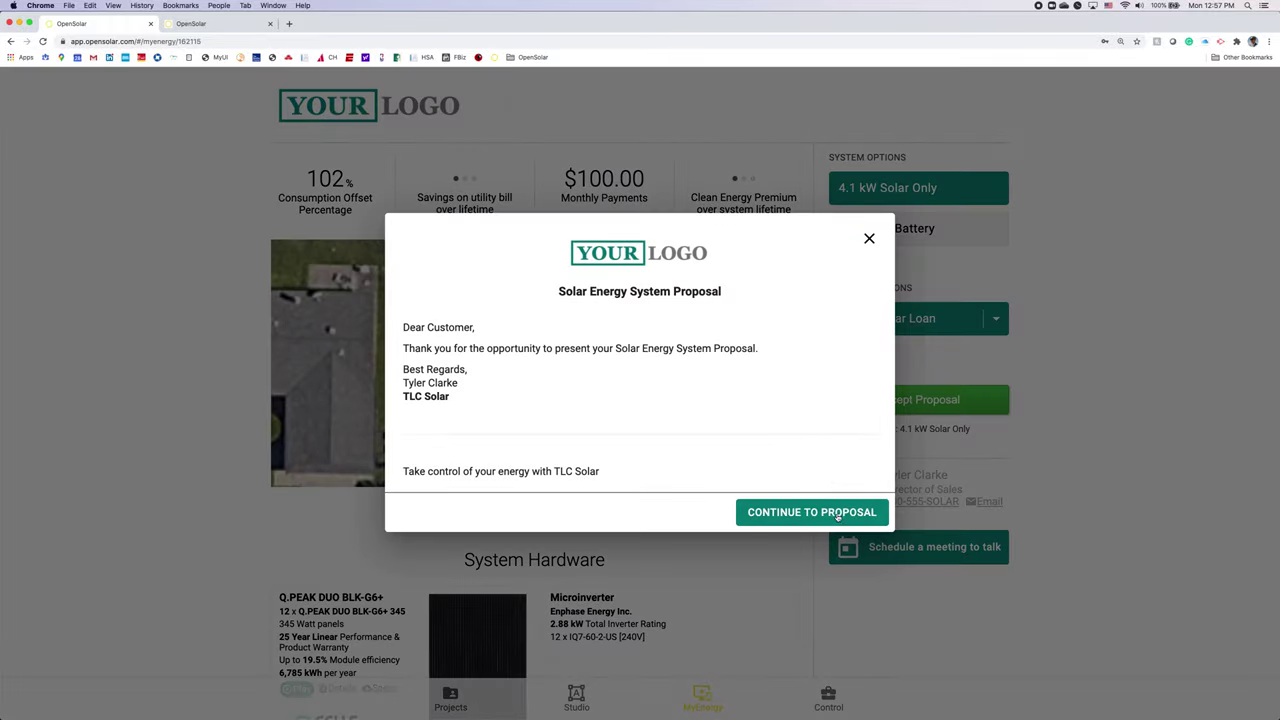
click(841, 516)
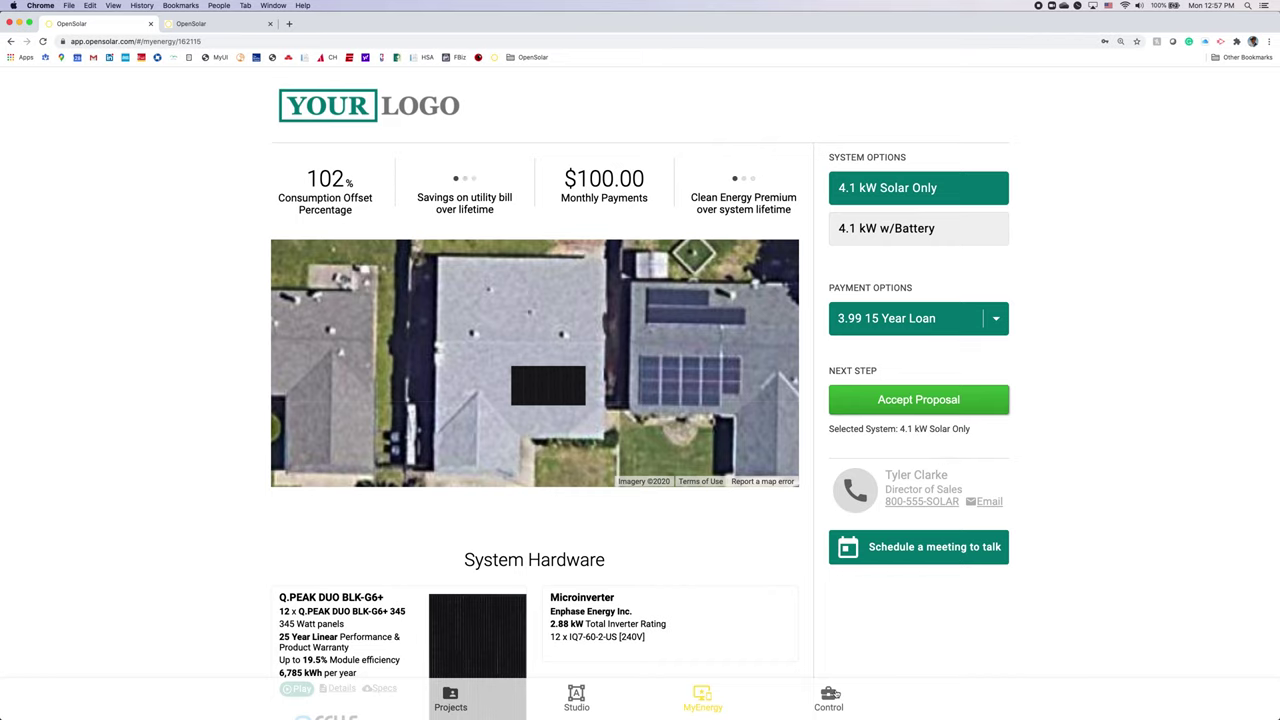
click(832, 697)
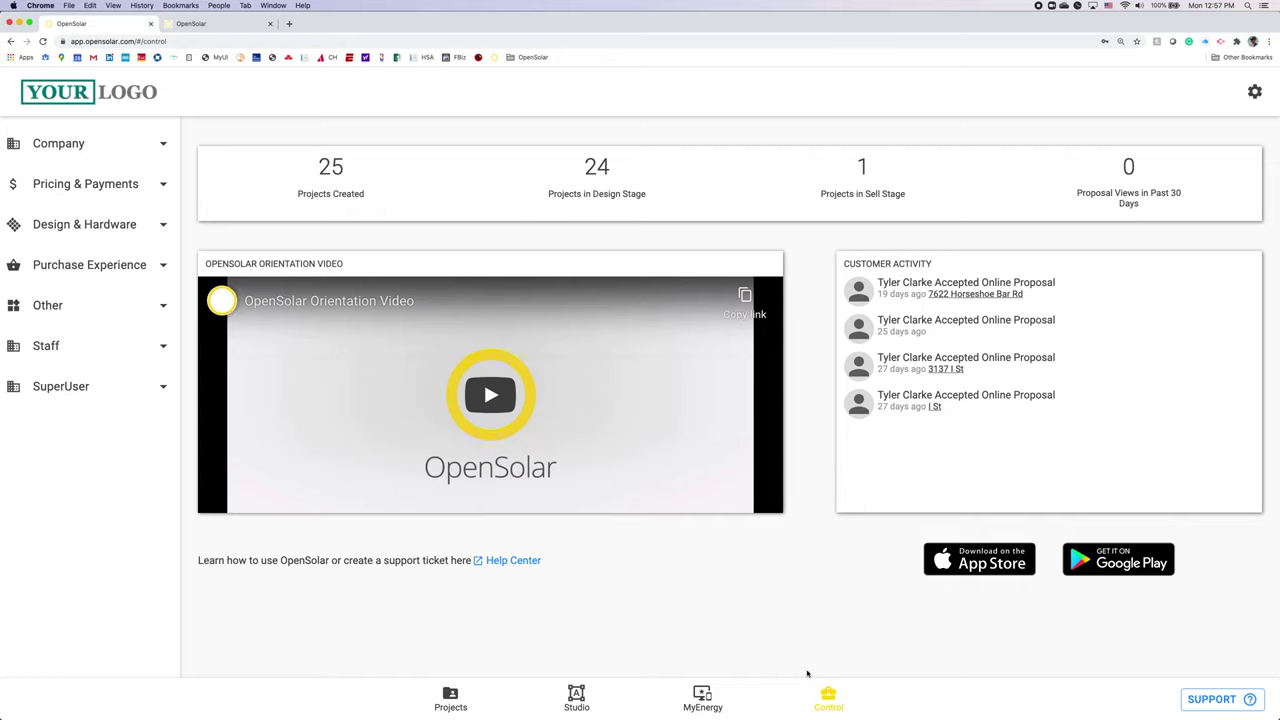
click(163, 145)
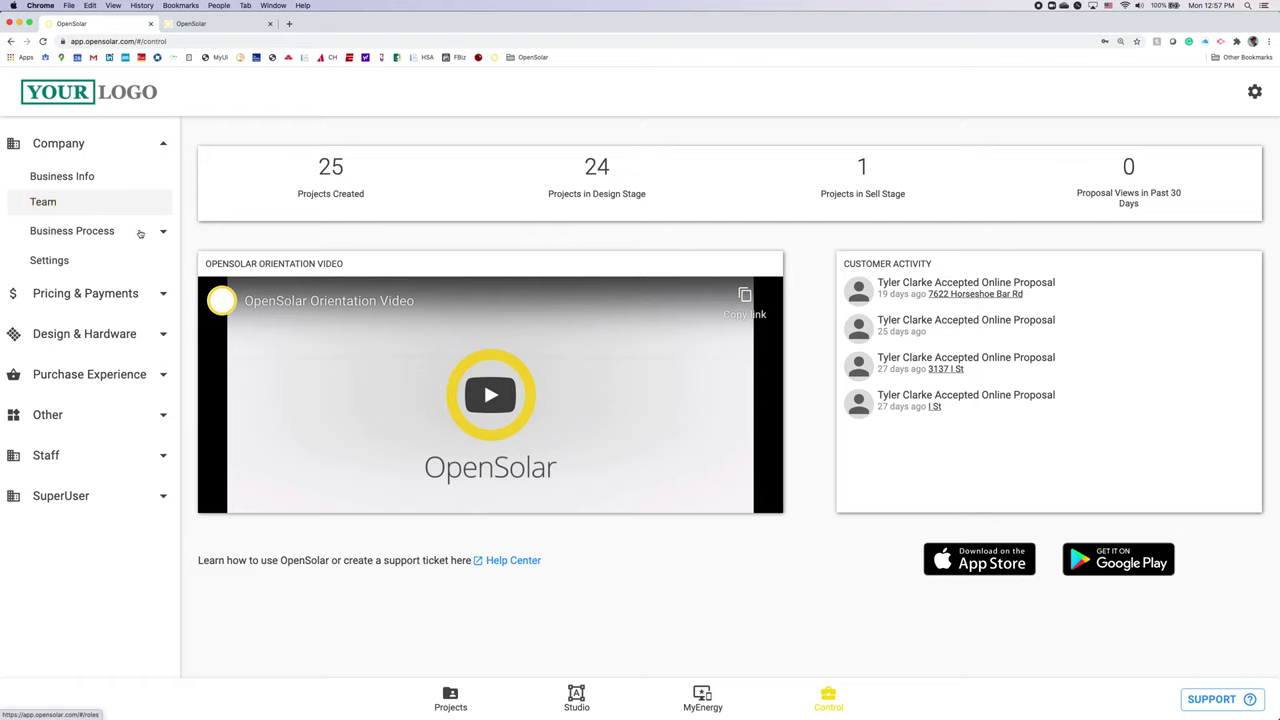
click(162, 148)
click(158, 180)
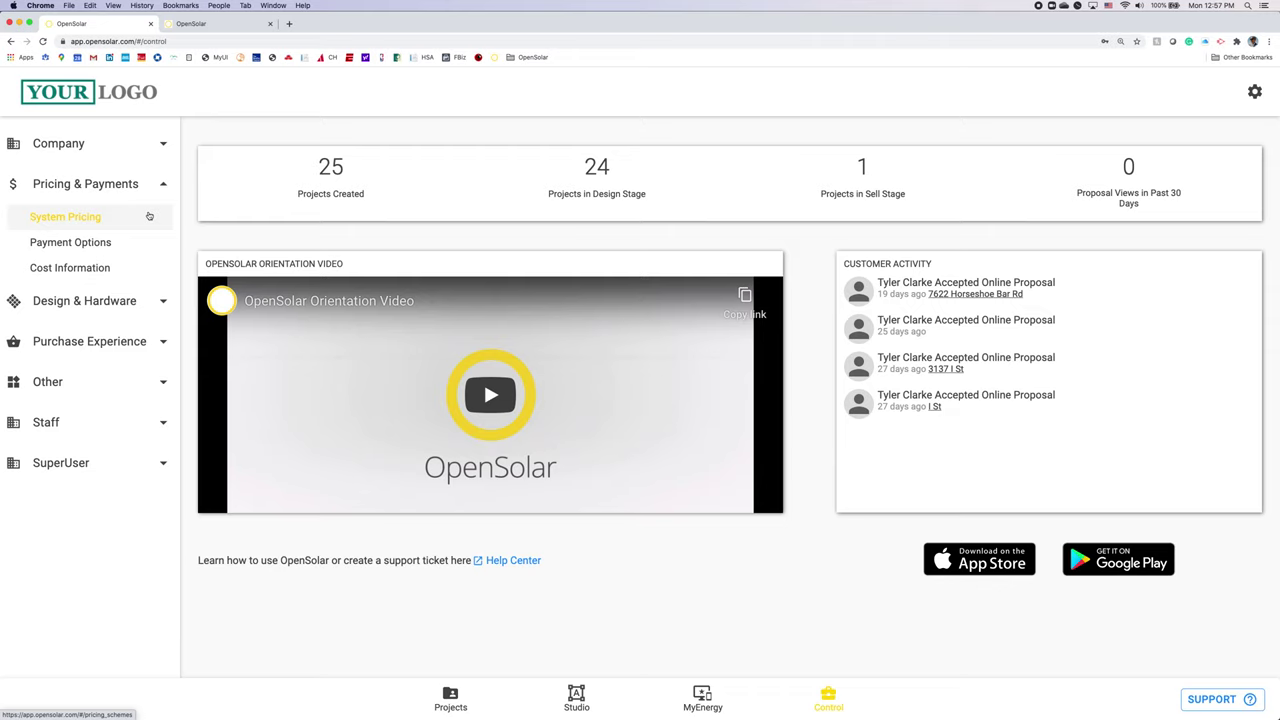
click(160, 184)
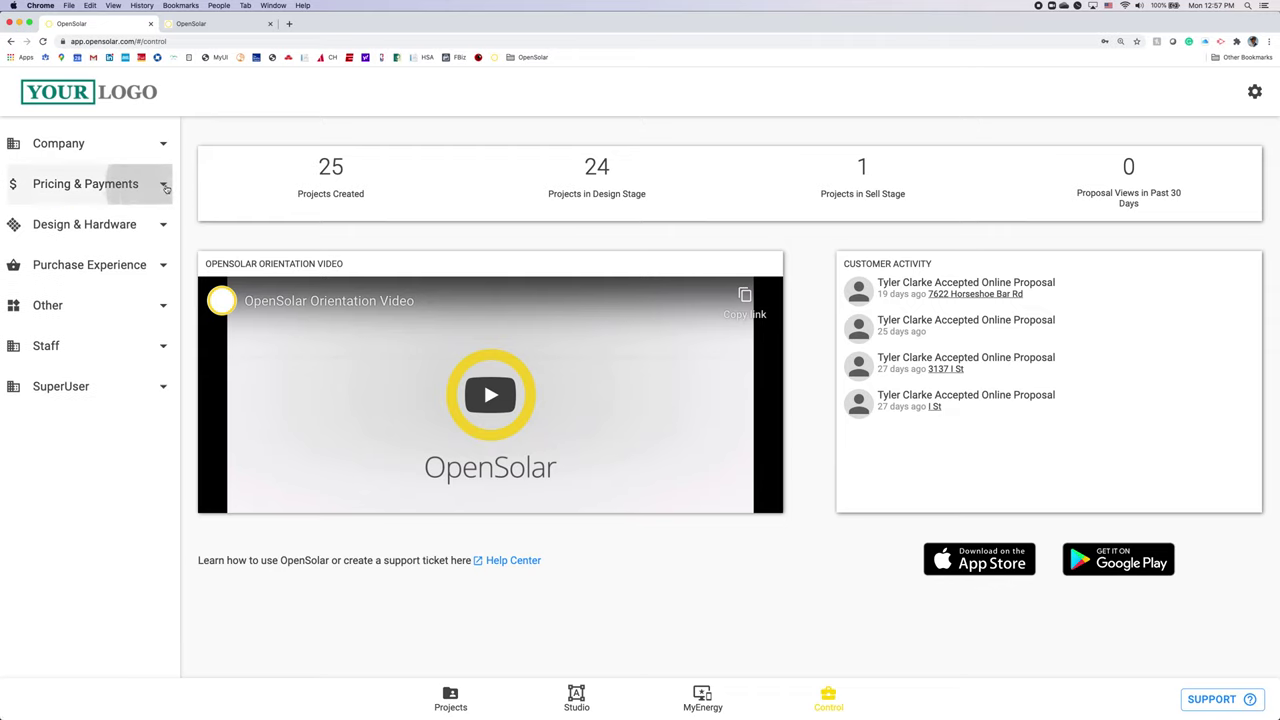
click(152, 225)
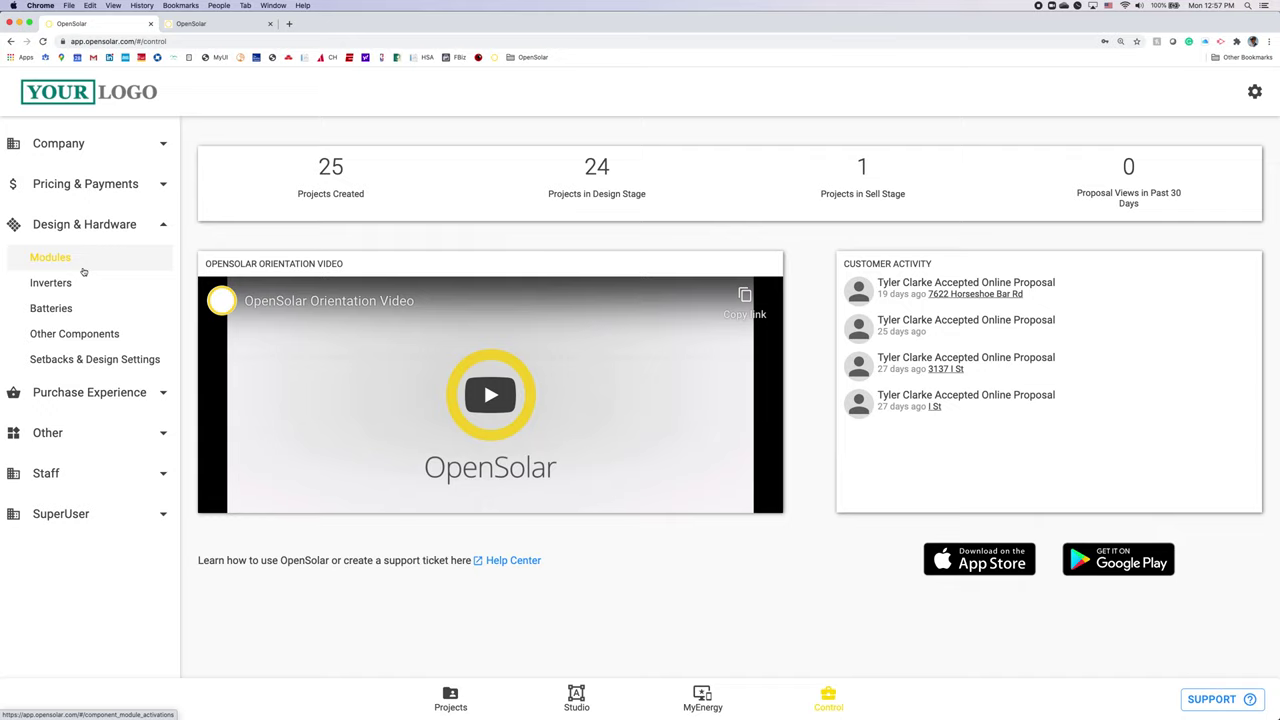
click(162, 228)
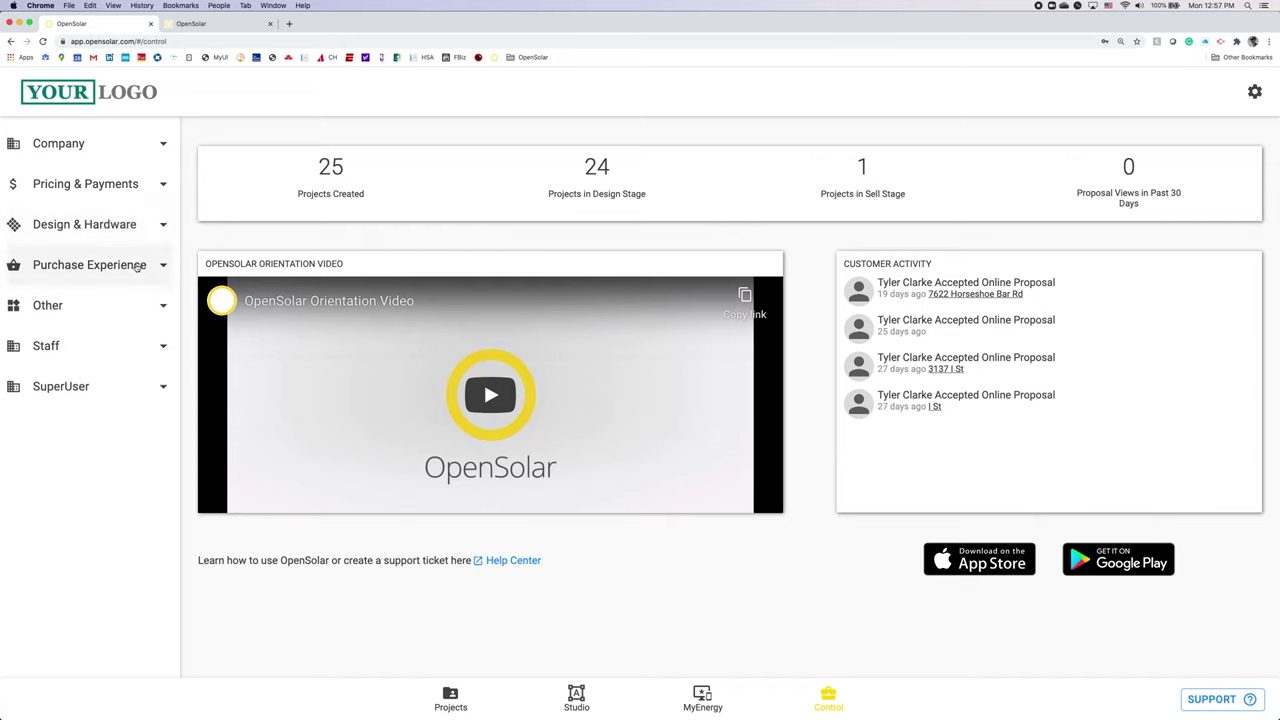
click(162, 264)
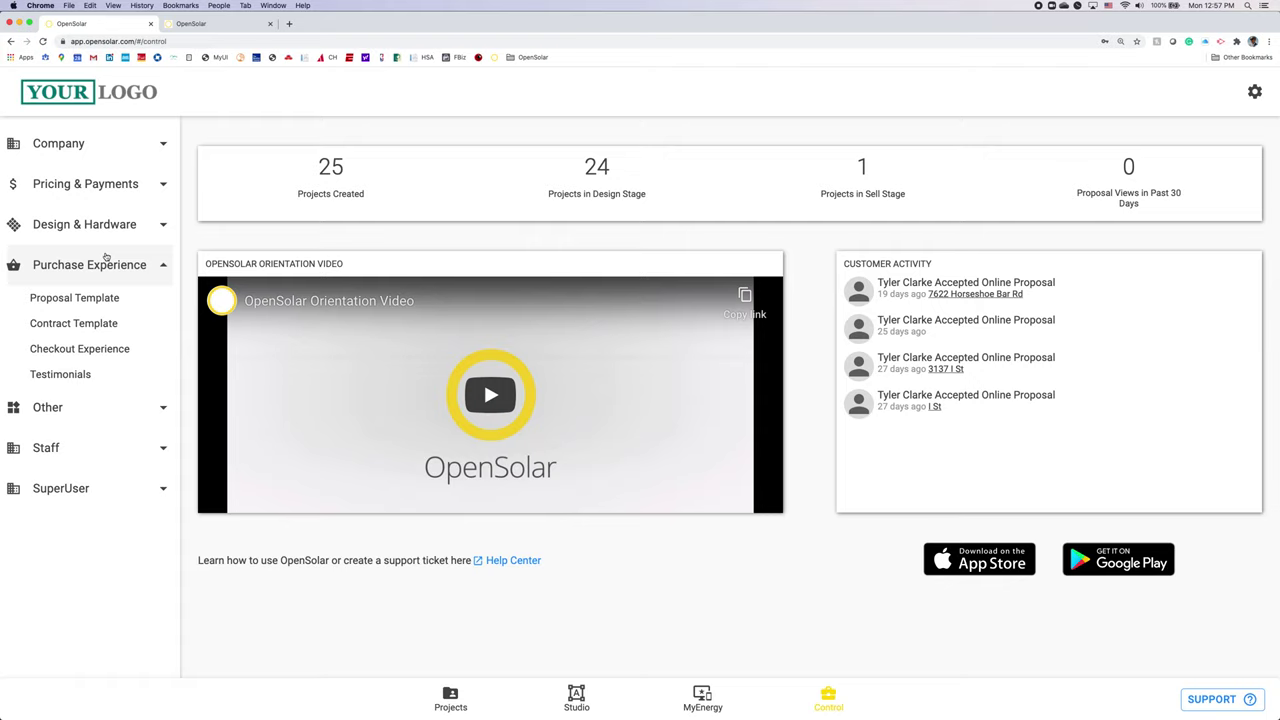
click(163, 264)
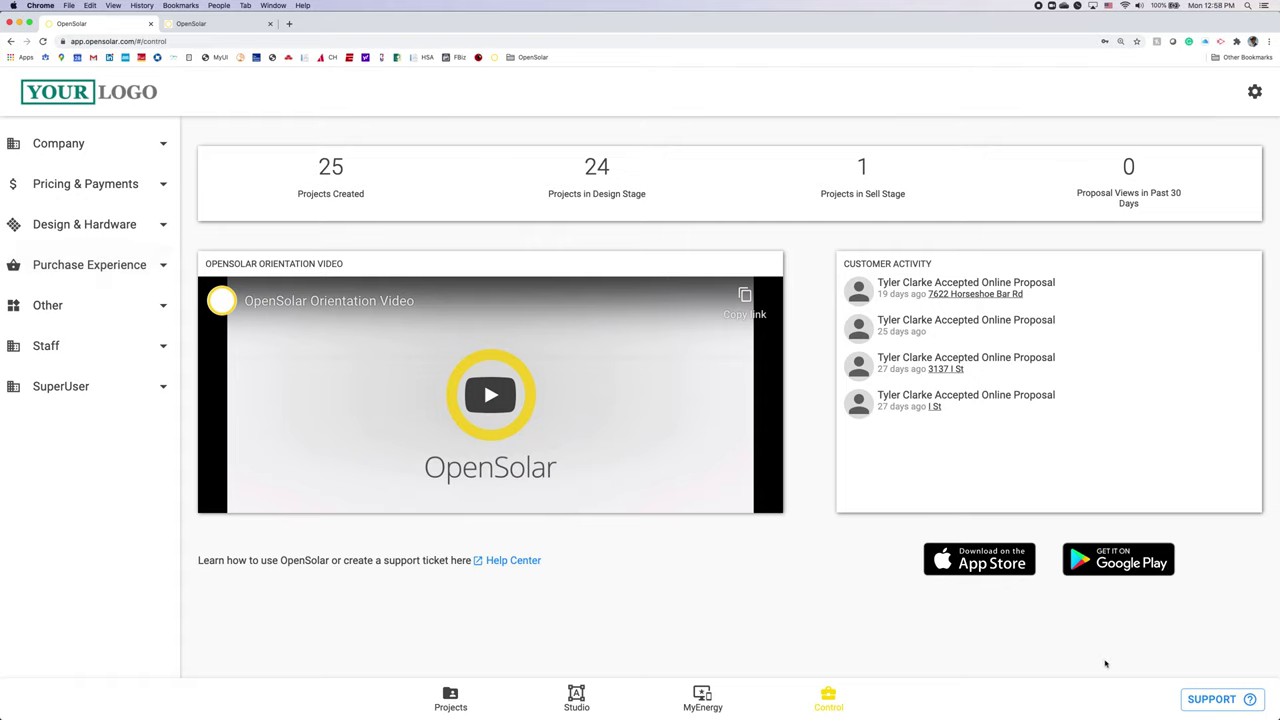
click(1211, 699)
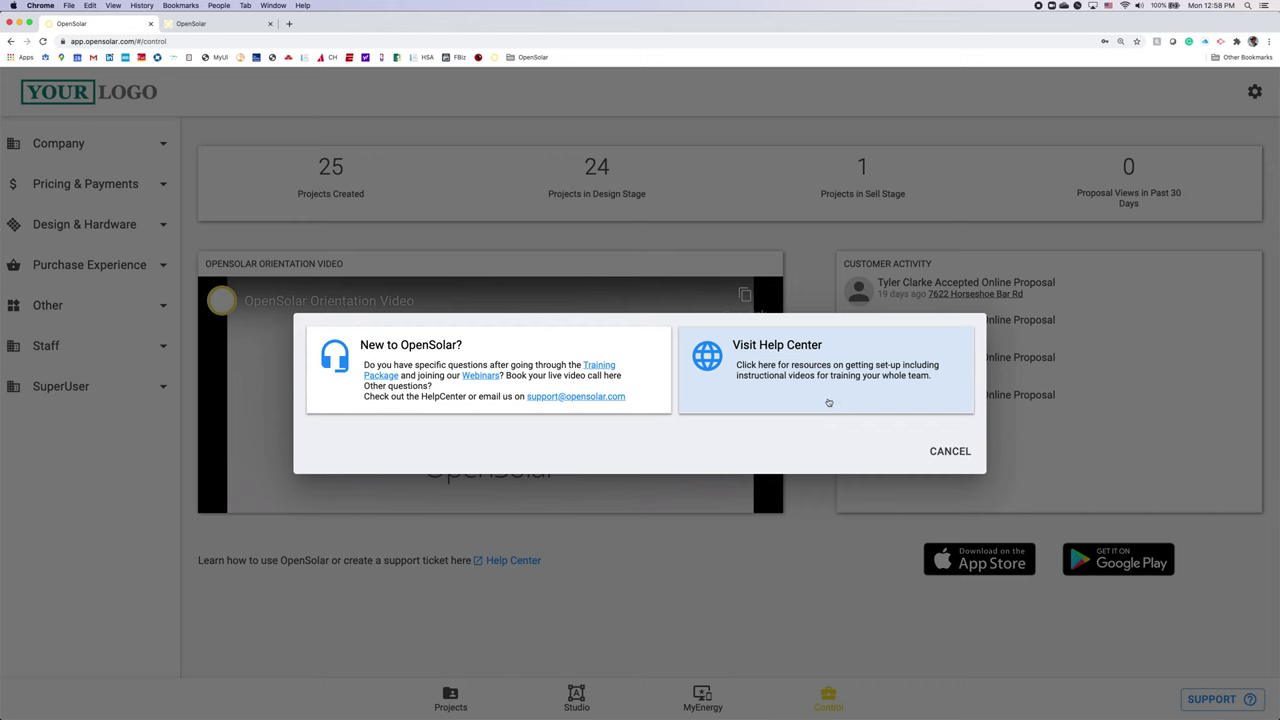
click(205, 23)
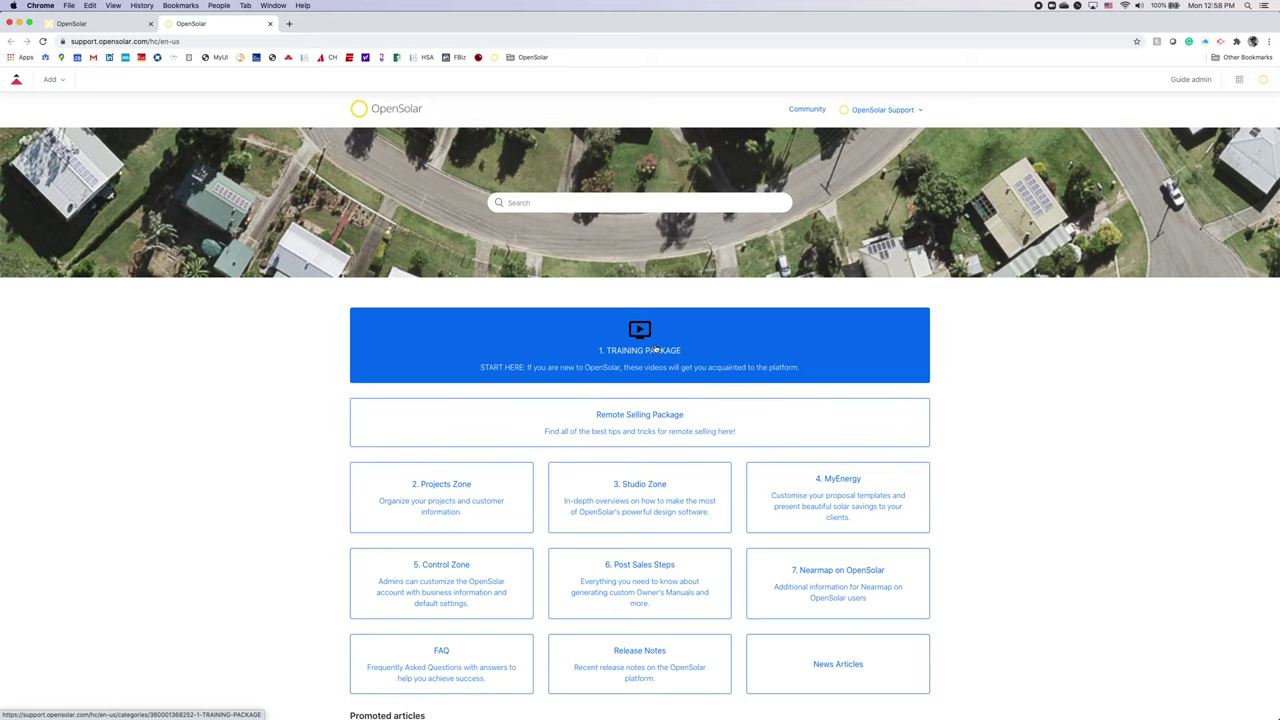
click(656, 349)
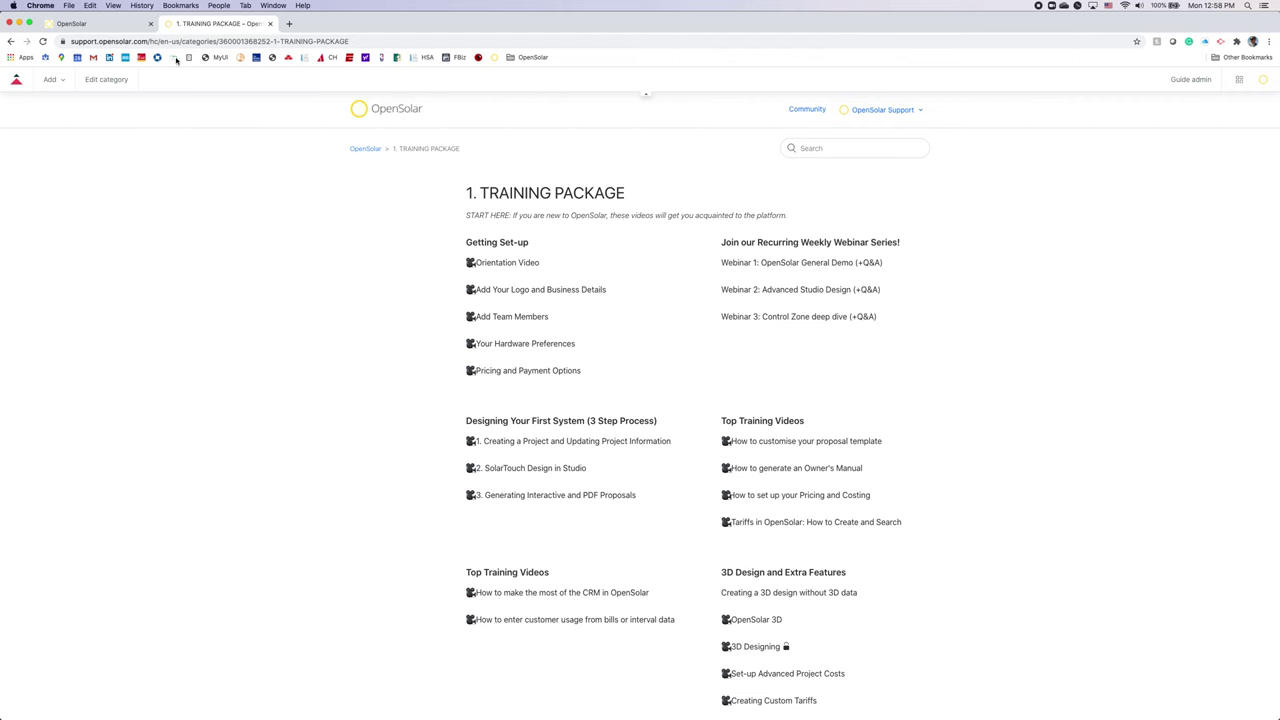
click(10, 41)
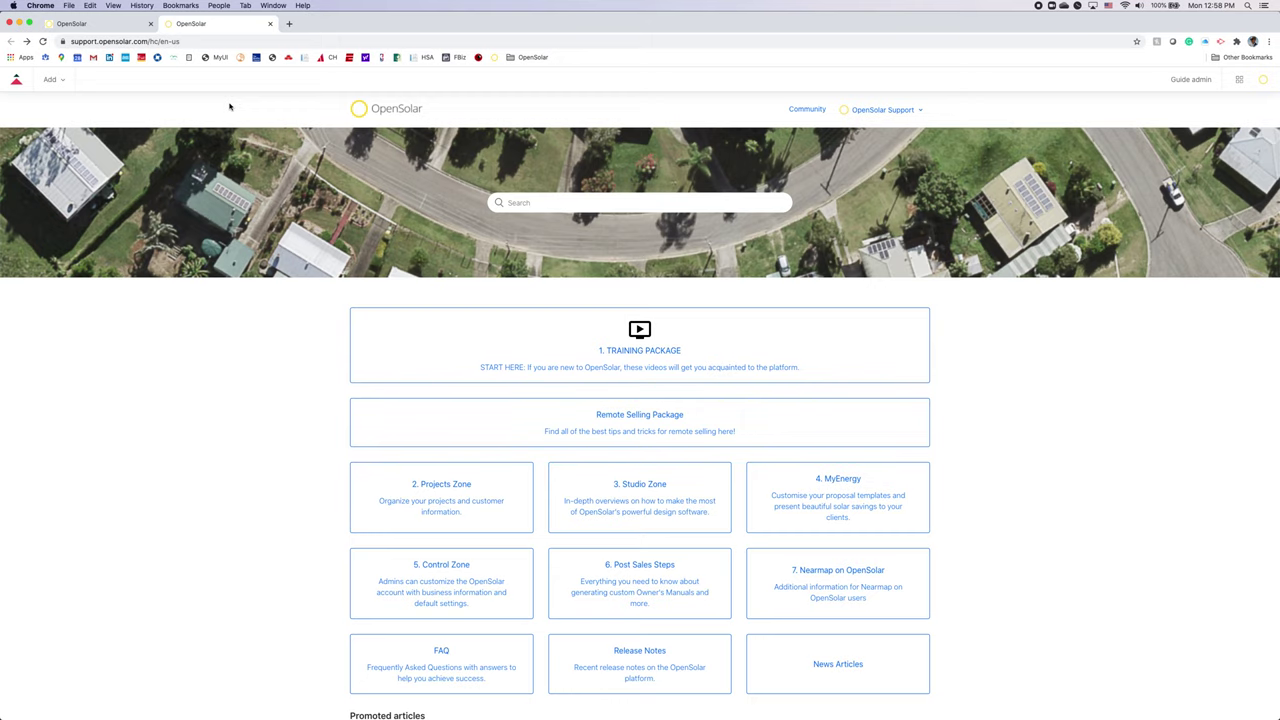
click(100, 23)
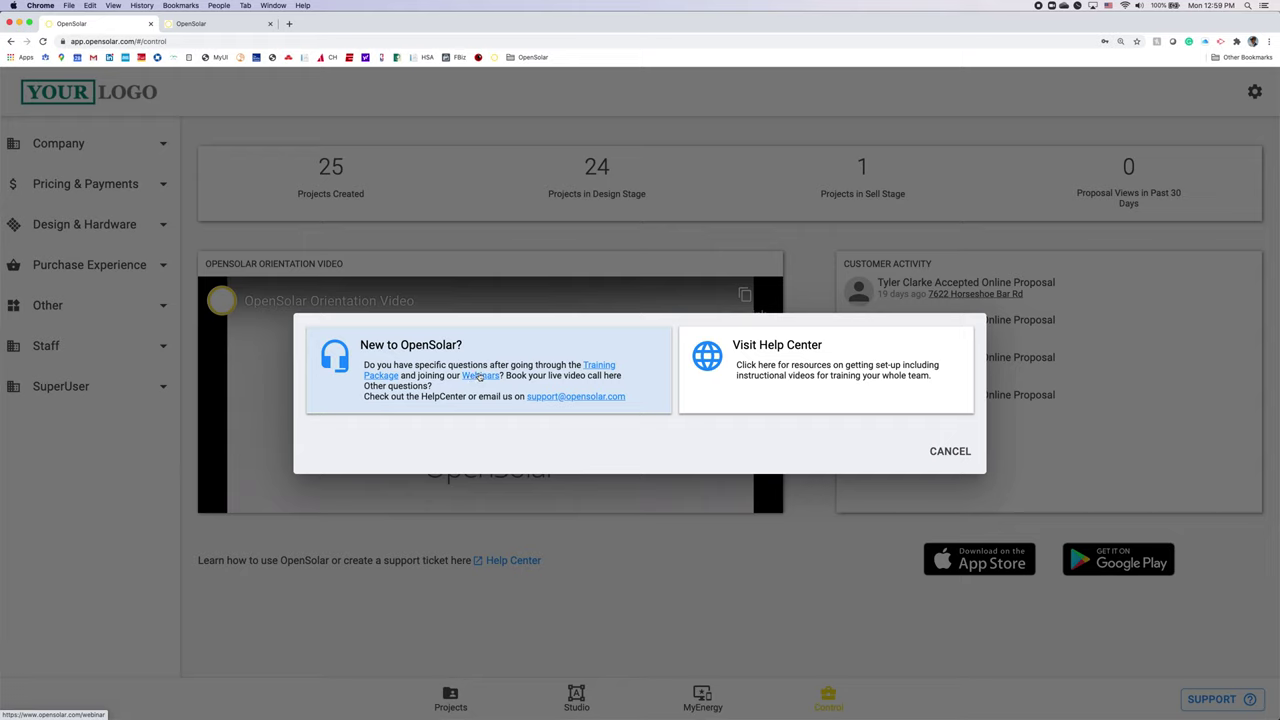
click(947, 454)
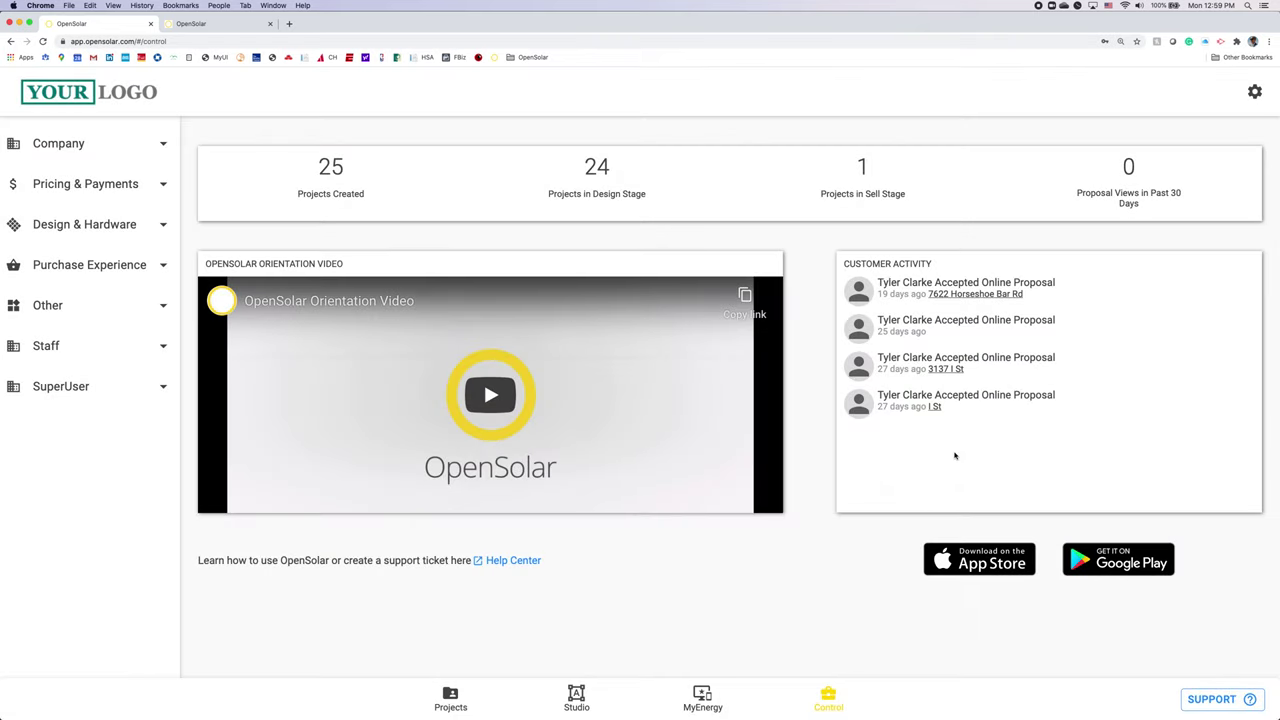